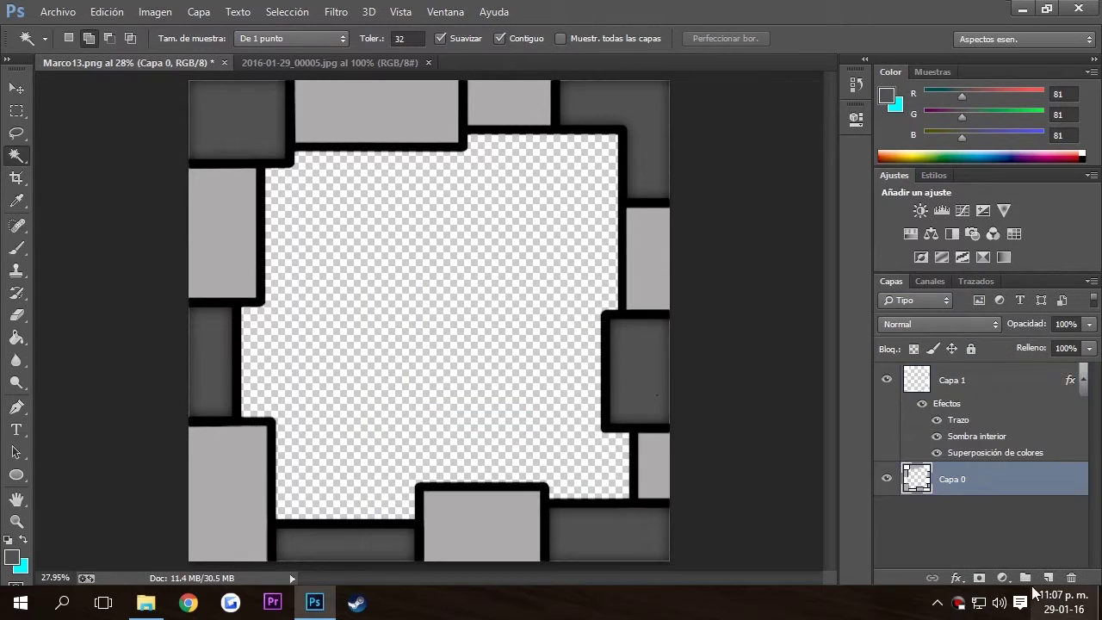
Step: Add a new layer below Capa 0 and set up the Brush tool with black as the foreground colour
{"action": "left_click", "coordinate": [23, 565]}
{"action": "key", "text": "Escape"}
{"action": "key", "text": "b"}
{"action": "left_click", "coordinate": [12, 557]}
{"action": "left_click", "coordinate": [323, 355]}
{"action": "key", "text": "Return"}
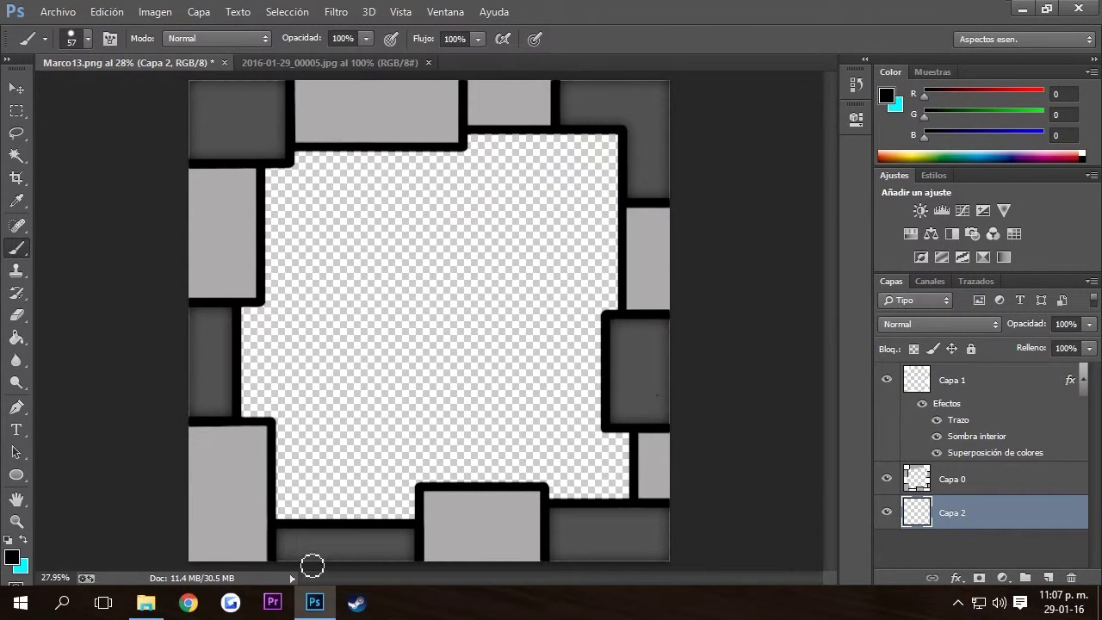
Step: Paint out the black speck in the right-hand dark panel on Capa 1, using dark grey with RGB 81, 81, 81
{"action": "left_click", "coordinate": [697, 516], "text": "ctrl"}
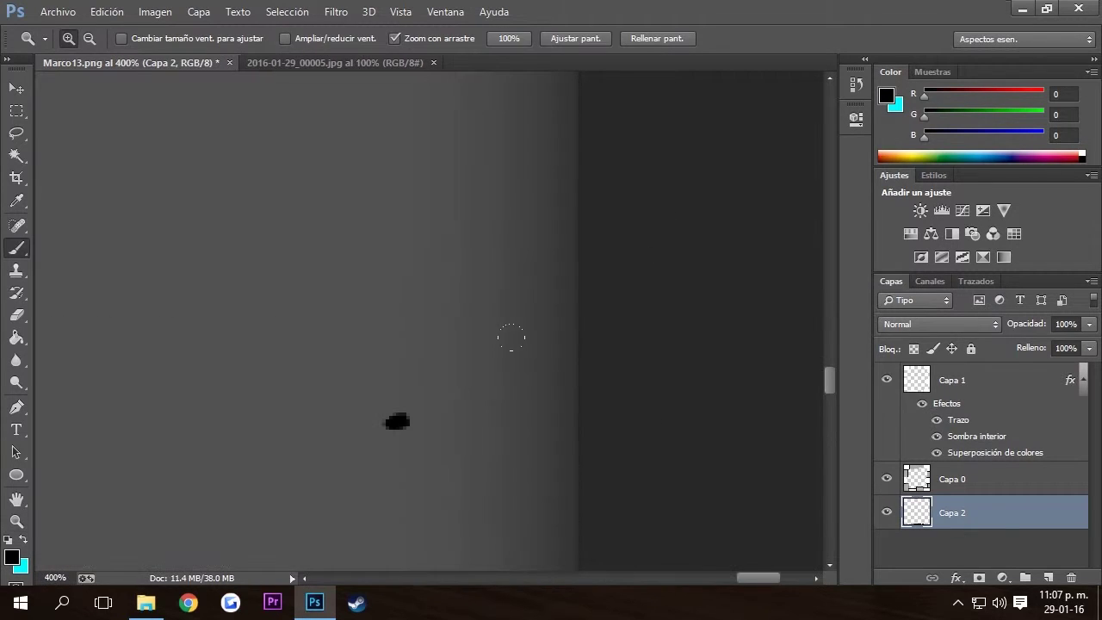
{"action": "left_click", "coordinate": [282, 537], "text": "ctrl+alt"}
{"action": "right_click", "coordinate": [370, 421]}
{"action": "left_click", "coordinate": [414, 430]}
{"action": "left_click_drag", "start_coordinate": [686, 388], "coordinate": [910, 417]}
{"action": "left_click", "coordinate": [911, 417]}
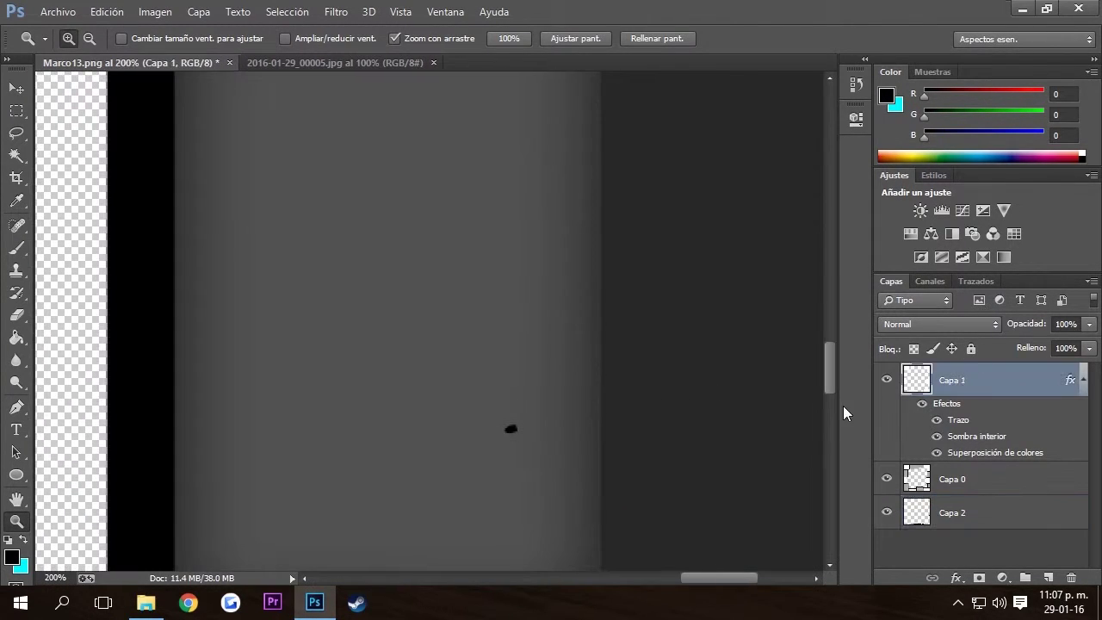
{"action": "left_click", "coordinate": [16, 559]}
{"action": "left_click", "coordinate": [394, 462]}
{"action": "key", "text": "Return"}
{"action": "key", "text": "b"}
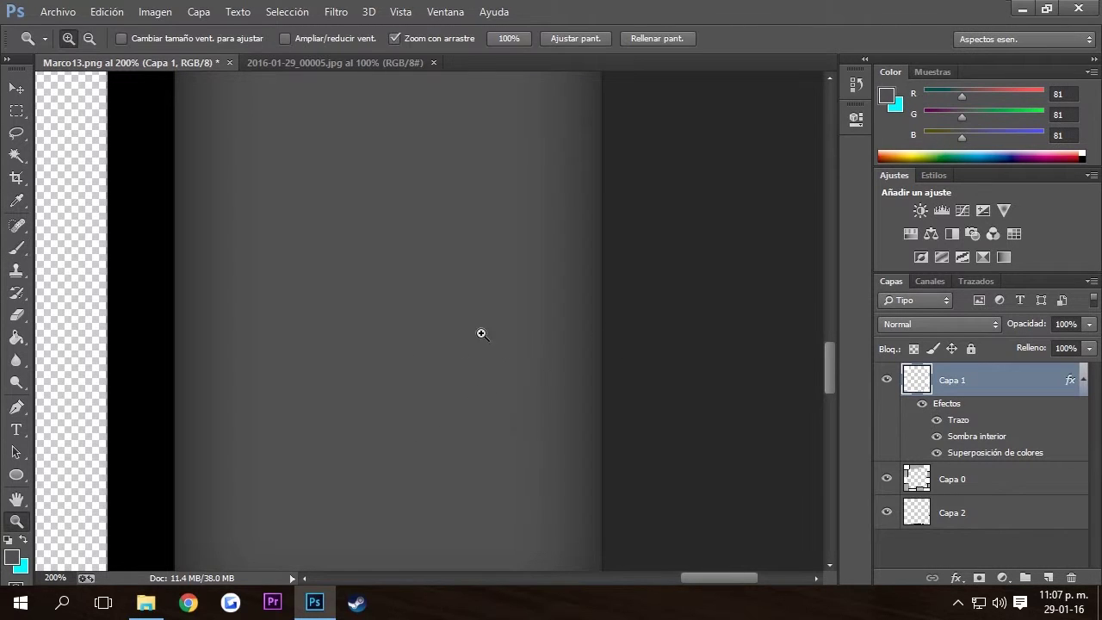
{"action": "left_click_drag", "start_coordinate": [448, 349], "coordinate": [345, 382]}
Step: Select the frame's light grey panels on Capa 0 with the Magic Wand and copy them to a new layer
{"action": "key", "text": "ctrl+0"}
{"action": "left_click", "coordinate": [952, 479]}
{"action": "key", "text": "w"}
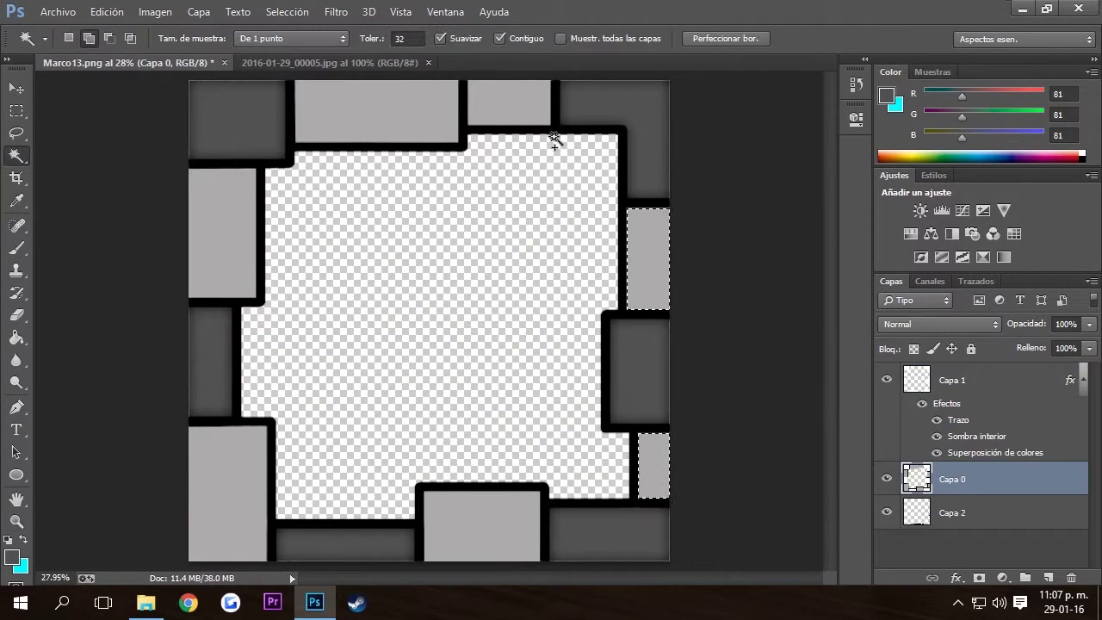
{"action": "key", "text": "ctrl+j"}
Step: Apply a colour overlay of 00fcff to the copied panels
{"action": "left_click", "coordinate": [956, 578]}
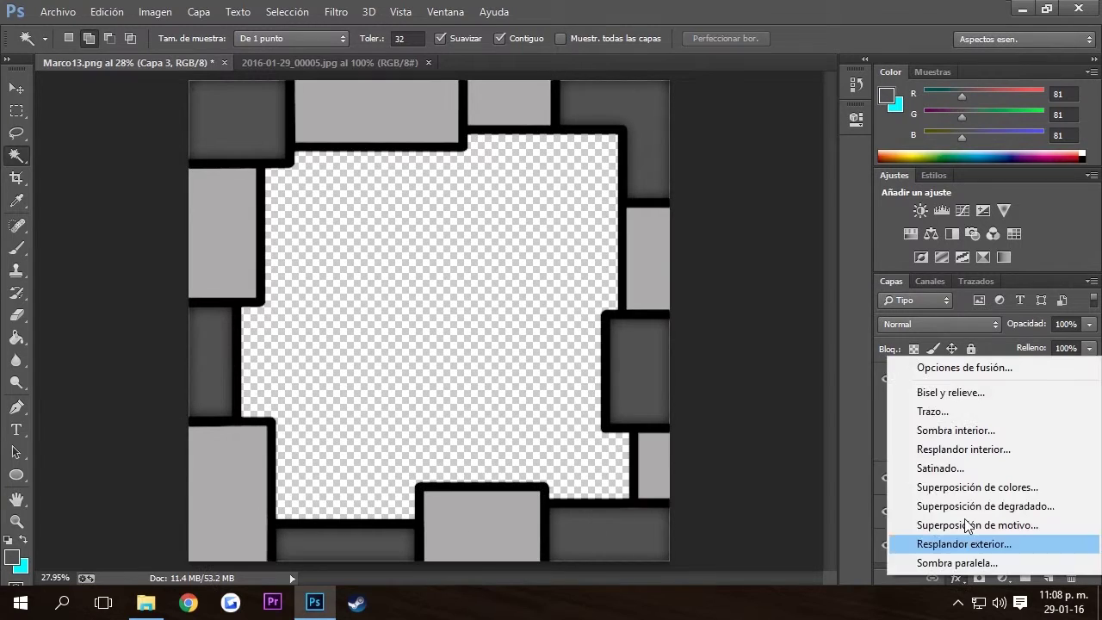
{"action": "left_click", "coordinate": [984, 495]}
{"action": "left_click", "coordinate": [786, 330]}
{"action": "type", "text": "00fcff"}
{"action": "left_click", "coordinate": [725, 130]}
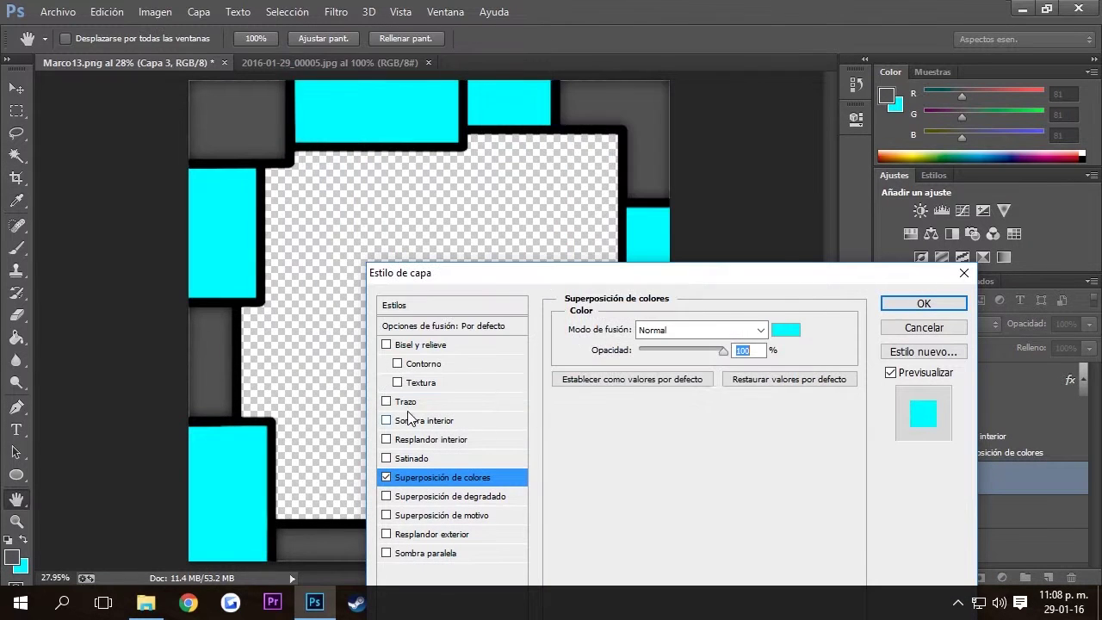
Step: Add a stroke and a black inner shadow to the cyan panels, with Normal blending, 100% opacity, 0 px distance and 65 px size
{"action": "left_click", "coordinate": [386, 402]}
{"action": "left_click", "coordinate": [424, 421]}
{"action": "left_click_drag", "start_coordinate": [660, 405], "coordinate": [665, 441]}
{"action": "left_click", "coordinate": [702, 330]}
{"action": "left_click", "coordinate": [696, 10]}
{"action": "left_click", "coordinate": [733, 352]}
{"action": "type", "text": "100"}
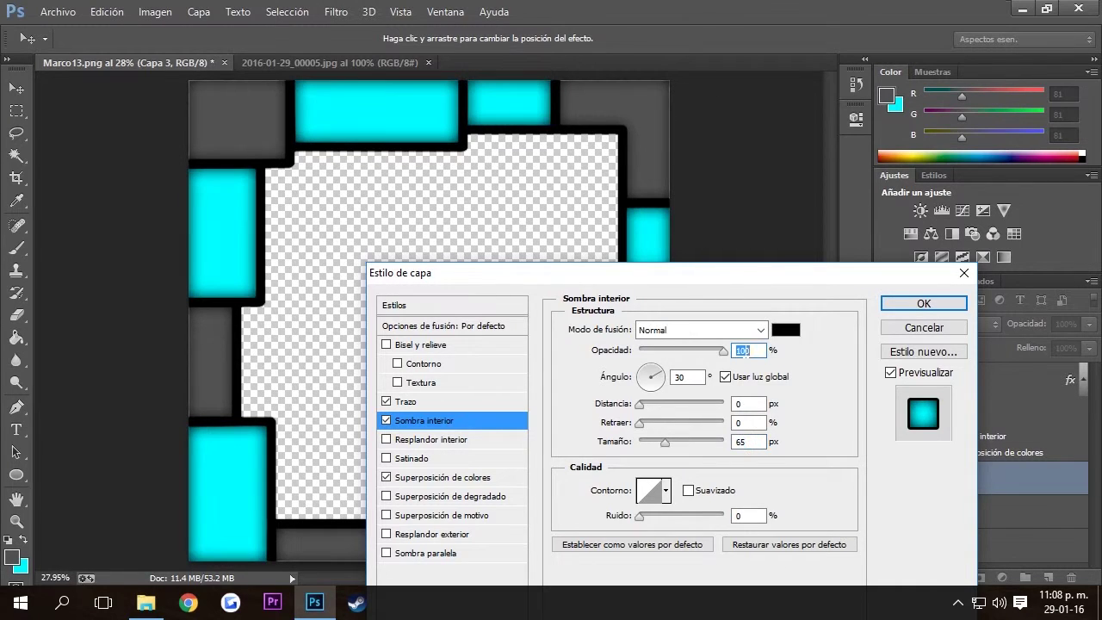
{"action": "left_click", "coordinate": [915, 305]}
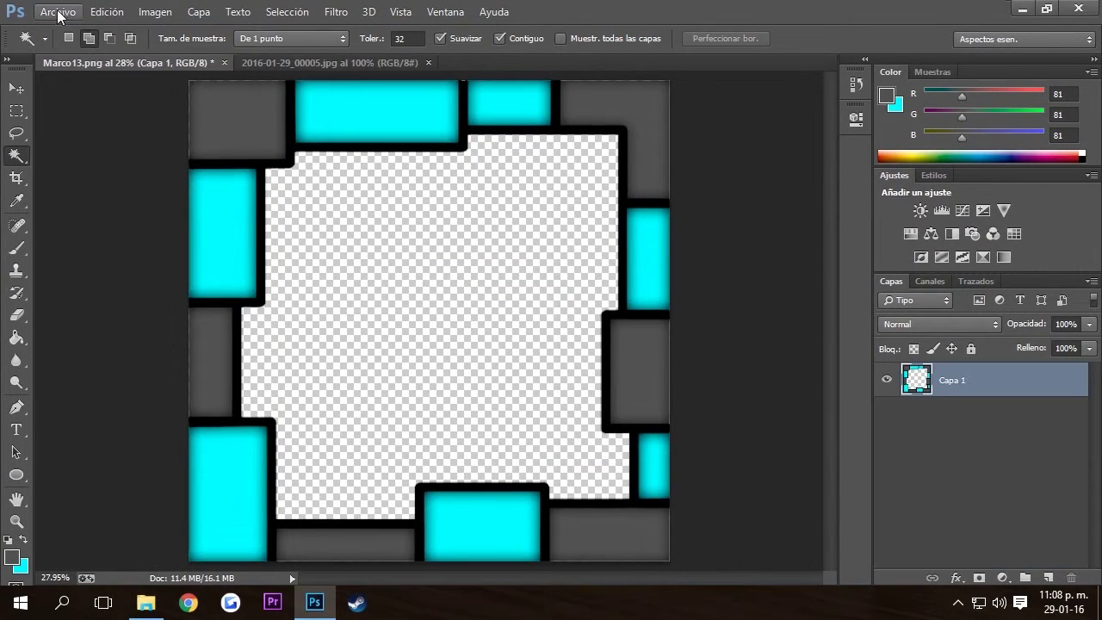
Step: Place the Black Matter - Moderato, Paper image from the WallPaper folder into the document
{"action": "left_click", "coordinate": [58, 12]}
{"action": "left_click", "coordinate": [129, 290]}
{"action": "double_click", "coordinate": [233, 150]}
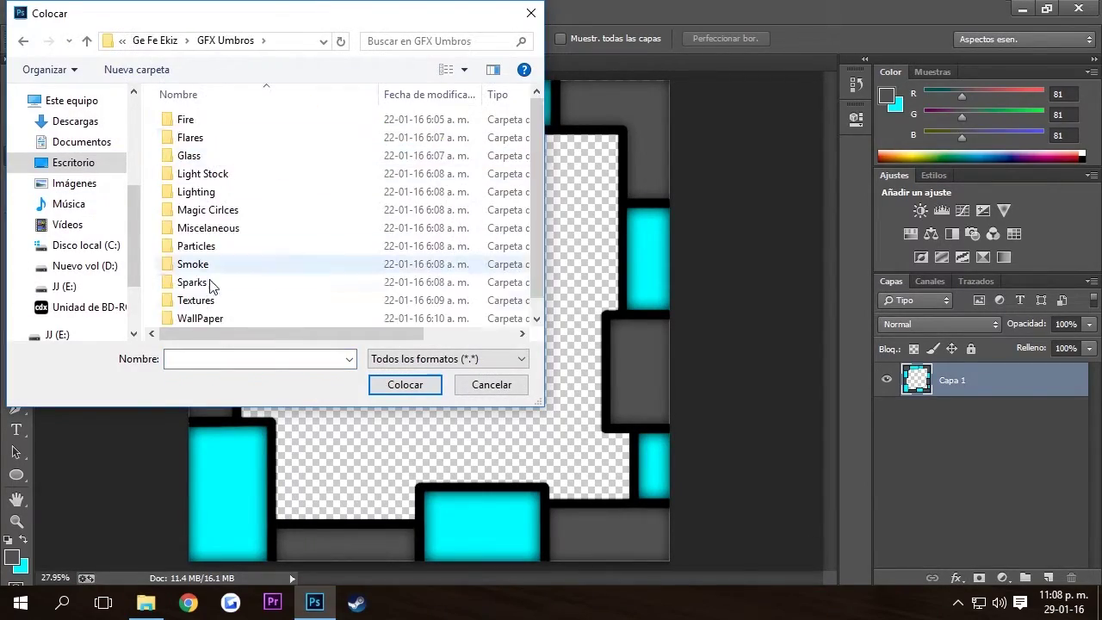
{"action": "double_click", "coordinate": [200, 318]}
{"action": "scroll", "coordinate": [277, 297], "scroll_direction": "down", "scroll_amount": 15}
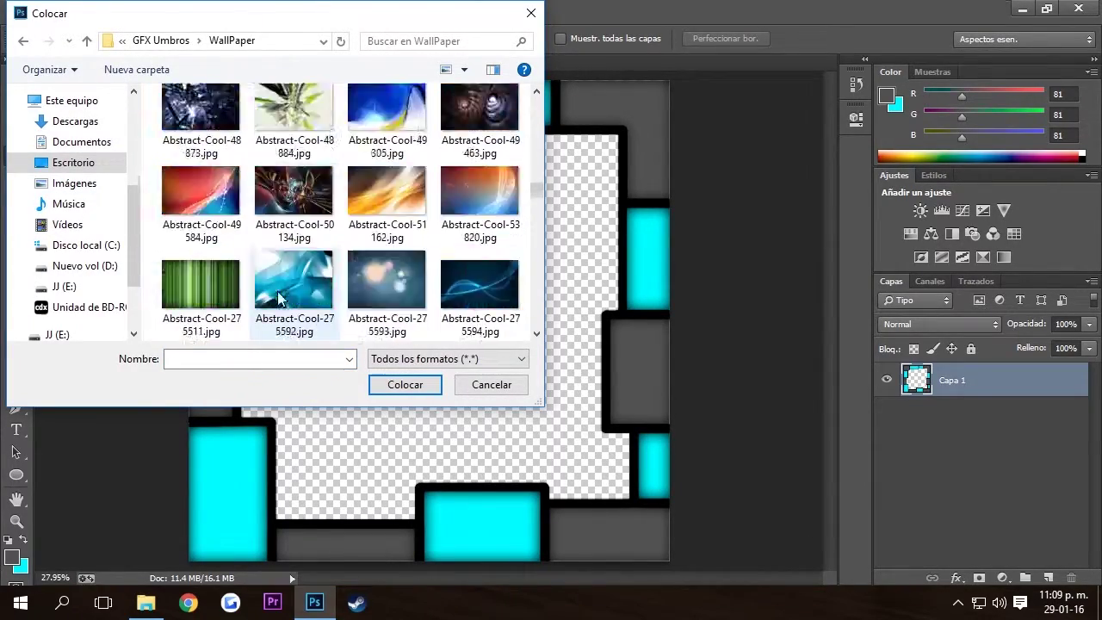
{"action": "scroll", "coordinate": [277, 297], "scroll_direction": "down", "scroll_amount": 5}
{"action": "double_click", "coordinate": [465, 259]}
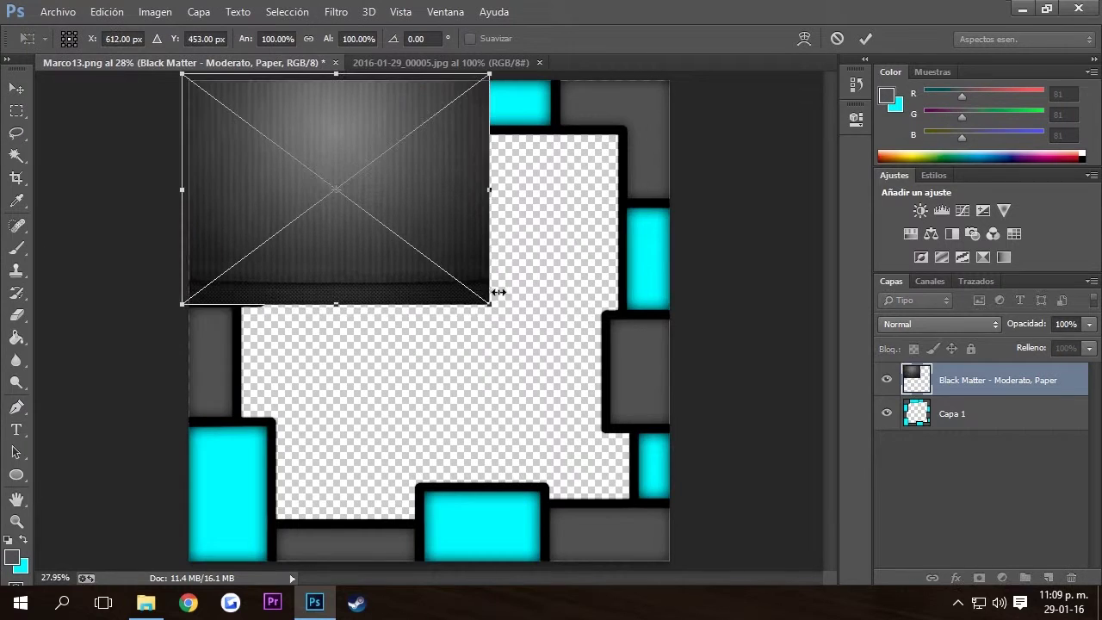
Step: Enlarge the placed wallpaper to cover the whole canvas and move its layer below Capa 1
{"action": "left_click_drag", "start_coordinate": [490, 303], "coordinate": [681, 568]}
{"action": "left_click", "coordinate": [866, 38]}
{"action": "left_click_drag", "start_coordinate": [991, 380], "coordinate": [947, 448]}
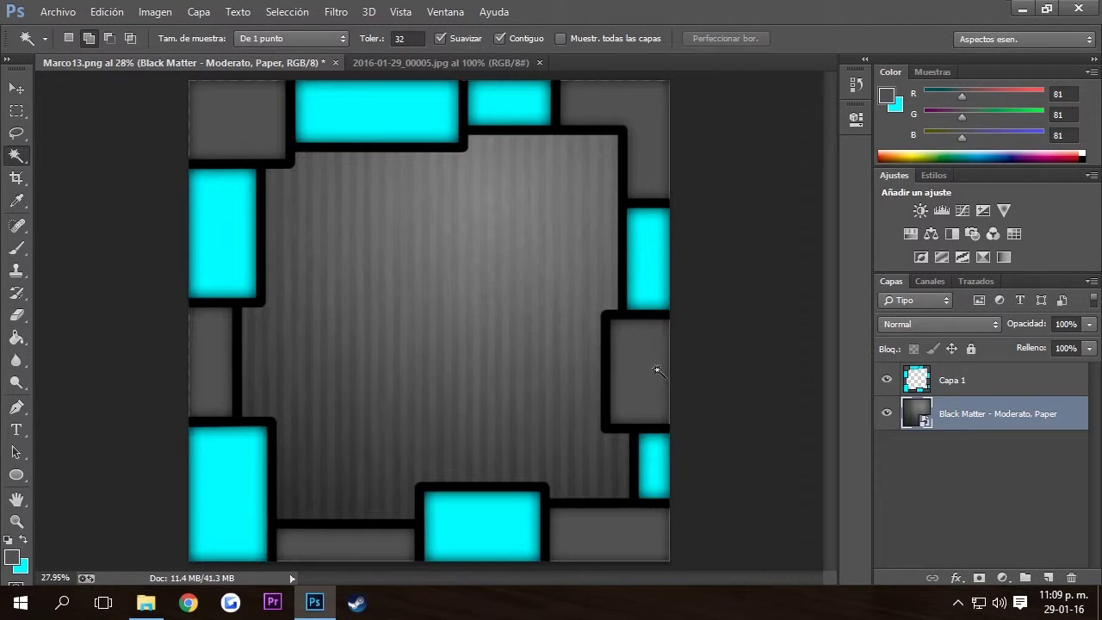
Step: Look through the fonts for the Type tool and choose Mesquite Std
{"action": "key", "text": "t"}
{"action": "left_click", "coordinate": [185, 39]}
{"action": "scroll", "coordinate": [252, 462], "scroll_direction": "down", "scroll_amount": 8}
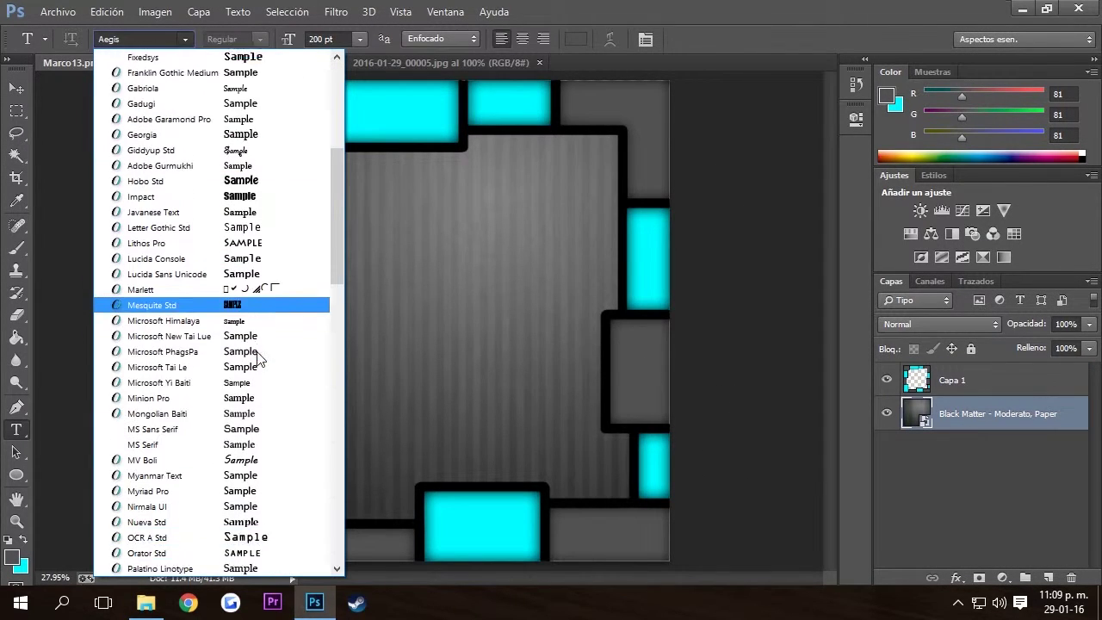
{"action": "scroll", "coordinate": [275, 420], "scroll_direction": "down", "scroll_amount": 8}
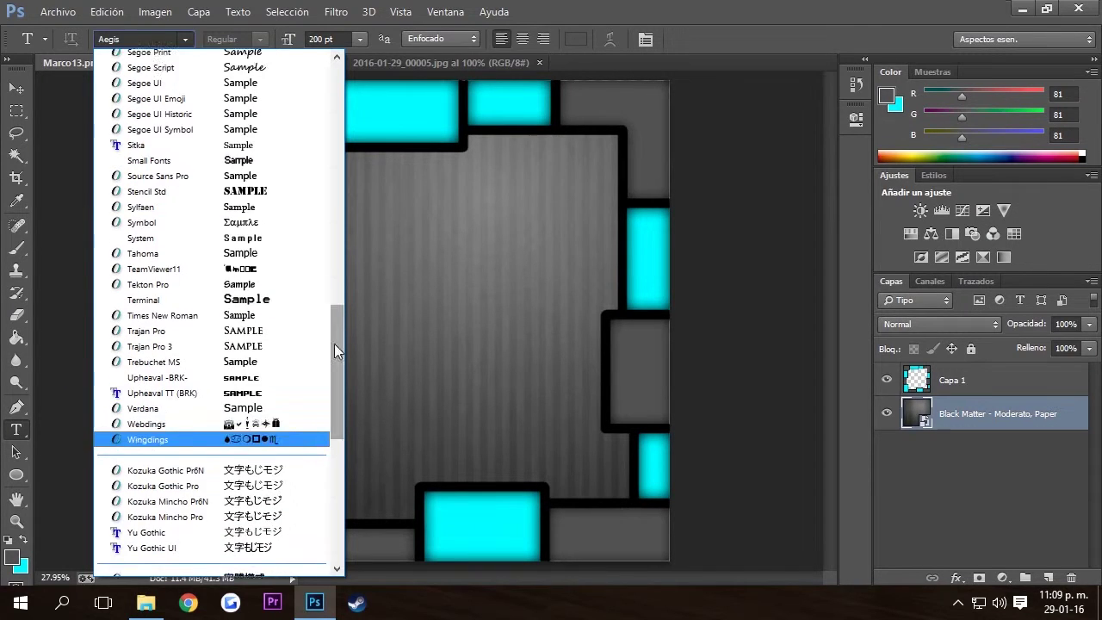
{"action": "left_click_drag", "start_coordinate": [334, 344], "coordinate": [334, 98]}
{"action": "scroll", "coordinate": [246, 327], "scroll_direction": "down", "scroll_amount": 5}
{"action": "left_click", "coordinate": [155, 465]}
Step: Try a letter I in colour 00fcff at 200 pt and move it inside the frame
{"action": "left_click", "coordinate": [229, 131]}
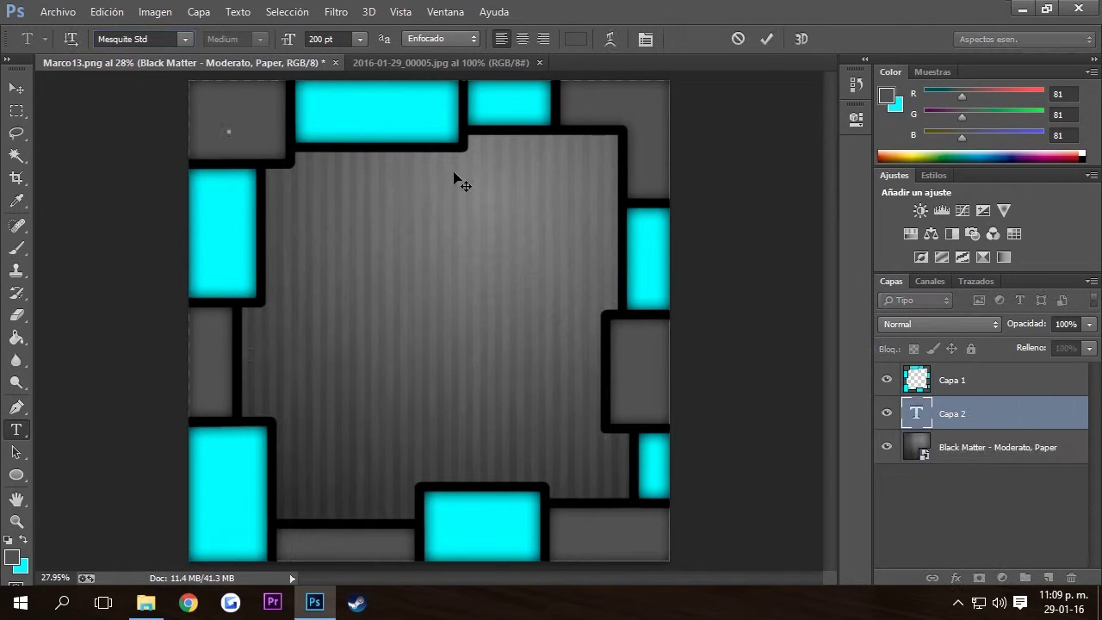
{"action": "left_click", "coordinate": [577, 38]}
{"action": "left_click", "coordinate": [222, 486]}
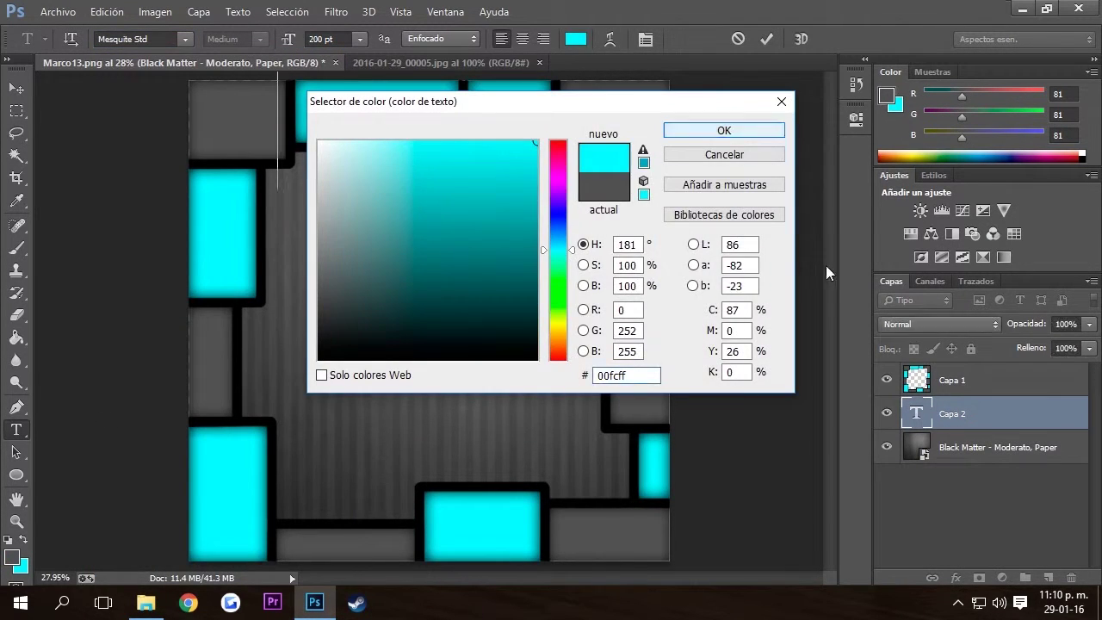
{"action": "left_click", "coordinate": [766, 134]}
{"action": "type", "text": "I"}
{"action": "left_click_drag", "start_coordinate": [242, 215], "coordinate": [330, 327]}
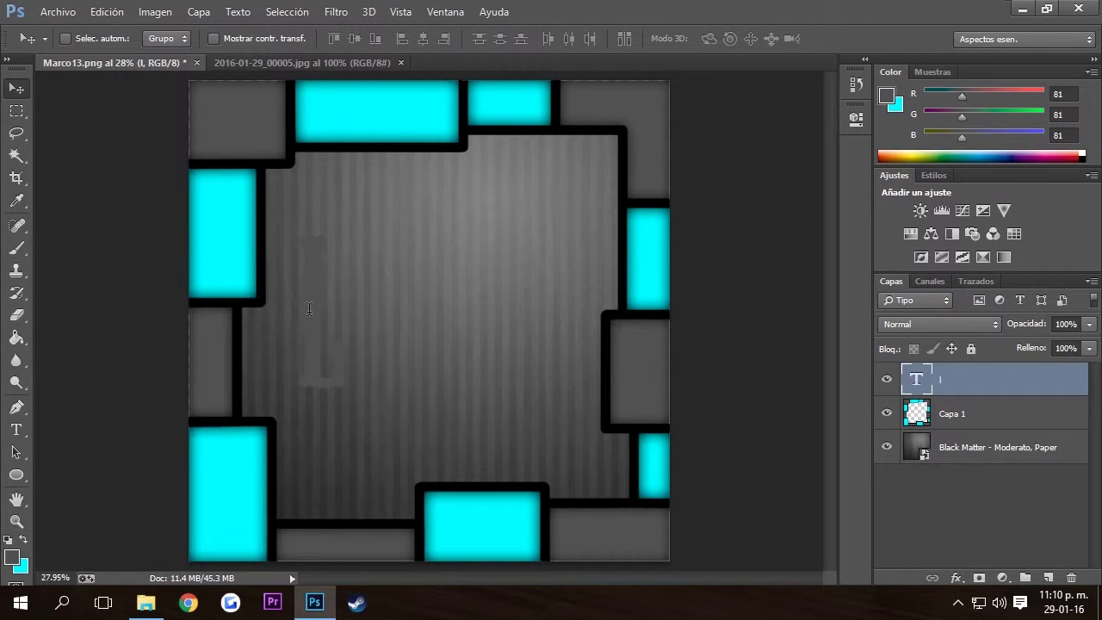
Step: Reduce the letter's font size to 72 pt
{"action": "double_click", "coordinate": [330, 328]}
{"action": "left_click", "coordinate": [360, 38]}
{"action": "left_click", "coordinate": [347, 310]}
{"action": "left_click", "coordinate": [360, 39]}
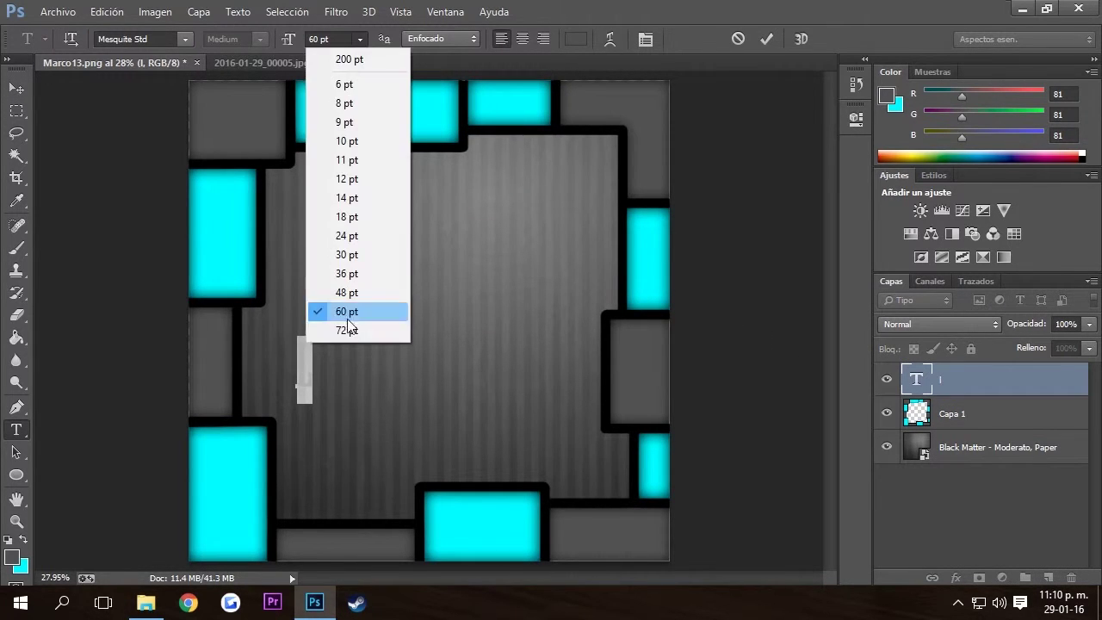
{"action": "left_click", "coordinate": [347, 330]}
{"action": "left_click", "coordinate": [407, 457]}
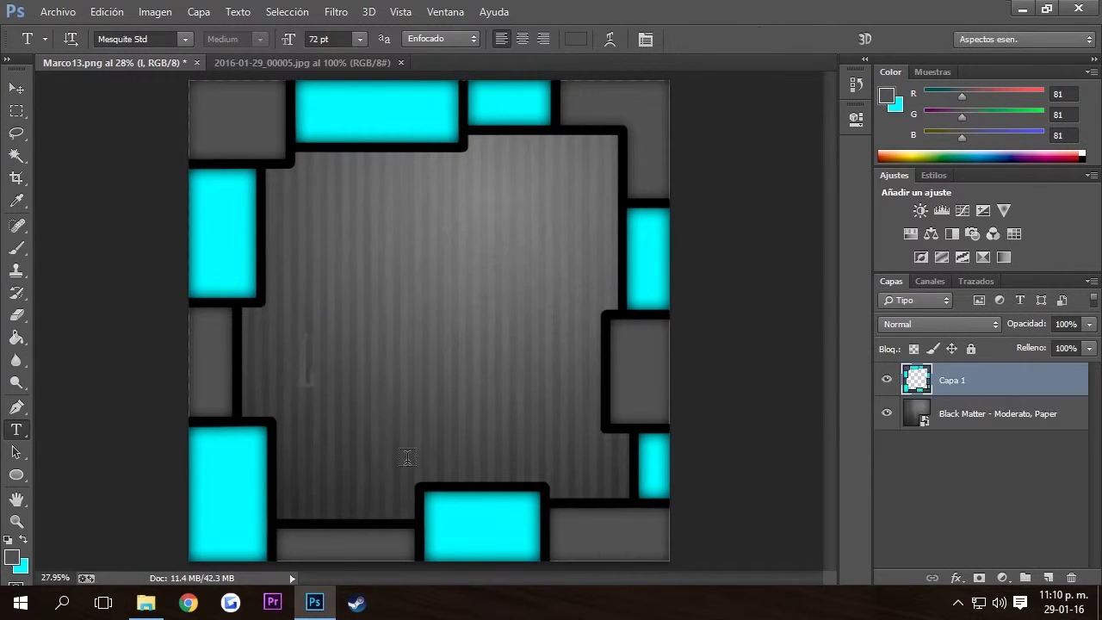
Step: Add a letter I in the LEAF font at 72 pt and position it in the frame's upper-left dark panel
{"action": "left_click", "coordinate": [213, 109]}
{"action": "left_click", "coordinate": [184, 38]}
{"action": "scroll", "coordinate": [274, 332], "scroll_direction": "up", "scroll_amount": 7}
{"action": "scroll", "coordinate": [274, 331], "scroll_direction": "up", "scroll_amount": 6}
{"action": "left_click", "coordinate": [387, 334]}
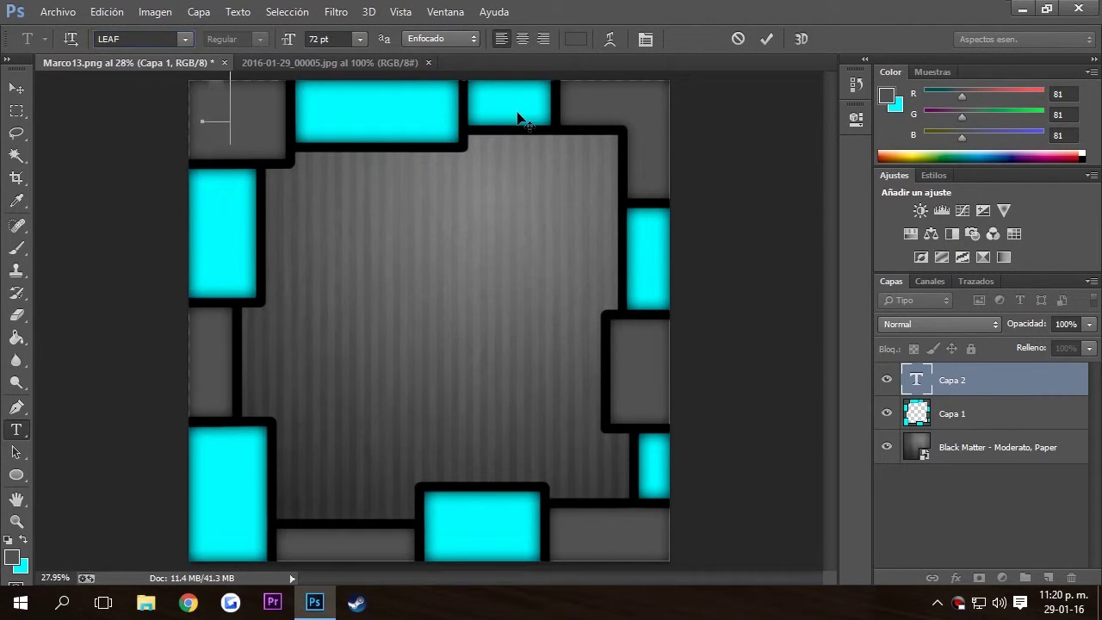
{"action": "left_click", "coordinate": [766, 38]}
{"action": "key", "text": "v"}
{"action": "left_click_drag", "start_coordinate": [398, 211], "coordinate": [410, 233]}
Step: Recolour the letter I in the upper-left panel to the frame's cyan
{"action": "key", "text": "t"}
{"action": "double_click", "coordinate": [235, 130]}
{"action": "left_click", "coordinate": [576, 39]}
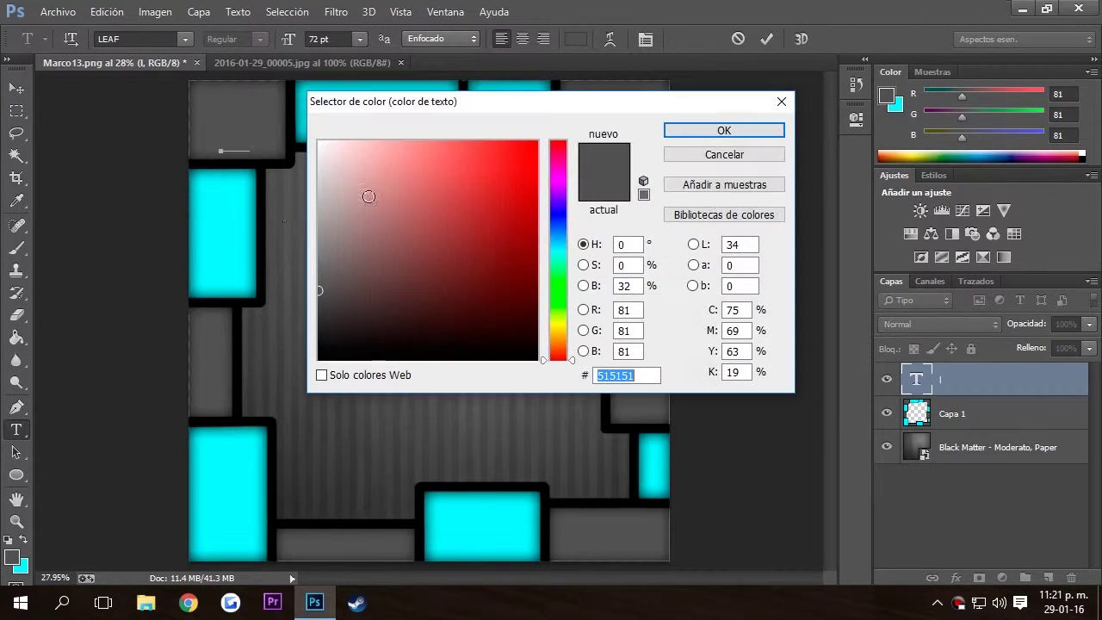
{"action": "left_click", "coordinate": [724, 130]}
{"action": "left_click", "coordinate": [766, 39]}
Step: Flip the letter horizontally and tilt it so that it fits inside the upper-left panel
{"action": "key", "text": "v"}
{"action": "key", "text": "ctrl+t"}
{"action": "right_click", "coordinate": [226, 122]}
{"action": "left_click", "coordinate": [295, 379]}
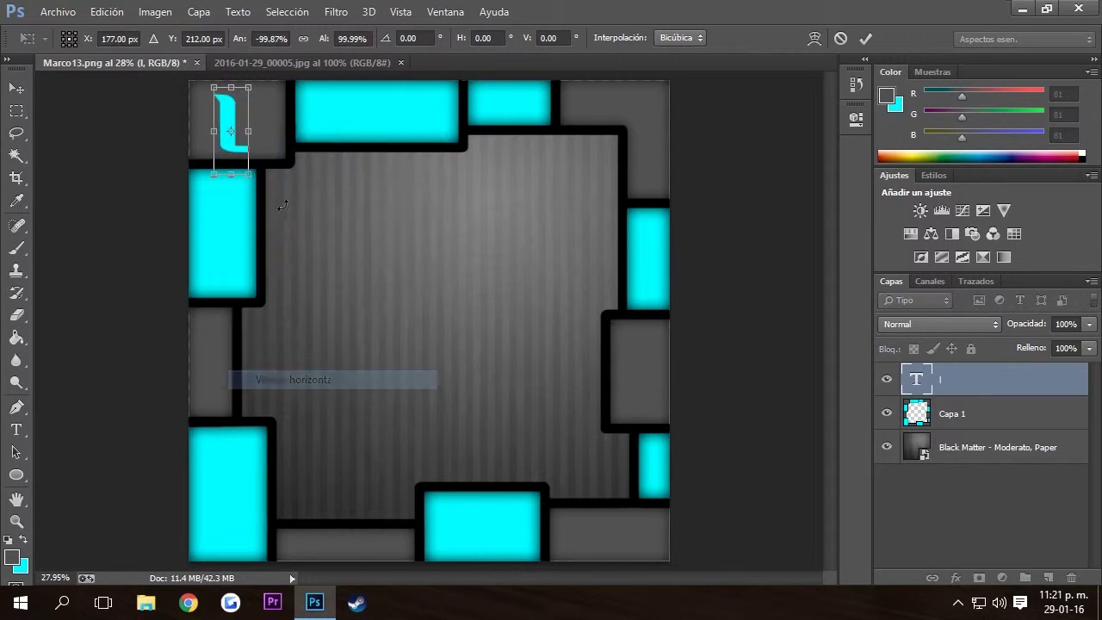
{"action": "left_click_drag", "start_coordinate": [239, 164], "coordinate": [239, 151]}
{"action": "left_click", "coordinate": [866, 38]}
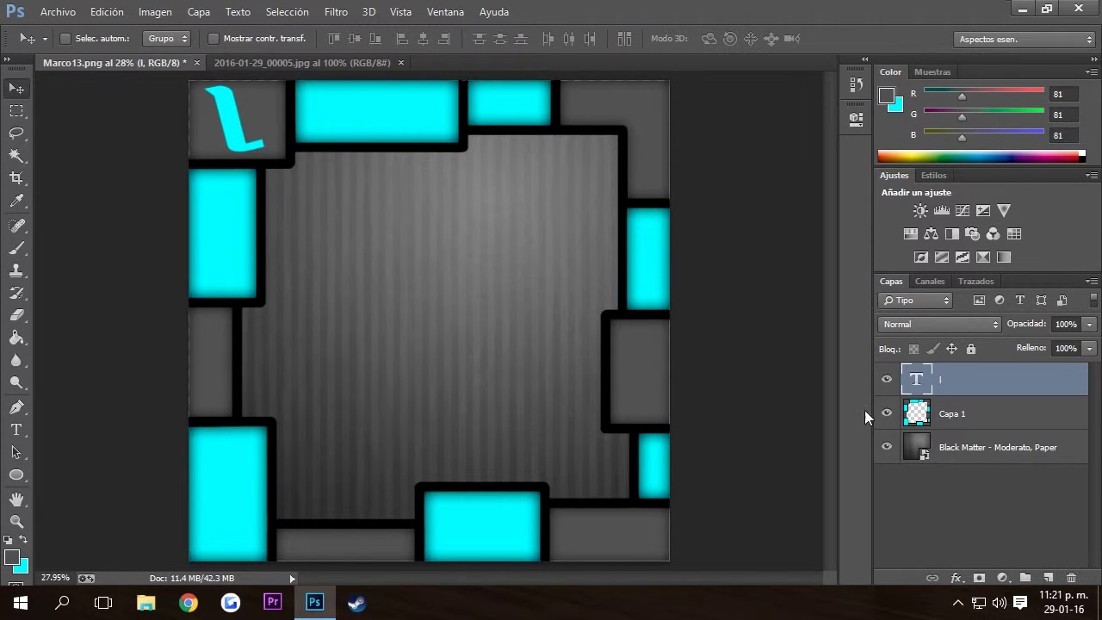
Step: Add a black Multiply drop shadow to the letter with 75% opacity, 11 px distance and 21 px size
{"action": "left_click", "coordinate": [956, 578]}
{"action": "left_click", "coordinate": [967, 569]}
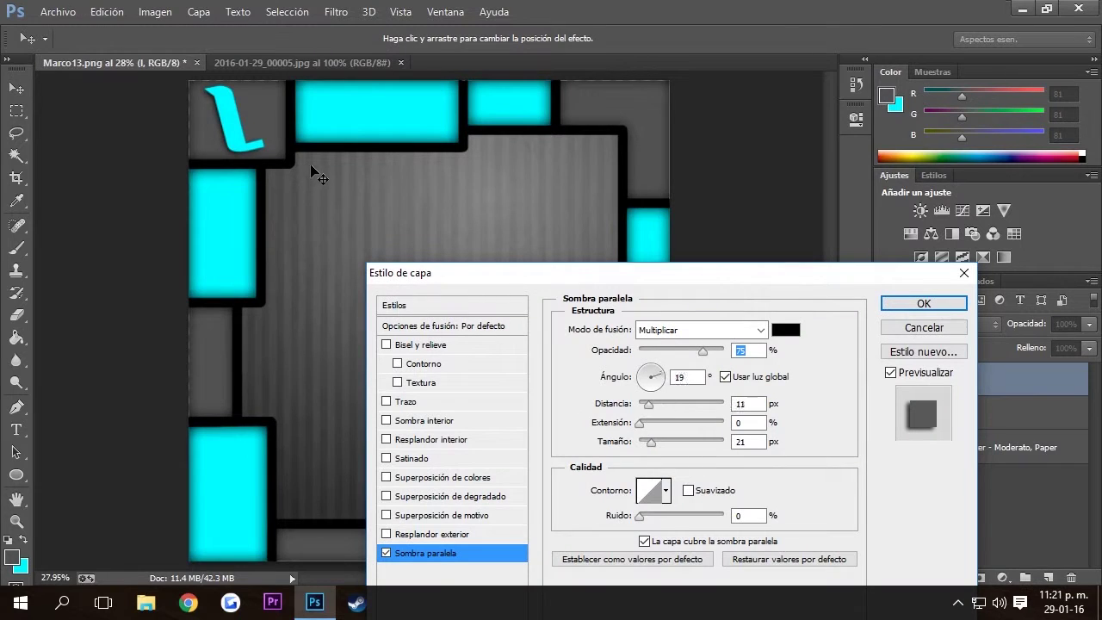
{"action": "left_click", "coordinate": [920, 304]}
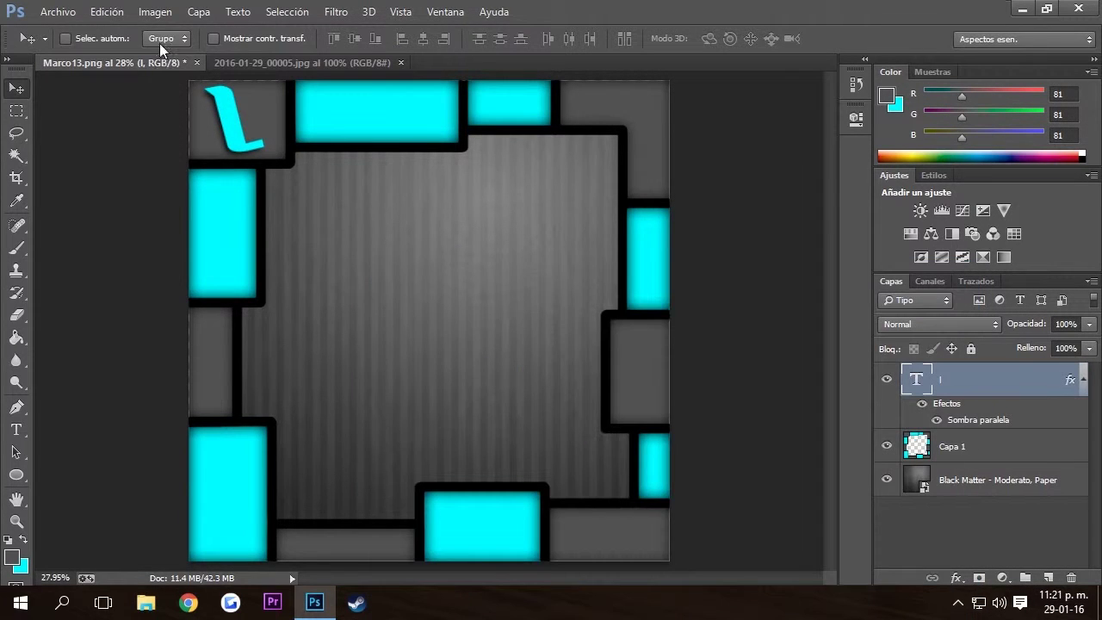
Step: Open Ship17.png from the Ships folder as a separate document
{"action": "left_click", "coordinate": [58, 12]}
{"action": "left_click", "coordinate": [164, 44]}
{"action": "left_click", "coordinate": [160, 40]}
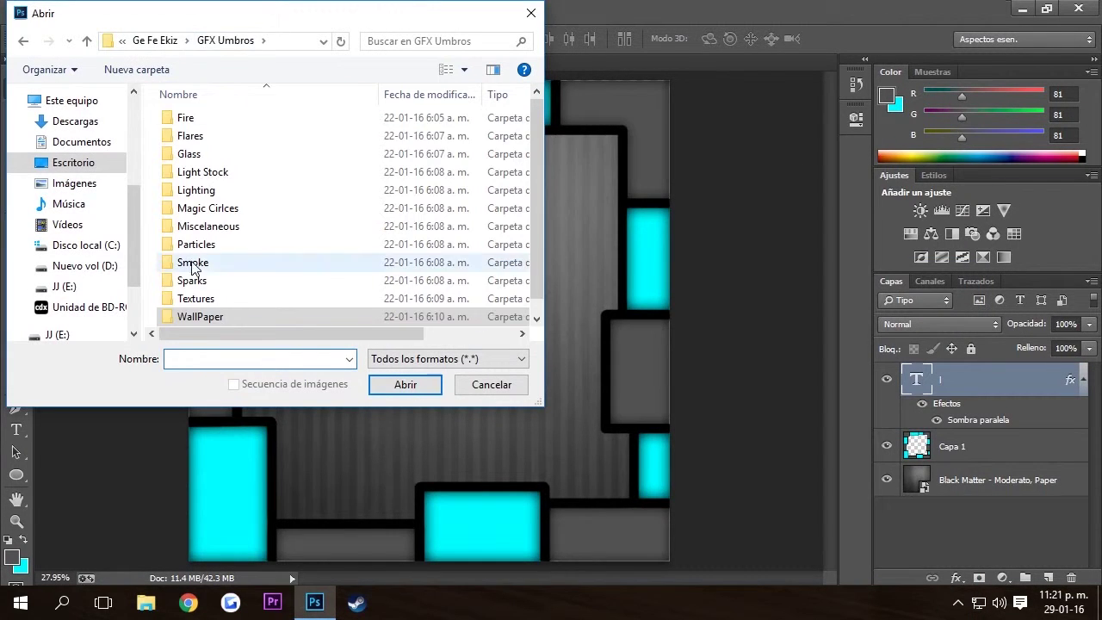
{"action": "left_click", "coordinate": [195, 41]}
{"action": "left_click", "coordinate": [184, 180]}
{"action": "scroll", "coordinate": [191, 245], "scroll_direction": "down", "scroll_amount": 5}
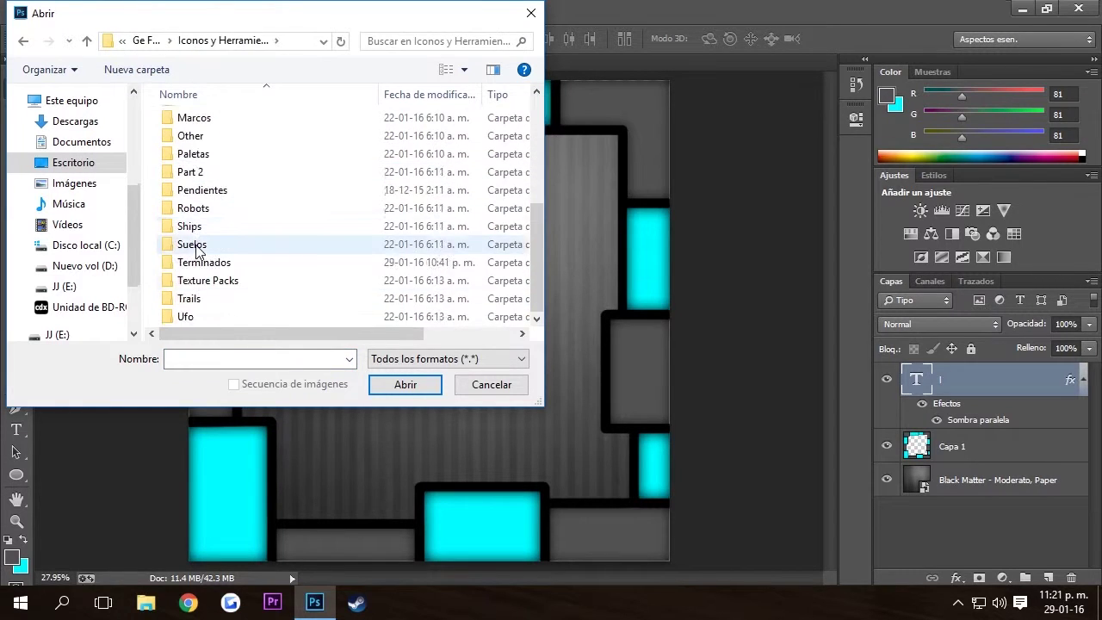
{"action": "double_click", "coordinate": [194, 219]}
{"action": "double_click", "coordinate": [319, 319]}
{"action": "left_click", "coordinate": [594, 330]}
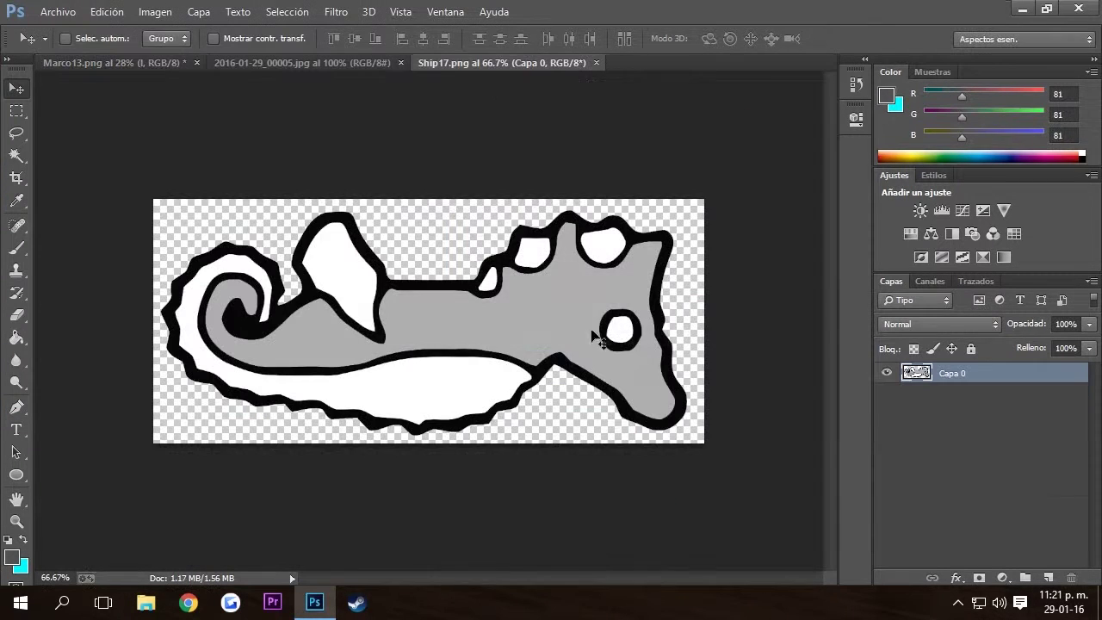
Step: Copy the ship's grey body to a new layer and give it a dark grey colour overlay and a 7 px black outside stroke
{"action": "key", "text": "w"}
{"action": "key", "text": "ctrl+j"}
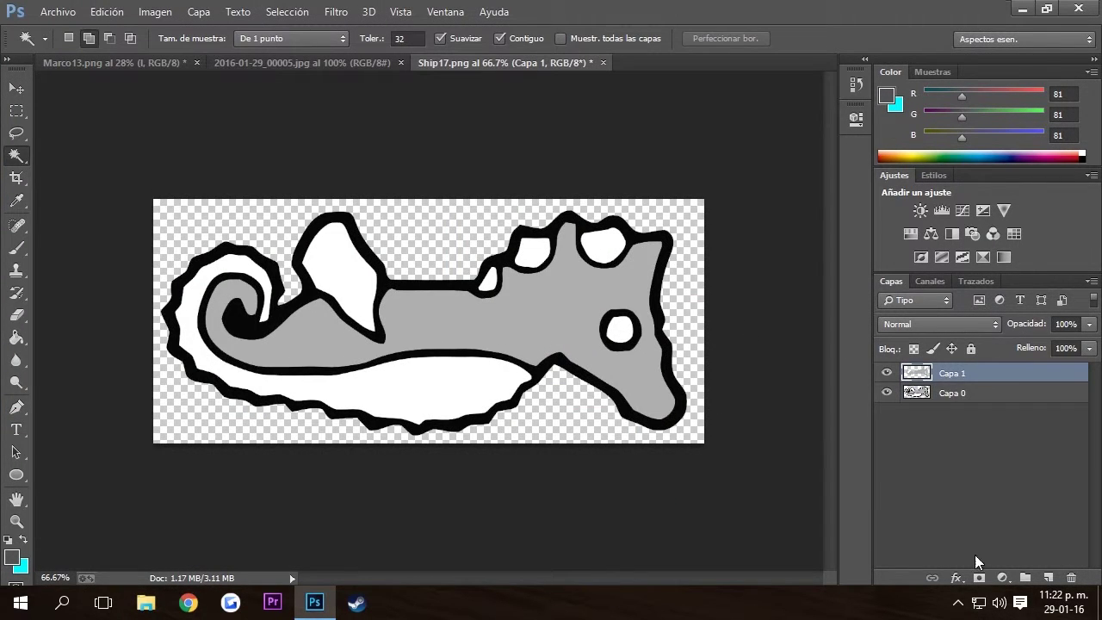
{"action": "left_click", "coordinate": [957, 577]}
{"action": "left_click", "coordinate": [967, 481]}
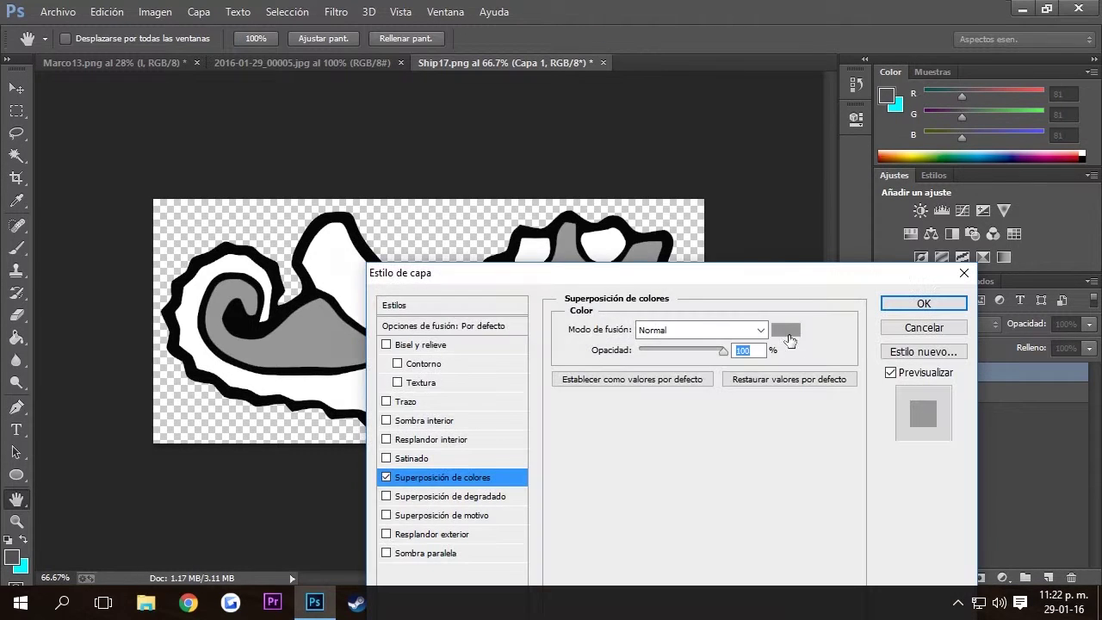
{"action": "left_click", "coordinate": [789, 330]}
{"action": "left_click", "coordinate": [23, 548]}
{"action": "left_click", "coordinate": [780, 130]}
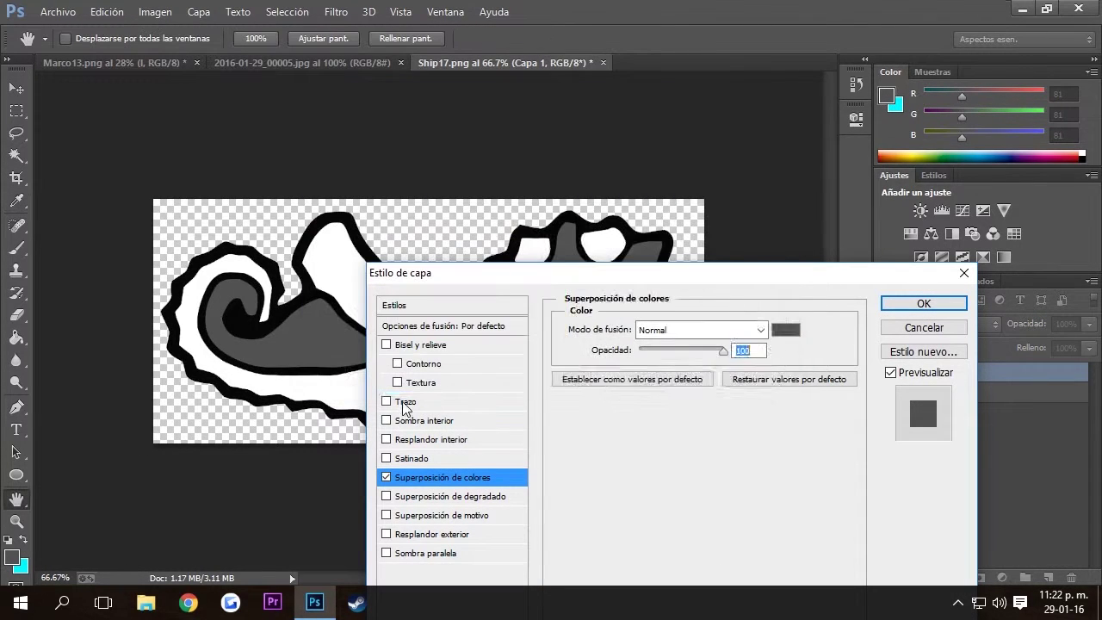
{"action": "left_click", "coordinate": [388, 402]}
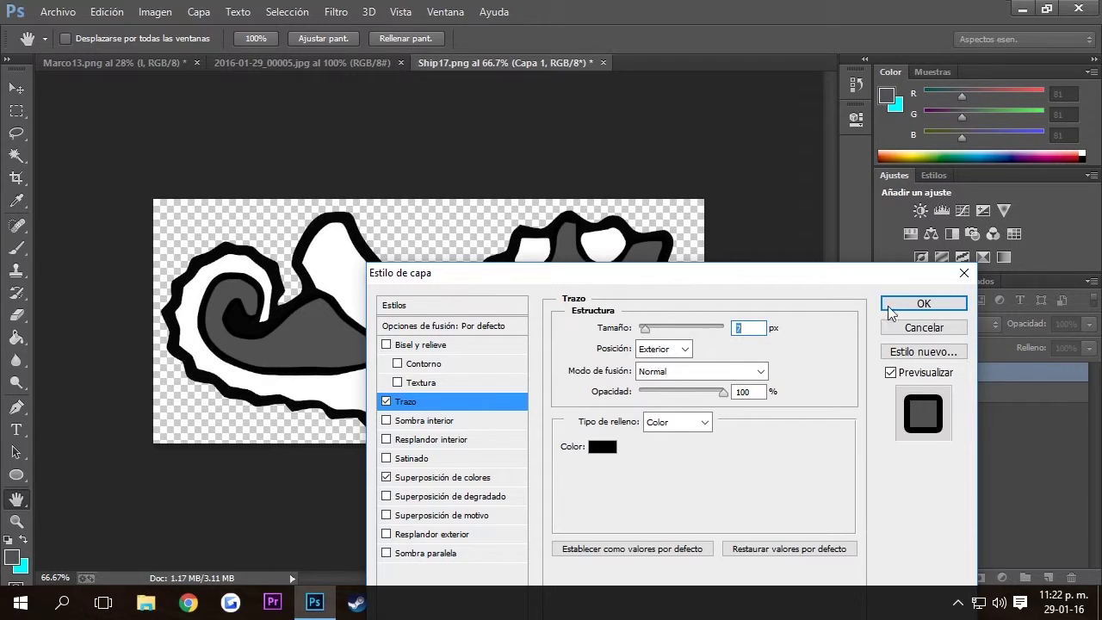
{"action": "left_click", "coordinate": [923, 303]}
Step: Copy the ship's white areas to a new layer and give them a cyan colour overlay
{"action": "key", "text": "alt+bracketleft"}
{"action": "left_click", "coordinate": [624, 326]}
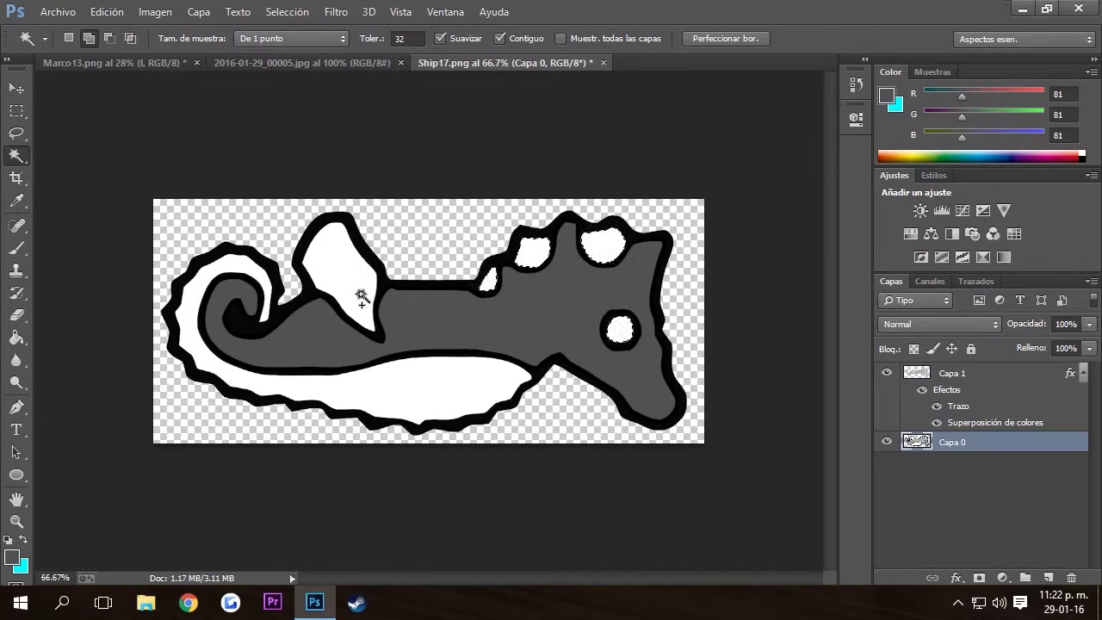
{"action": "key", "text": "ctrl+j"}
{"action": "left_click", "coordinate": [957, 578]}
{"action": "left_click", "coordinate": [967, 482]}
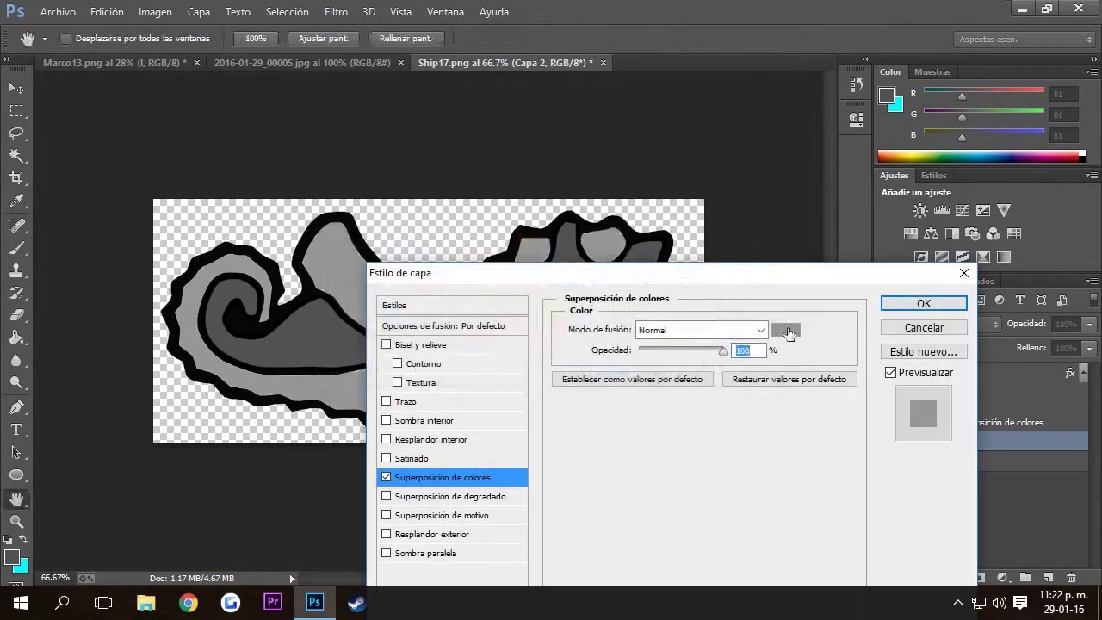
{"action": "left_click", "coordinate": [789, 330]}
{"action": "left_click", "coordinate": [29, 565]}
{"action": "left_click", "coordinate": [725, 130]}
Step: Add a stroke and a black Normal inner shadow with 100% opacity to the ship's cyan parts
{"action": "left_click", "coordinate": [516, 420]}
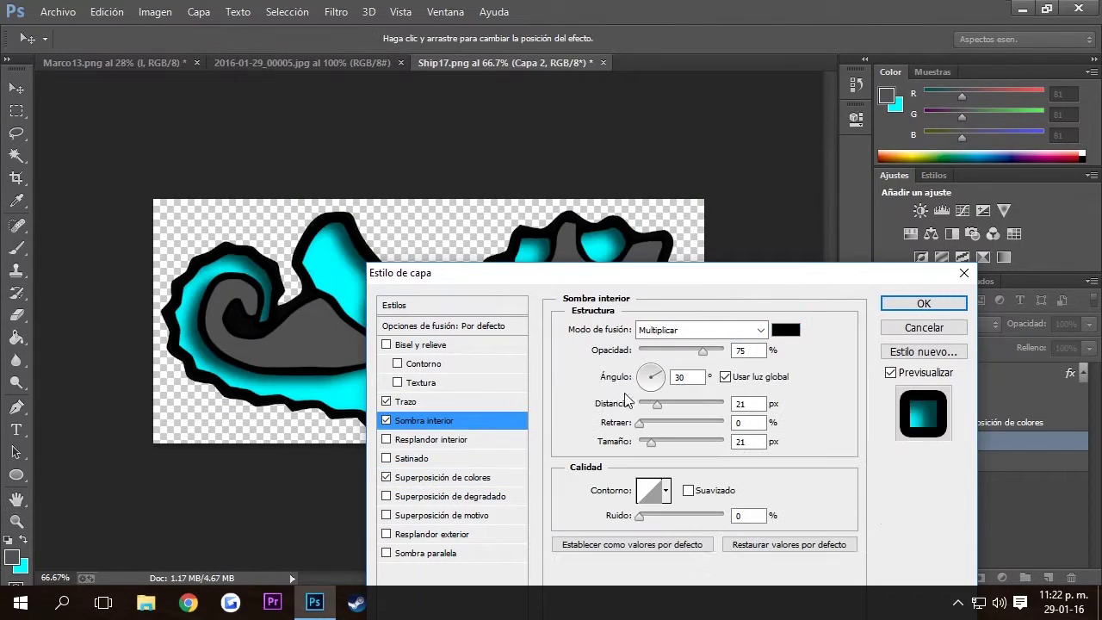
{"action": "left_click", "coordinate": [633, 409]}
{"action": "left_click", "coordinate": [676, 331]}
{"action": "left_click", "coordinate": [681, 12]}
{"action": "left_click_drag", "start_coordinate": [703, 350], "coordinate": [730, 349]}
{"action": "key", "text": "Return"}
Step: Add a black Normal inner shadow with 100% opacity, 0 px distance and 30 px size to the ship's grey body
{"action": "double_click", "coordinate": [1034, 373]}
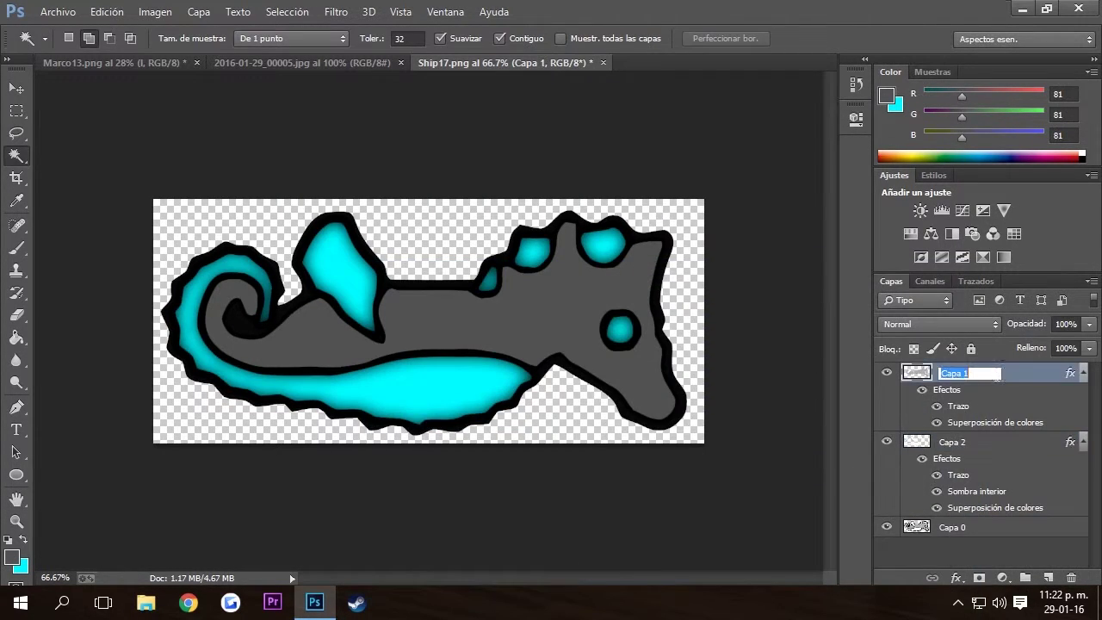
{"action": "left_click", "coordinate": [702, 330]}
{"action": "left_click", "coordinate": [681, 10]}
{"action": "type", "text": "3"}
{"action": "key", "text": "Return"}
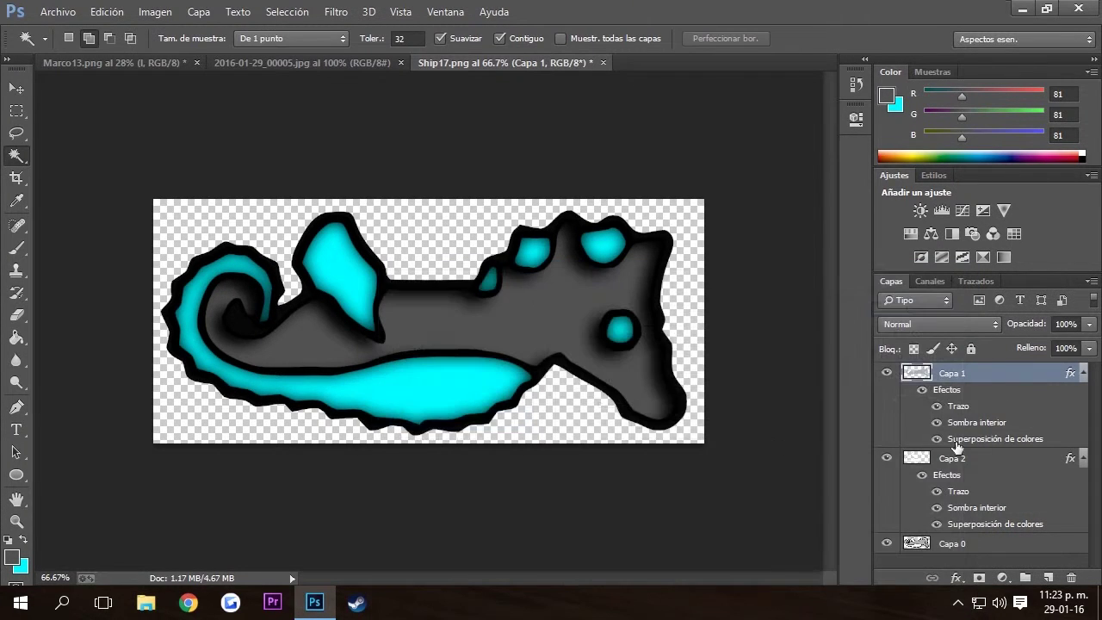
Step: Soften the grey body's inner shadow and merge all the ship's layers into one
{"action": "double_click", "coordinate": [973, 423]}
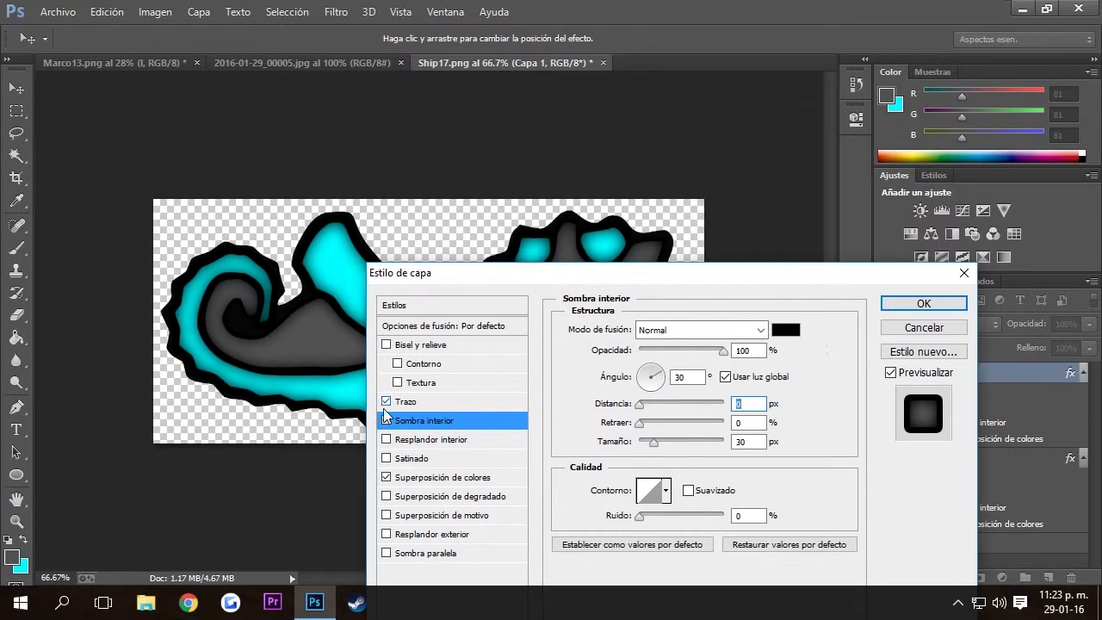
{"action": "left_click", "coordinate": [465, 402]}
{"action": "left_click", "coordinate": [927, 301]}
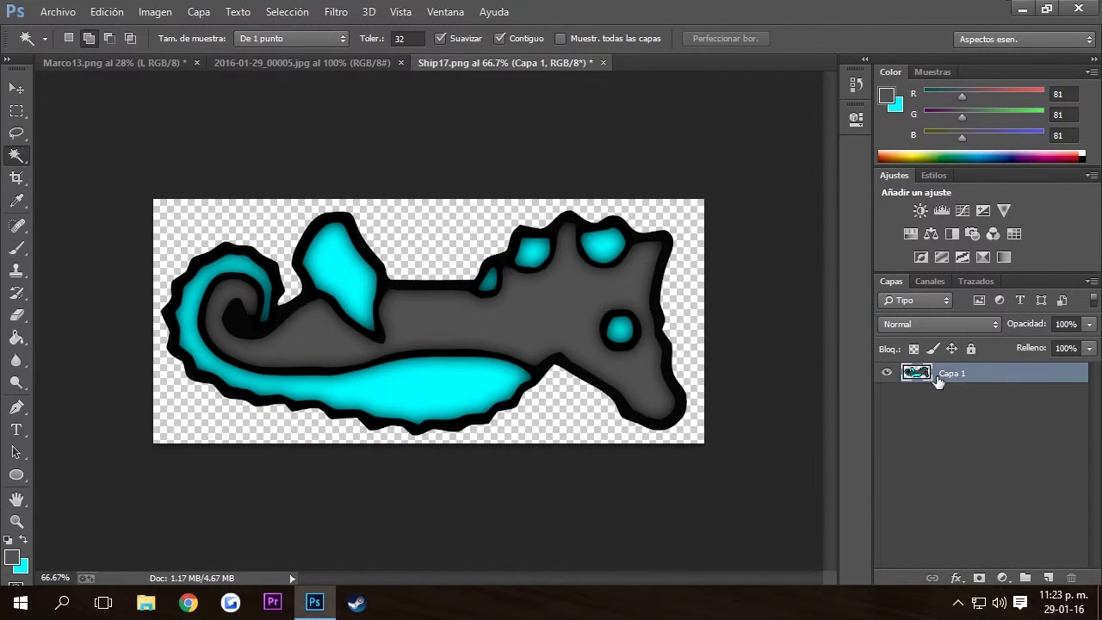
Step: Bring the merged ship into Marco13.png as a new layer
{"action": "key", "text": "v"}
{"action": "left_click_drag", "start_coordinate": [355, 274], "coordinate": [457, 379]}
{"action": "key", "text": "ctrl+t"}
{"action": "left_click_drag", "start_coordinate": [791, 514], "coordinate": [594, 568]}
{"action": "key", "text": "Return"}
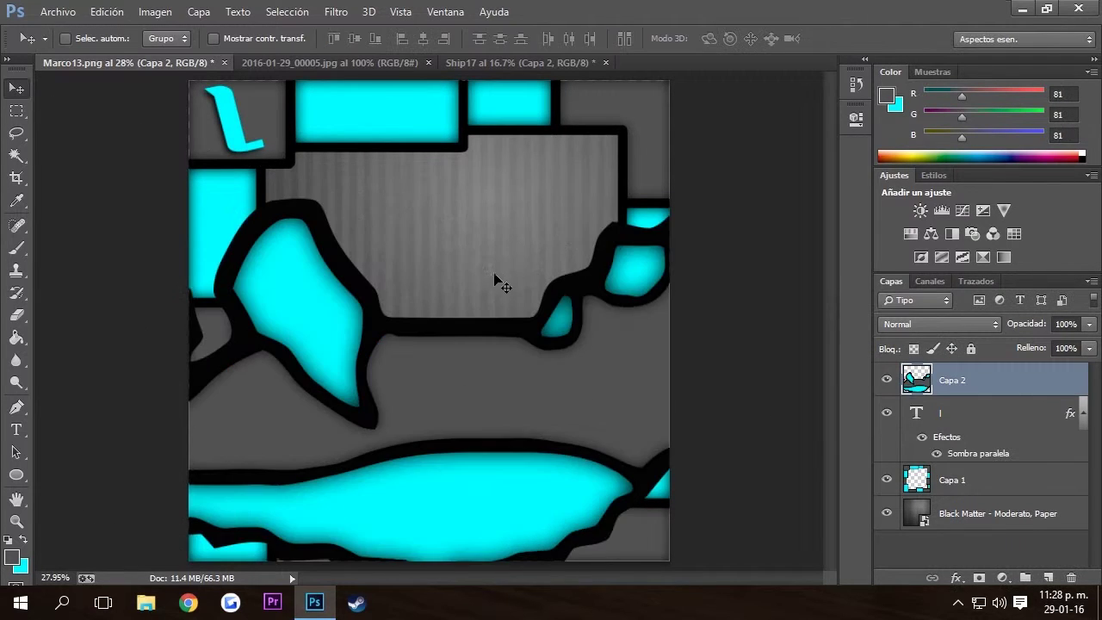
Step: Scale the ship to about 49.9%, rotate it about -3.67° and place it across the frame's lower half
{"action": "key", "text": "ctrl+t"}
{"action": "left_click_drag", "start_coordinate": [499, 281], "coordinate": [392, 272]}
{"action": "left_click_drag", "start_coordinate": [648, 242], "coordinate": [167, 419]}
{"action": "left_click_drag", "start_coordinate": [103, 483], "coordinate": [588, 207]}
{"action": "left_click_drag", "start_coordinate": [652, 143], "coordinate": [615, 196]}
{"action": "left_click_drag", "start_coordinate": [371, 267], "coordinate": [431, 388]}
{"action": "left_click_drag", "start_coordinate": [638, 259], "coordinate": [653, 302]}
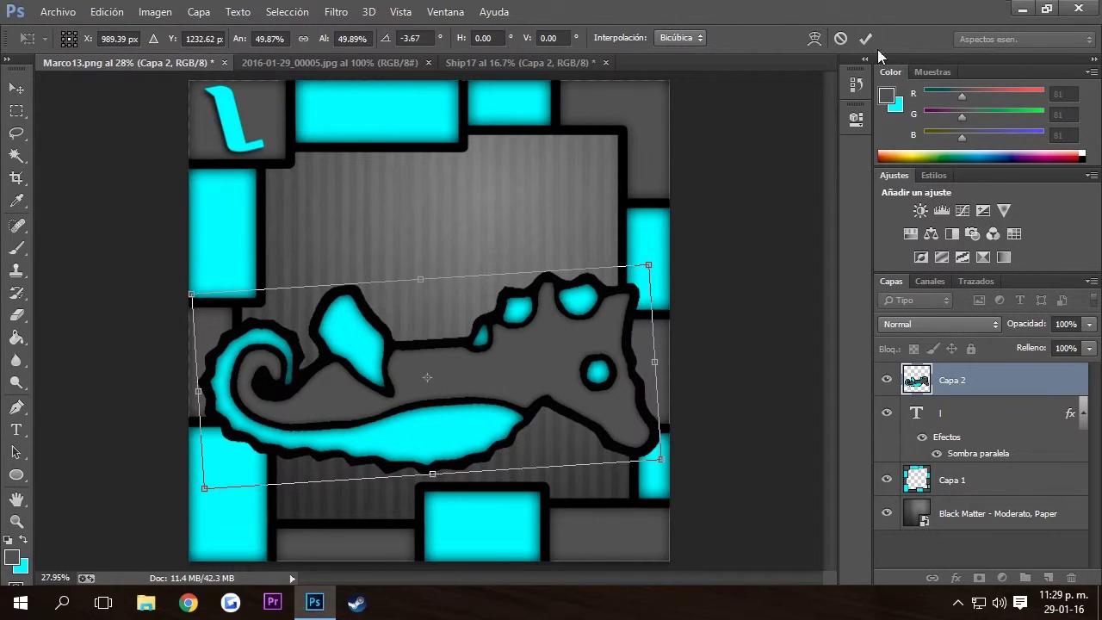
{"action": "left_click", "coordinate": [866, 38]}
Step: Close the ship document and open Cube46.png without colour management
{"action": "left_click", "coordinate": [605, 62]}
{"action": "key", "text": "n"}
{"action": "key", "text": "ctrl+n"}
{"action": "key", "text": "Escape"}
{"action": "key", "text": "ctrl+o"}
{"action": "left_click", "coordinate": [319, 40]}
{"action": "double_click", "coordinate": [234, 184]}
{"action": "scroll", "coordinate": [234, 271], "scroll_direction": "down", "scroll_amount": 5}
{"action": "double_click", "coordinate": [387, 233]}
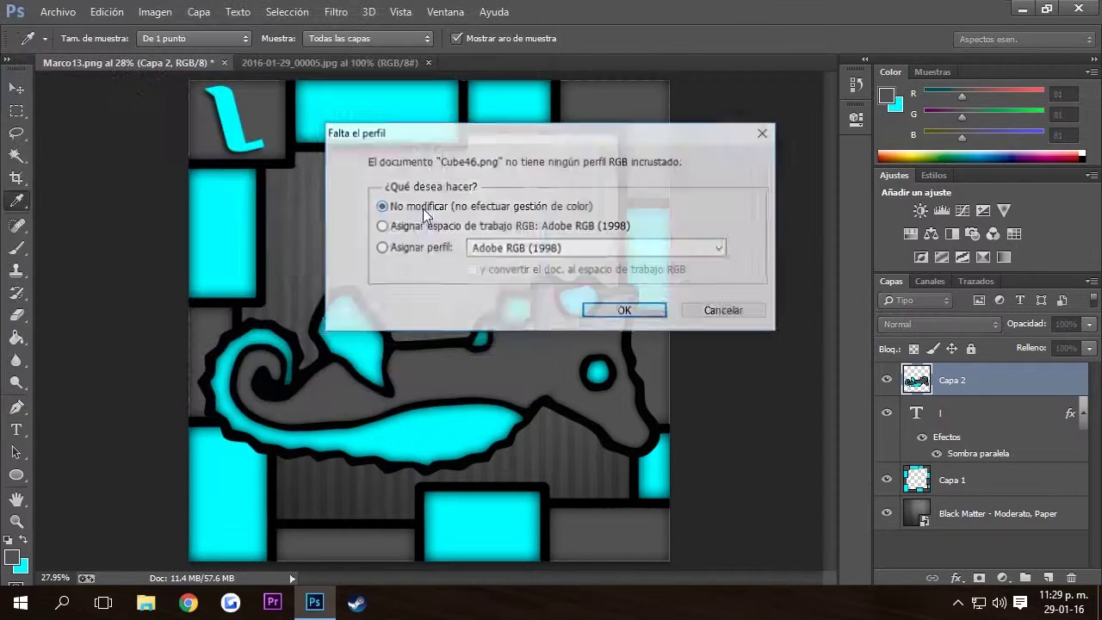
{"action": "left_click", "coordinate": [603, 310]}
Step: Copy the cube's grey areas to a new layer and give them a #515151 colour overlay
{"action": "key", "text": "w"}
{"action": "left_click", "coordinate": [378, 327]}
{"action": "key", "text": "ctrl+j"}
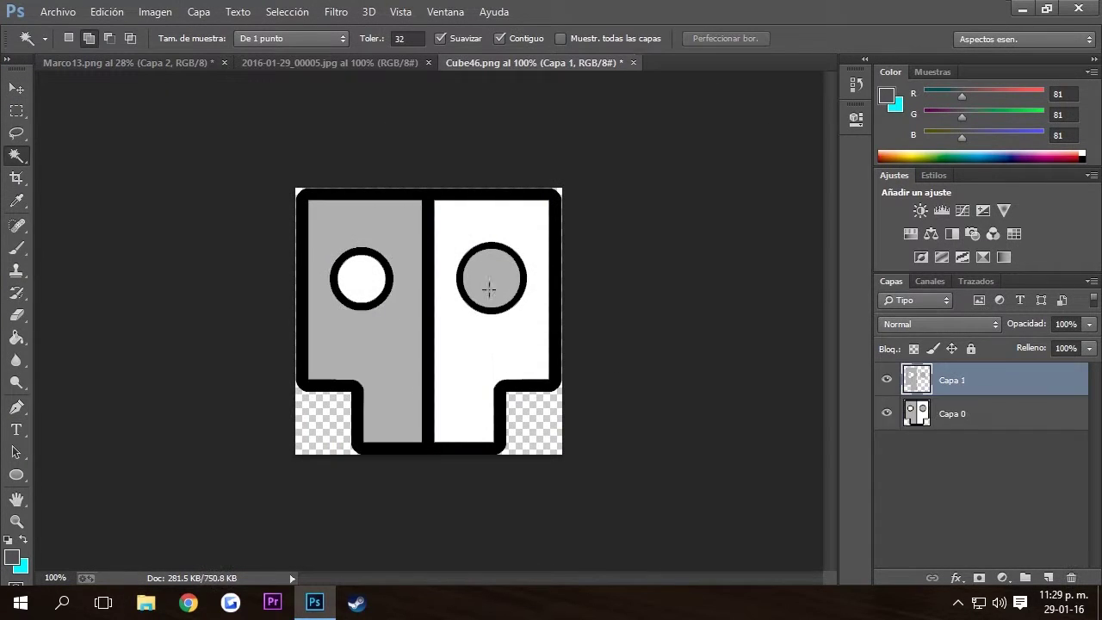
{"action": "left_click", "coordinate": [956, 578]}
{"action": "left_click", "coordinate": [925, 413]}
{"action": "left_click", "coordinate": [790, 329]}
{"action": "left_click", "coordinate": [319, 291]}
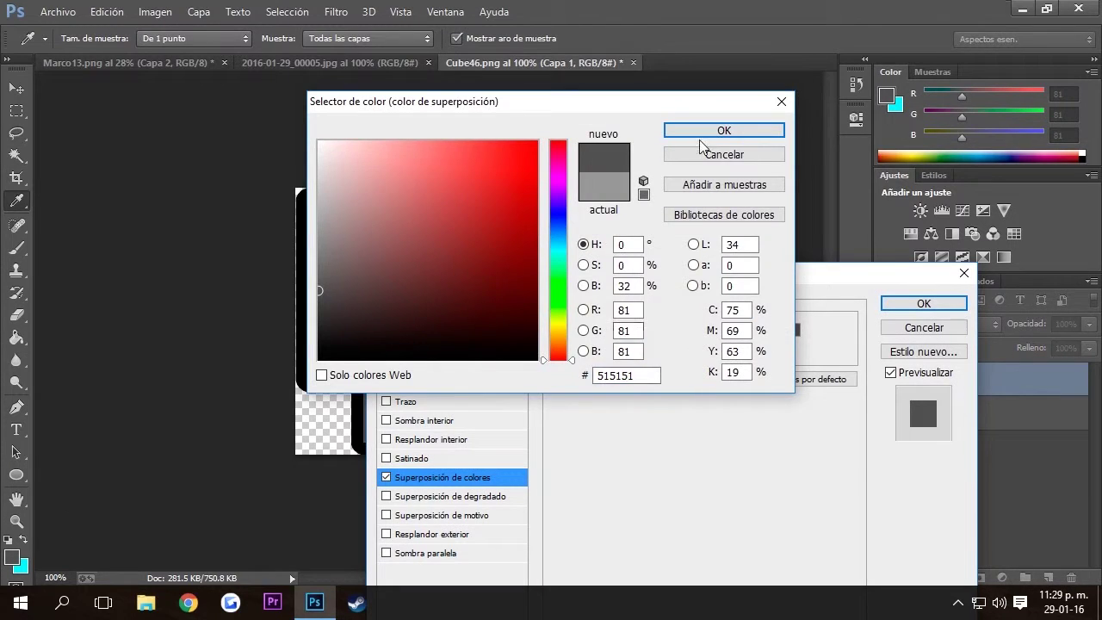
{"action": "left_click", "coordinate": [701, 134]}
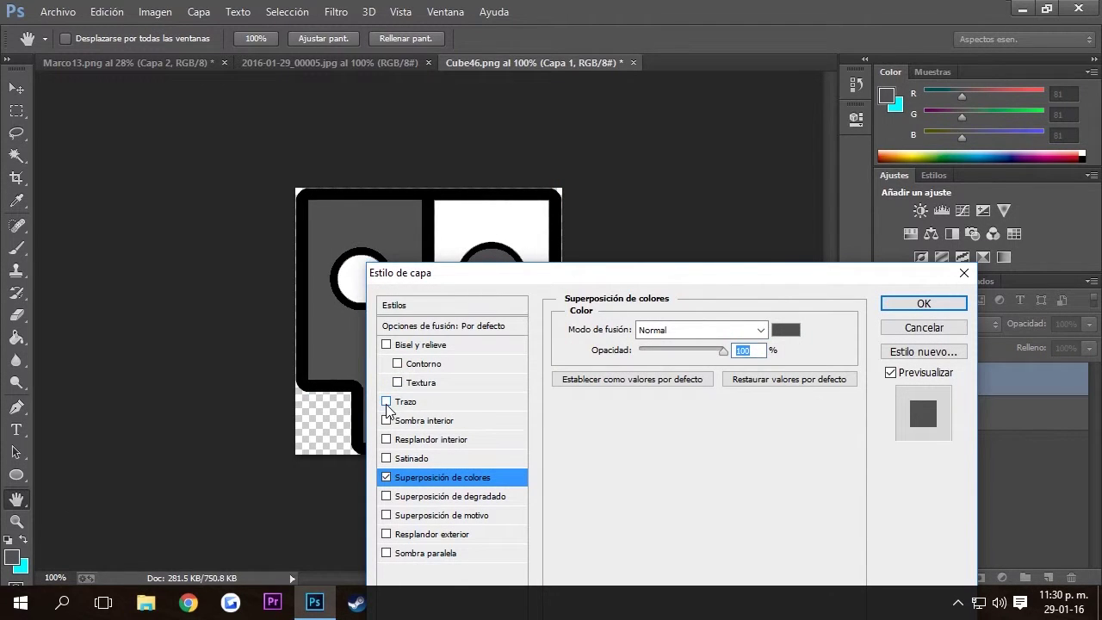
Step: Add a black outside stroke and an inner shadow to the cube's grey areas
{"action": "left_click", "coordinate": [387, 402]}
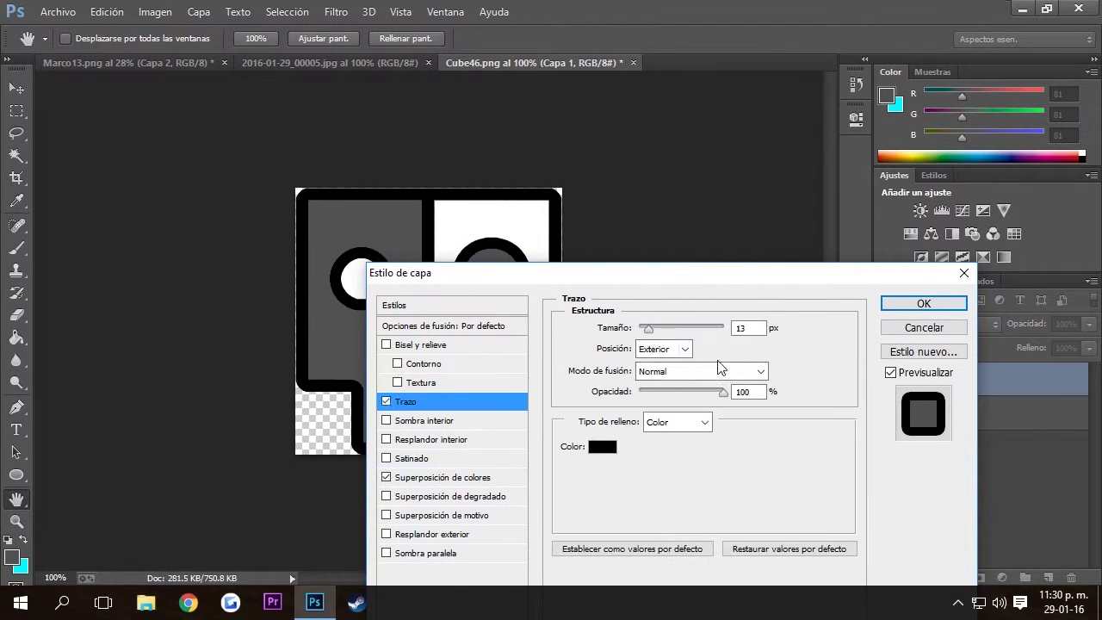
{"action": "left_click", "coordinate": [446, 421]}
{"action": "key", "text": "Return"}
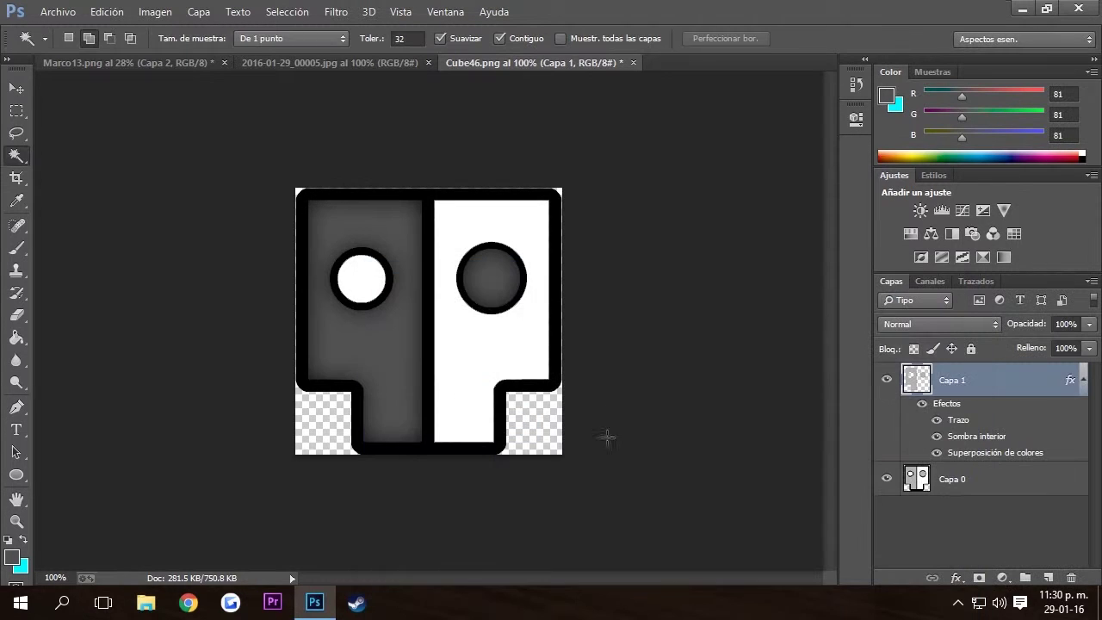
Step: Copy the cube's white areas to a new layer and give them a cyan colour overlay
{"action": "left_click", "coordinate": [971, 475]}
{"action": "key", "text": "ctrl+j"}
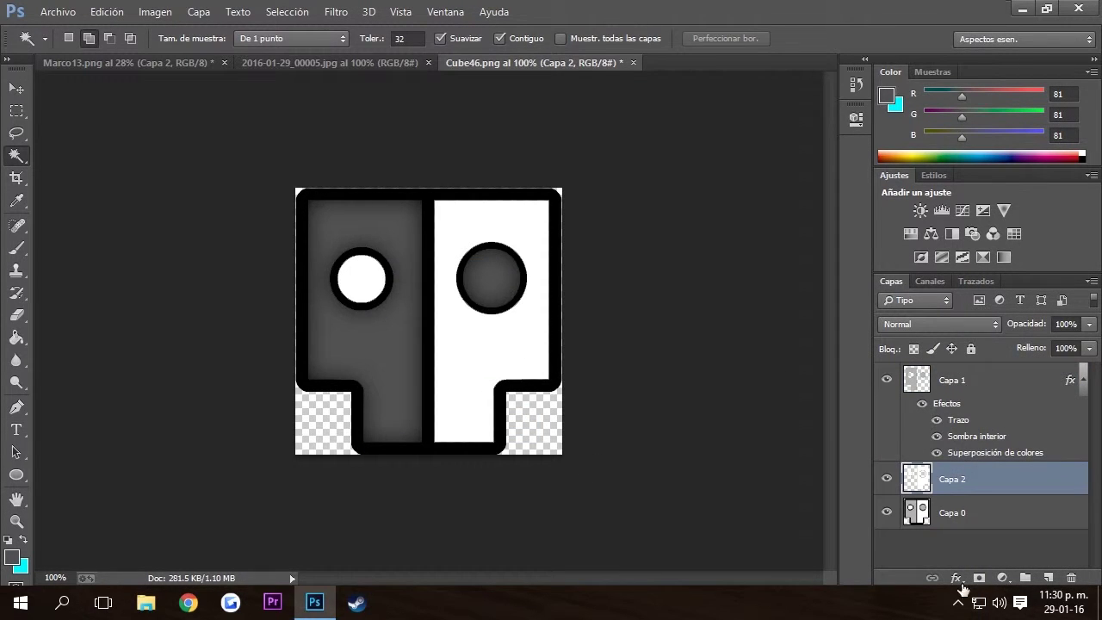
{"action": "left_click", "coordinate": [956, 578]}
{"action": "left_click", "coordinate": [964, 516]}
{"action": "left_click", "coordinate": [785, 330]}
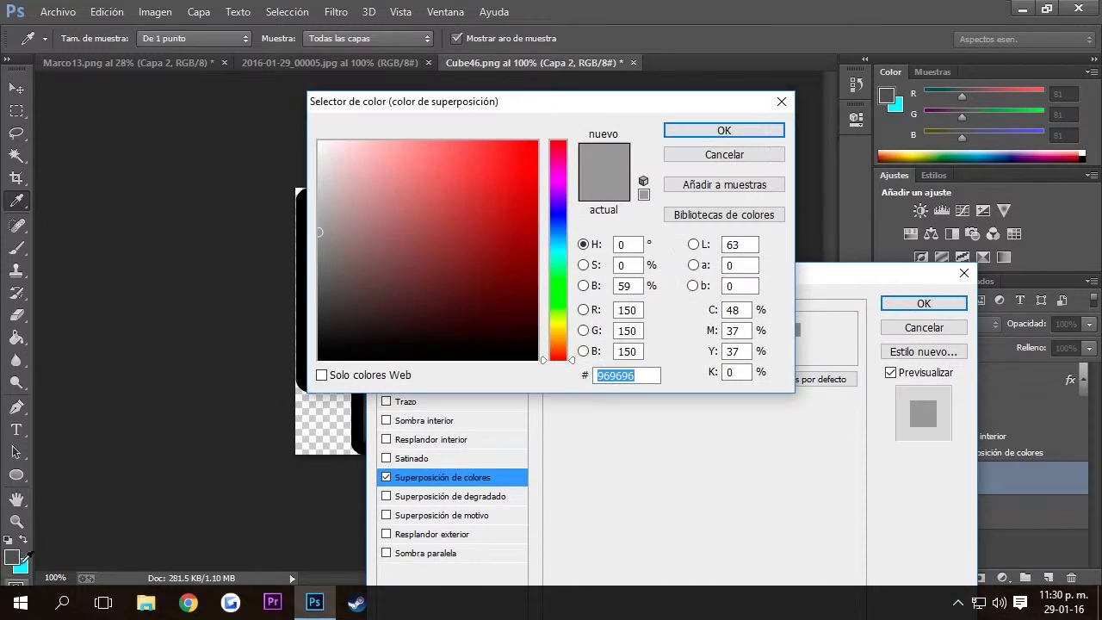
{"action": "left_click", "coordinate": [896, 105]}
{"action": "key", "text": "Return"}
Step: Add a stroke and a black inner shadow to the cube's cyan areas
{"action": "left_click", "coordinate": [405, 401]}
{"action": "left_click", "coordinate": [424, 420]}
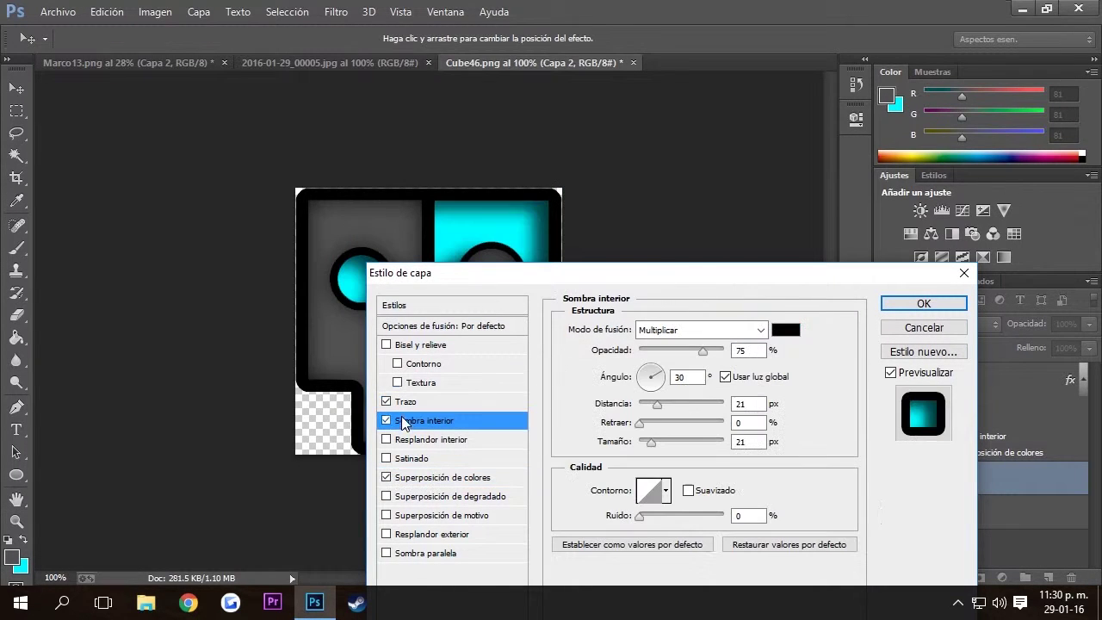
{"action": "key", "text": "Return"}
Step: Merge the cube's layers and bring the cube into Marco13.png as a new layer
{"action": "scroll", "coordinate": [947, 430], "scroll_direction": "down", "scroll_amount": 2}
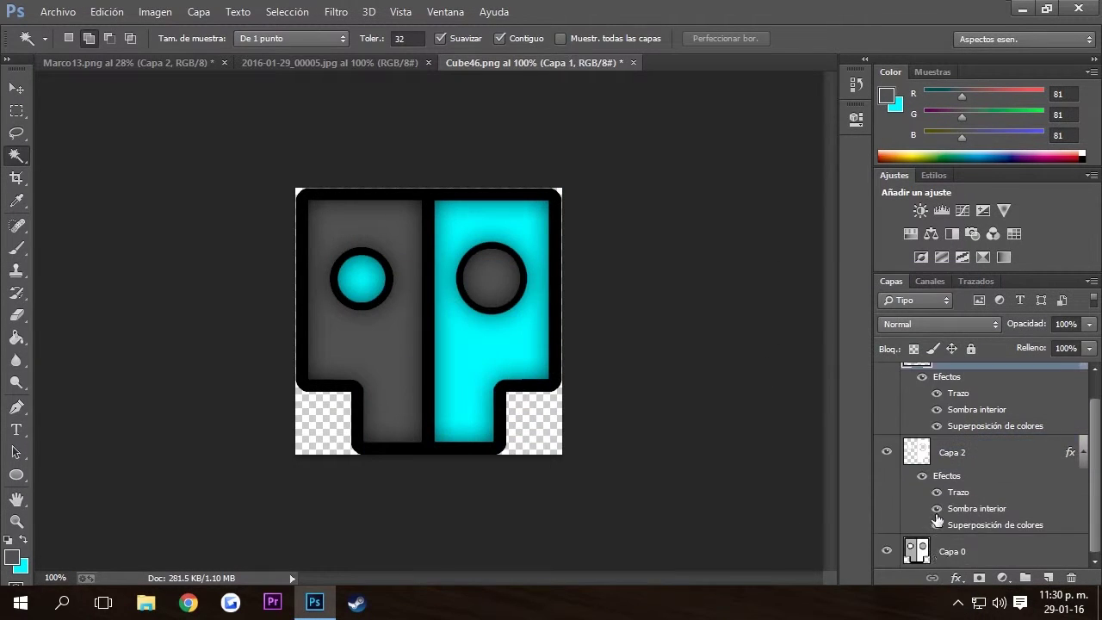
{"action": "key", "text": "ctrl+e"}
{"action": "key", "text": "v"}
{"action": "left_click_drag", "start_coordinate": [429, 321], "coordinate": [473, 374]}
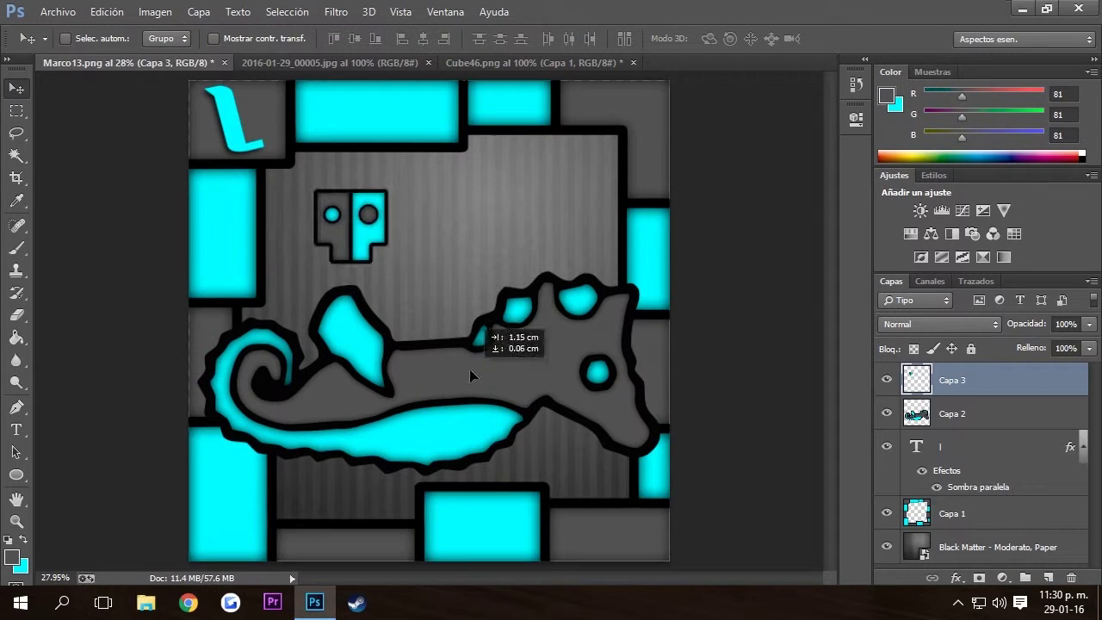
Step: Enlarge and tilt the cube so that it sits on the ship's back, and move its layer beneath the ship layer
{"action": "key", "text": "ctrl+t"}
{"action": "left_click_drag", "start_coordinate": [394, 256], "coordinate": [435, 290]}
{"action": "left_click_drag", "start_coordinate": [469, 233], "coordinate": [487, 216]}
{"action": "left_click", "coordinate": [866, 38]}
{"action": "left_click_drag", "start_coordinate": [948, 380], "coordinate": [947, 422]}
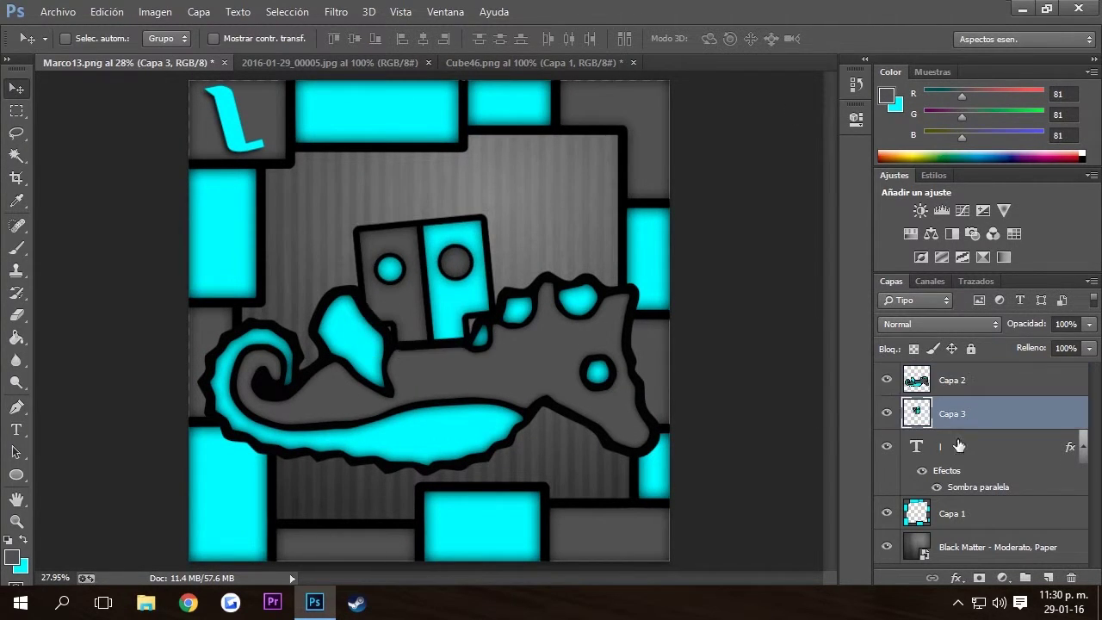
Step: Reduce the cube's tilt slightly and scale it to about 102.61%
{"action": "key", "text": "ctrl+t"}
{"action": "mouse_move", "coordinate": [354, 212]}
{"action": "left_mouse_down"}
{"action": "mouse_move", "coordinate": [336, 198]}
{"action": "mouse_move", "coordinate": [348, 205]}
{"action": "left_mouse_up"}
{"action": "left_click", "coordinate": [866, 38]}
{"action": "key", "text": "ctrl+t"}
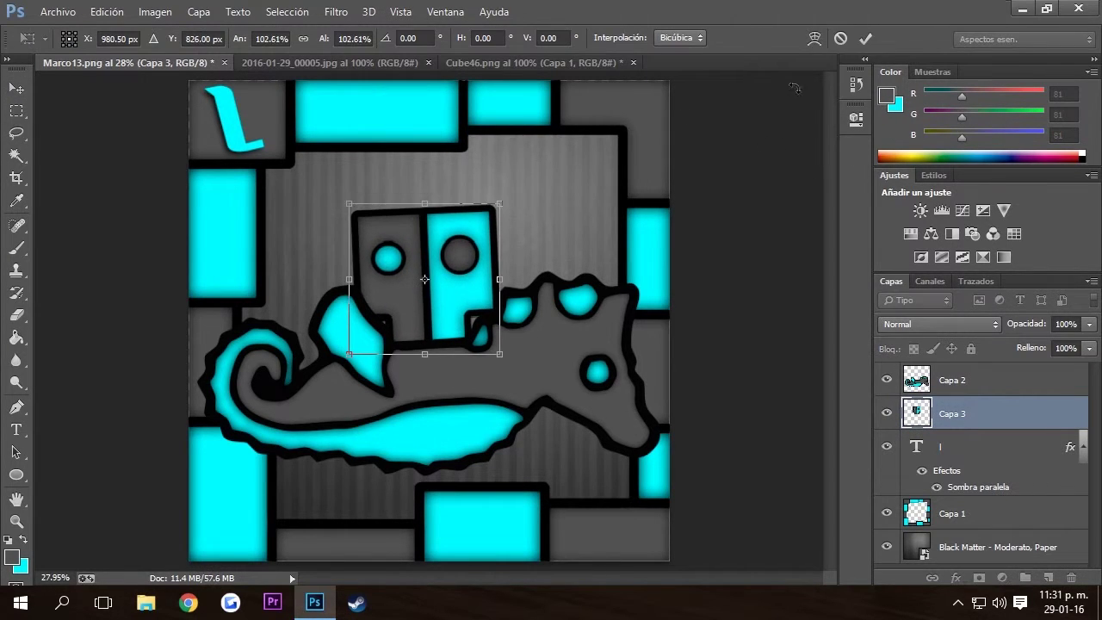
{"action": "left_click", "coordinate": [866, 38]}
Step: Compare the composition with the image 2016-01-29_00005.jpg
{"action": "key", "text": "ctrl+Tab"}
{"action": "left_click", "coordinate": [188, 62]}
{"action": "left_click", "coordinate": [312, 62]}
{"action": "key", "text": "ctrl+shift+Tab"}
{"action": "left_click", "coordinate": [312, 62]}
{"action": "left_click", "coordinate": [209, 65]}
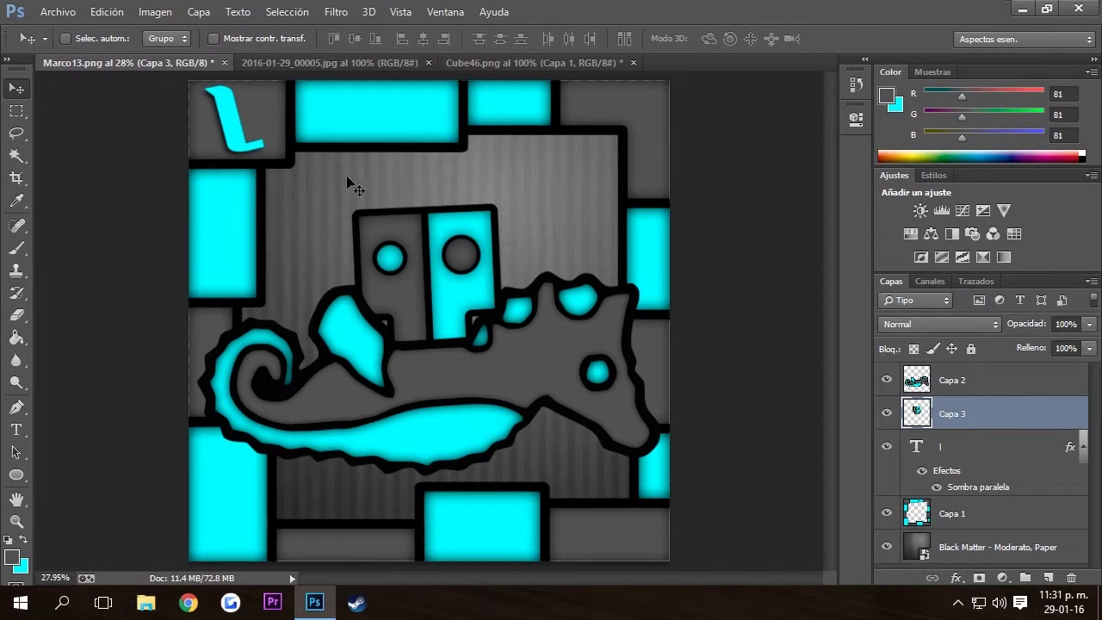
Step: Enlarge the cube a little more towards the upper left above the ship
{"action": "key", "text": "ctrl+t"}
{"action": "left_click_drag", "start_coordinate": [351, 203], "coordinate": [338, 187]}
{"action": "key", "text": "Escape"}
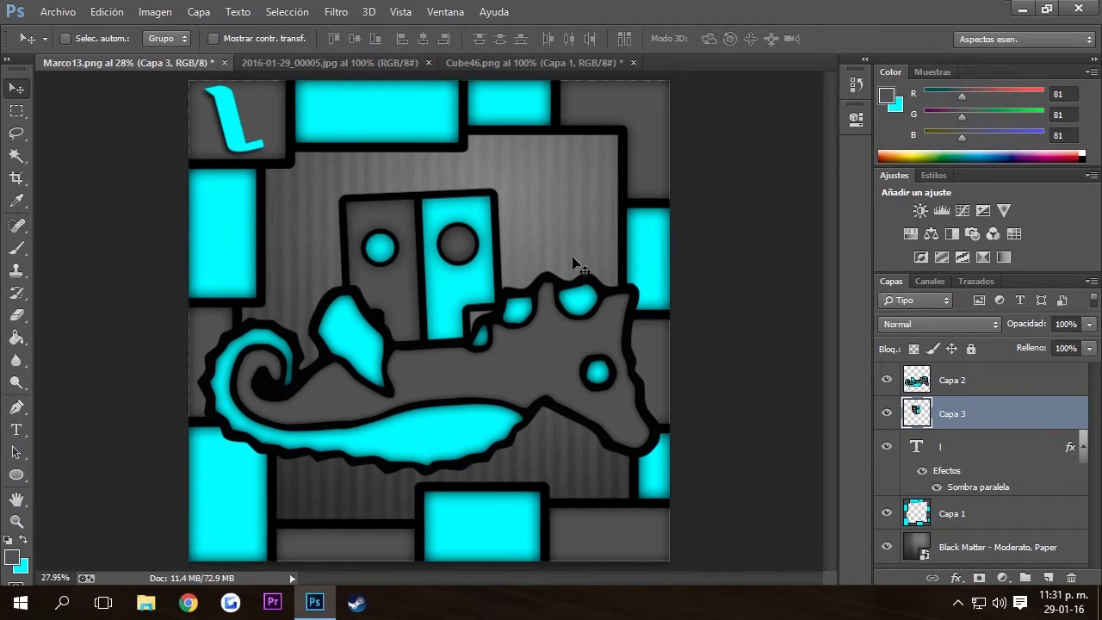
Step: Give the merged ship and cube a cyan Screen outer glow with 75% opacity and 21 px size, and move them slightly upward
{"action": "left_click", "coordinate": [951, 380]}
{"action": "left_click", "coordinate": [956, 578]}
{"action": "left_click", "coordinate": [913, 541]}
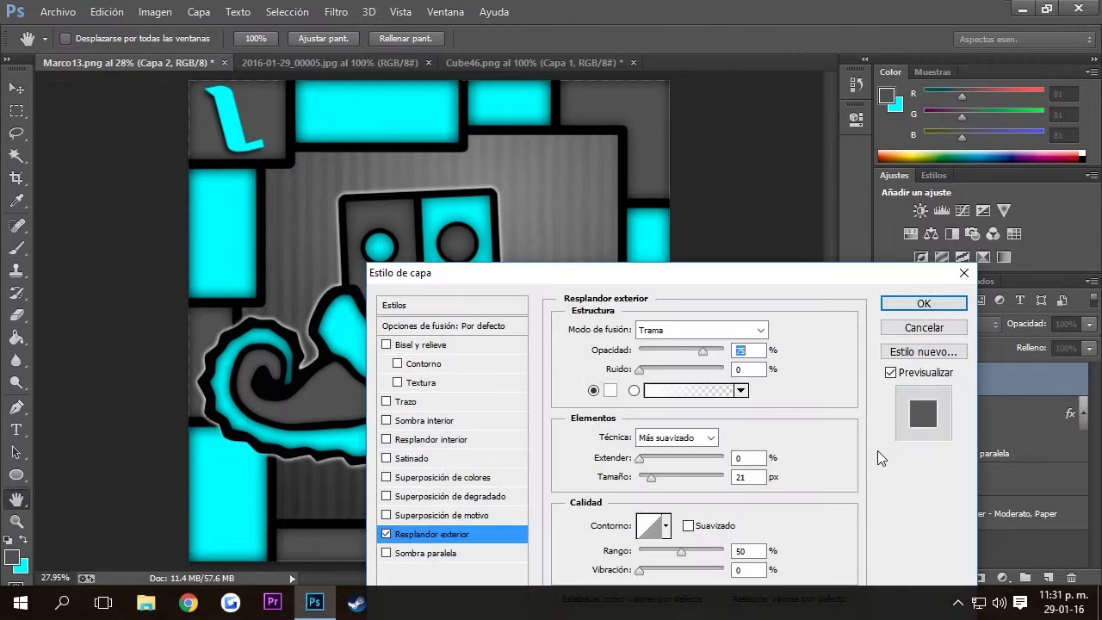
{"action": "left_click", "coordinate": [611, 399]}
{"action": "left_click", "coordinate": [726, 61]}
{"action": "left_click", "coordinate": [883, 305]}
{"action": "left_click_drag", "start_coordinate": [553, 443], "coordinate": [554, 417]}
Step: Add the cyan text Lirl2002 in the LEAF font at 72 pt and position it along the bottom of the image
{"action": "left_click", "coordinate": [269, 500]}
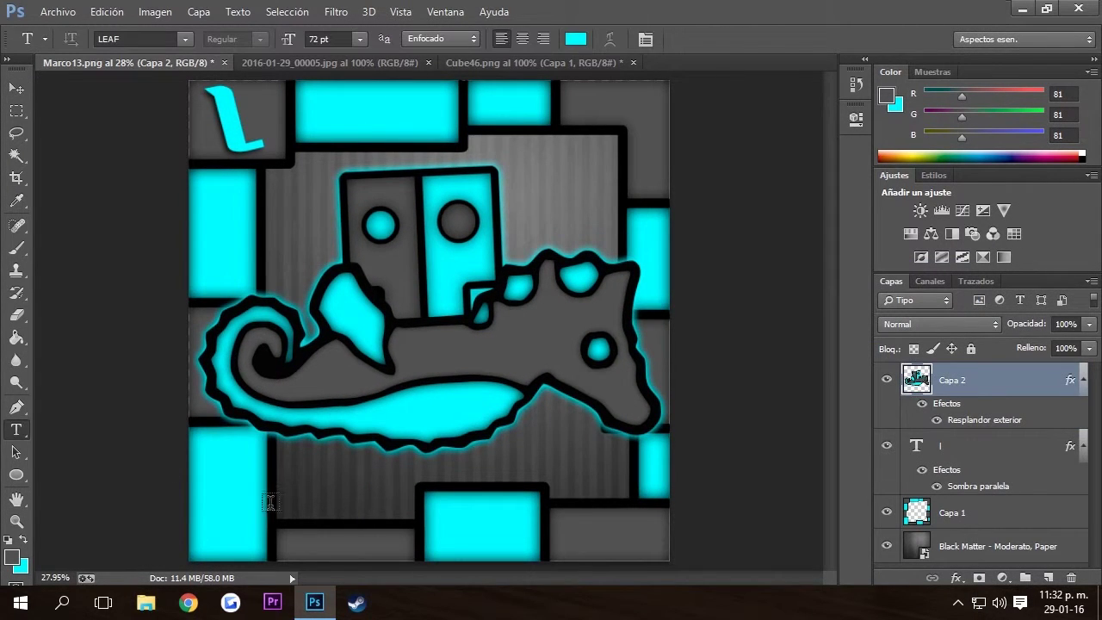
{"action": "type", "text": "LIL1200"}
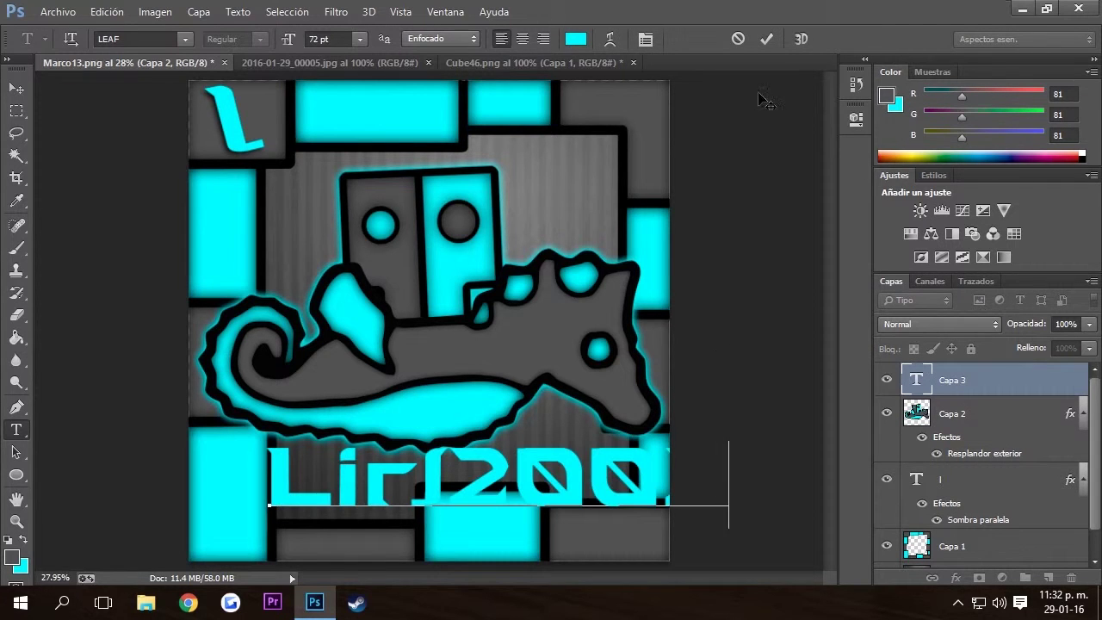
{"action": "left_click", "coordinate": [767, 39]}
{"action": "key", "text": "v"}
{"action": "left_click_drag", "start_coordinate": [702, 363], "coordinate": [633, 381]}
Step: Duplicate the ship and cube layer and enlarge the copy over the text area
{"action": "left_click", "coordinate": [951, 417]}
{"action": "key", "text": "ctrl+j"}
{"action": "left_click_drag", "start_coordinate": [478, 267], "coordinate": [439, 344]}
{"action": "key", "text": "ctrl+t"}
{"action": "left_click_drag", "start_coordinate": [578, 177], "coordinate": [787, 171]}
{"action": "left_click", "coordinate": [865, 38]}
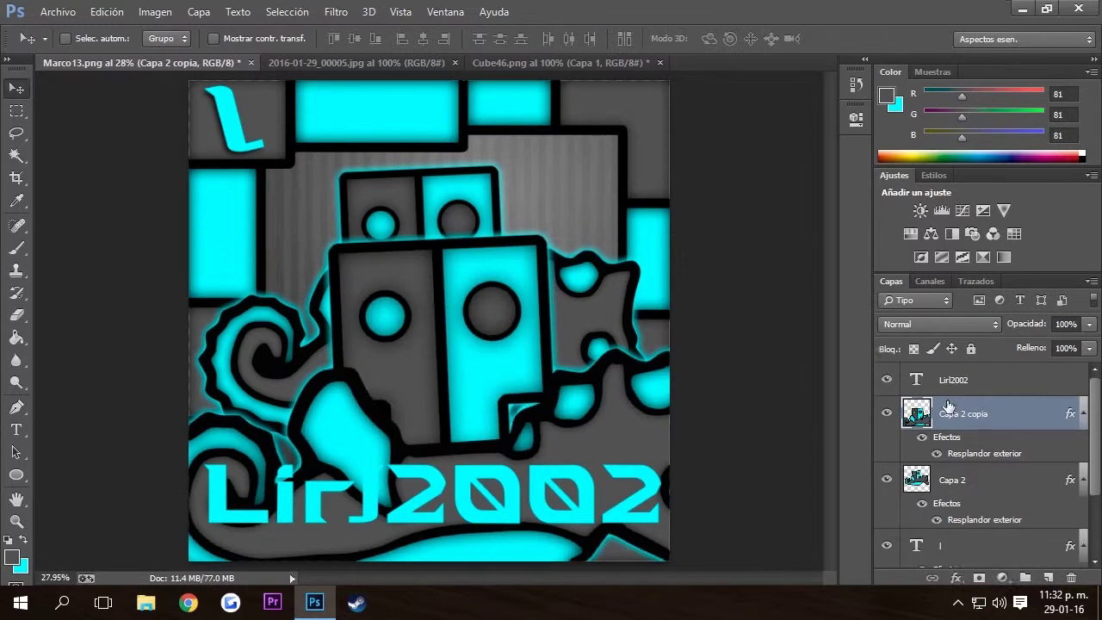
Step: Clip the enlarged ship copy to the Lirl2002 text and shift it to fill the letters
{"action": "left_click_drag", "start_coordinate": [964, 413], "coordinate": [938, 379]}
{"action": "right_click", "coordinate": [938, 384]}
{"action": "key", "text": "Escape"}
{"action": "left_click_drag", "start_coordinate": [603, 362], "coordinate": [632, 412]}
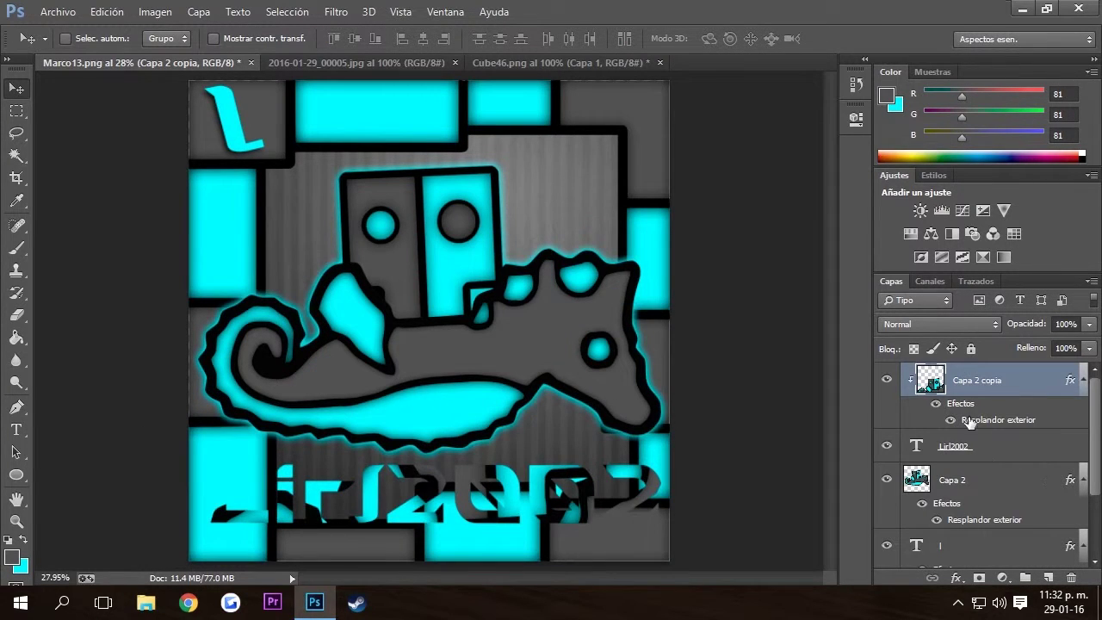
Step: Give the Lirl2002 text a cyan Screen outer glow with 75% opacity and 21 px size
{"action": "right_click", "coordinate": [971, 421]}
{"action": "left_click", "coordinate": [956, 546]}
{"action": "left_click", "coordinate": [612, 390]}
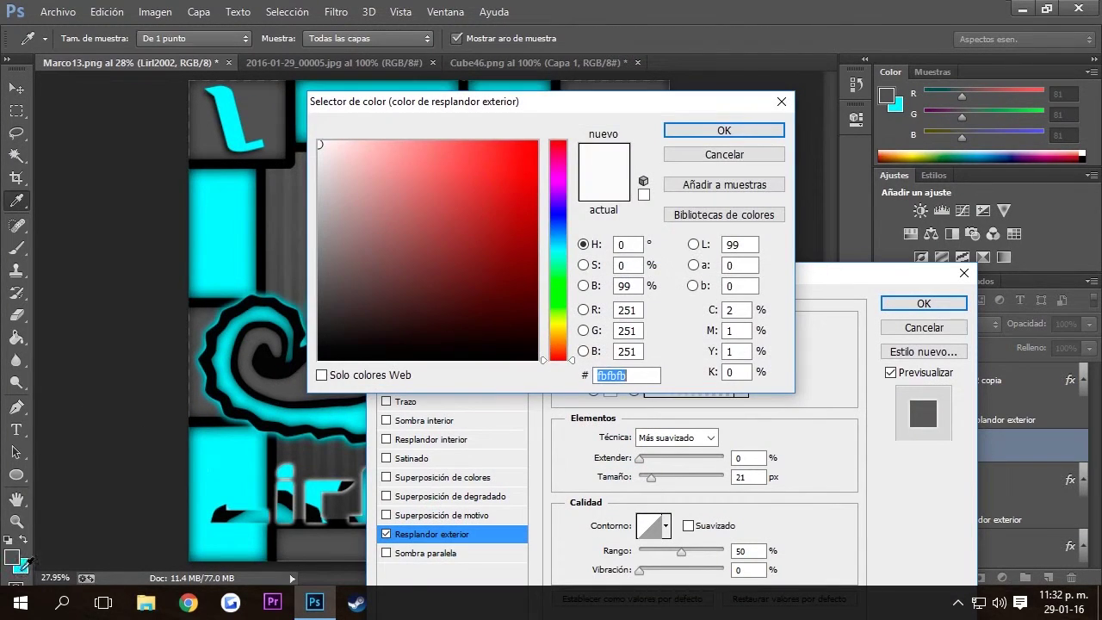
{"action": "left_click", "coordinate": [895, 104]}
{"action": "left_click", "coordinate": [725, 130]}
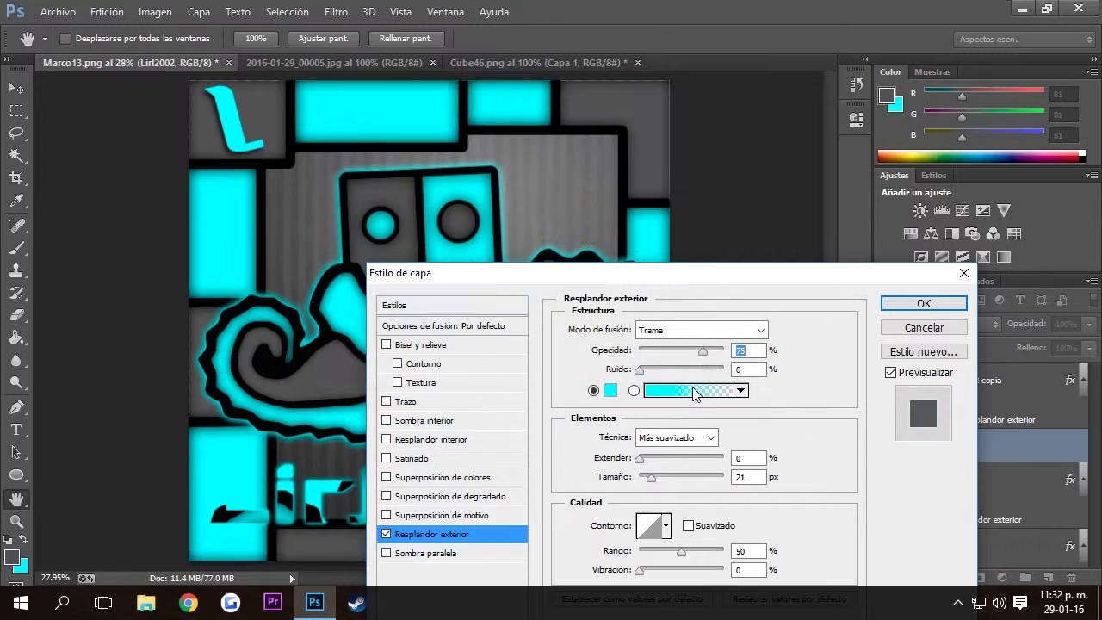
Step: Add a black Multiply inner shadow with 75% opacity and 0 px distance, plus a drop shadow, to the Lirl2002 text
{"action": "left_click", "coordinate": [424, 421]}
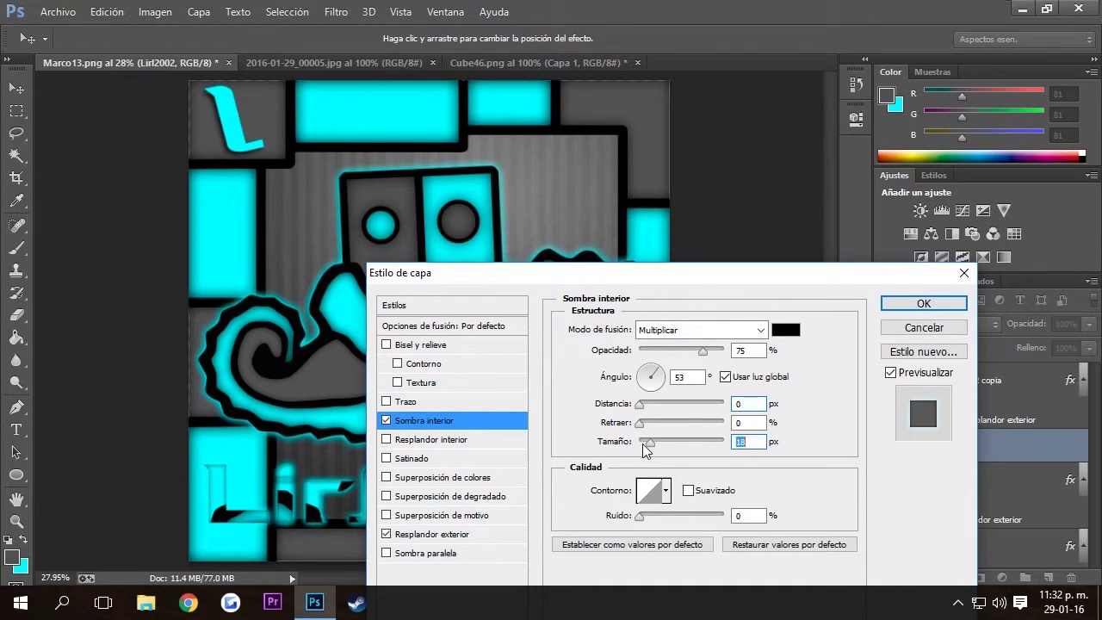
{"action": "left_click", "coordinate": [424, 553]}
{"action": "key", "text": "Return"}
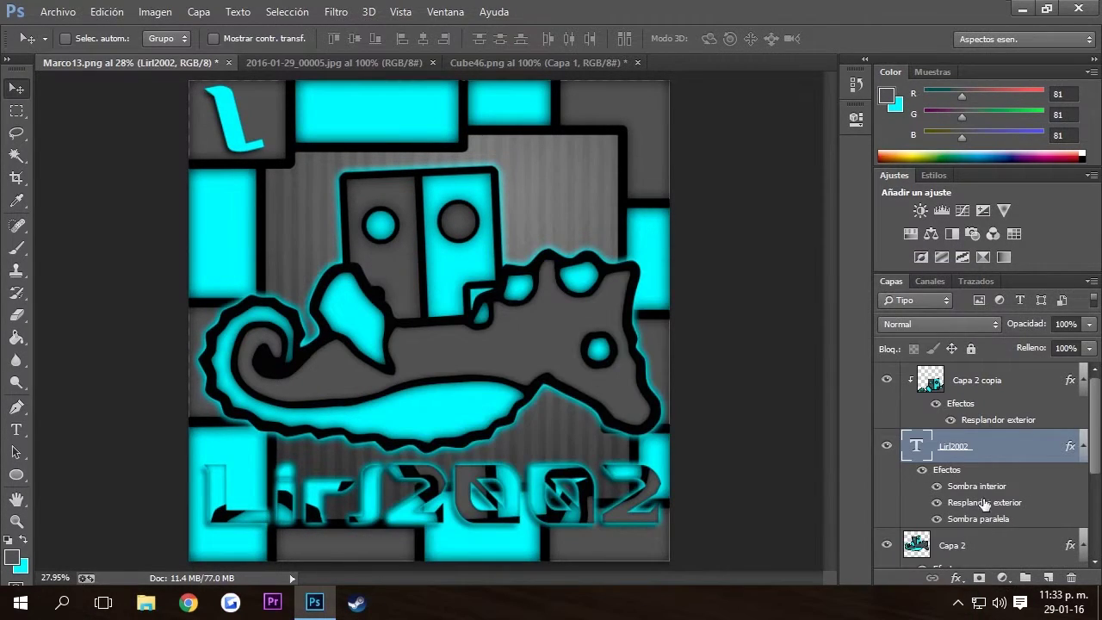
Step: Apply the text's layer effects to the single letter in the upper-left panel and add a drop shadow to the ship layer
{"action": "right_click", "coordinate": [960, 457]}
{"action": "left_click", "coordinate": [585, 557]}
{"action": "scroll", "coordinate": [990, 474], "scroll_direction": "down", "scroll_amount": 3}
{"action": "left_click", "coordinate": [990, 478]}
{"action": "right_click", "coordinate": [960, 479]}
{"action": "left_click", "coordinate": [594, 575]}
{"action": "left_click", "coordinate": [965, 413]}
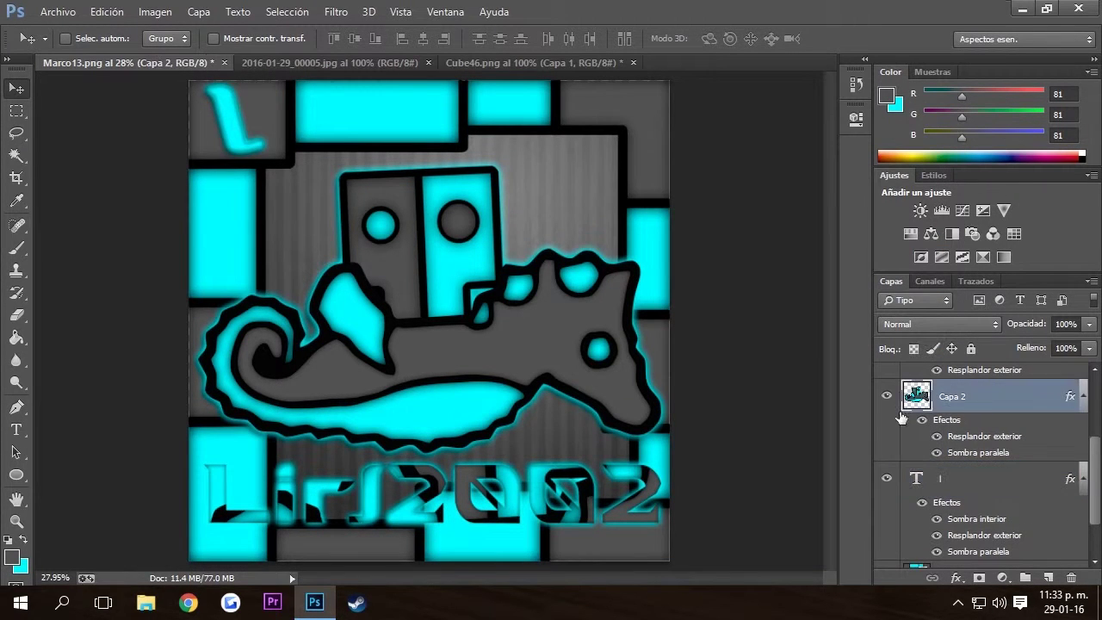
Step: Fill the creature's eye opening with solid cyan on a new layer and round off its outline with the brush
{"action": "key", "text": "w"}
{"action": "scroll", "coordinate": [964, 413], "scroll_direction": "up", "scroll_amount": 1}
{"action": "left_click_drag", "start_coordinate": [598, 345], "coordinate": [615, 365]}
{"action": "left_click", "coordinate": [613, 364]}
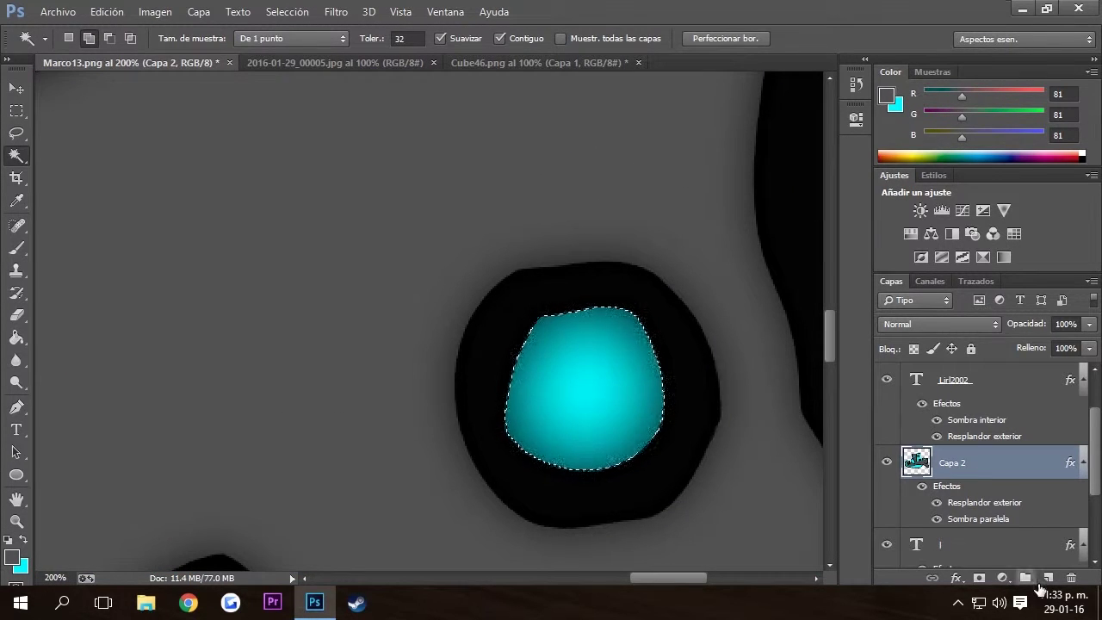
{"action": "left_click", "coordinate": [1048, 578]}
{"action": "key", "text": "x"}
{"action": "key", "text": "b"}
{"action": "key", "text": "alt+BackSpace"}
{"action": "key", "text": "ctrl+d"}
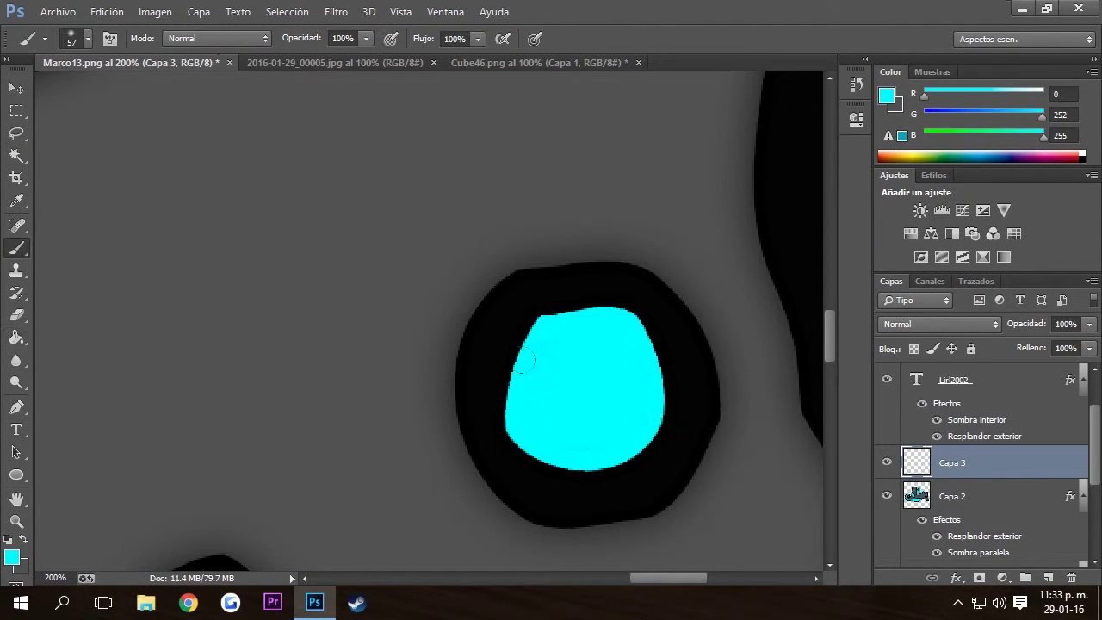
{"action": "right_click", "coordinate": [603, 336]}
{"action": "key", "text": "Return"}
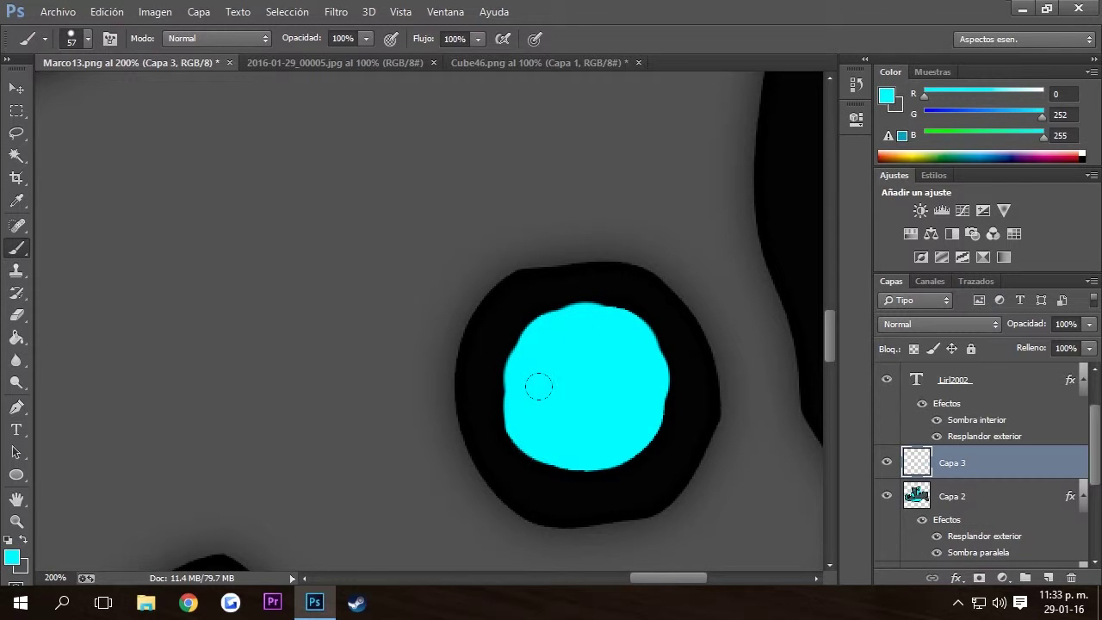
Step: Soften the cyan eye fill with a Gaussian Blur of 7.6 px radius
{"action": "left_click", "coordinate": [336, 12]}
{"action": "mouse_move", "coordinate": [551, 218]}
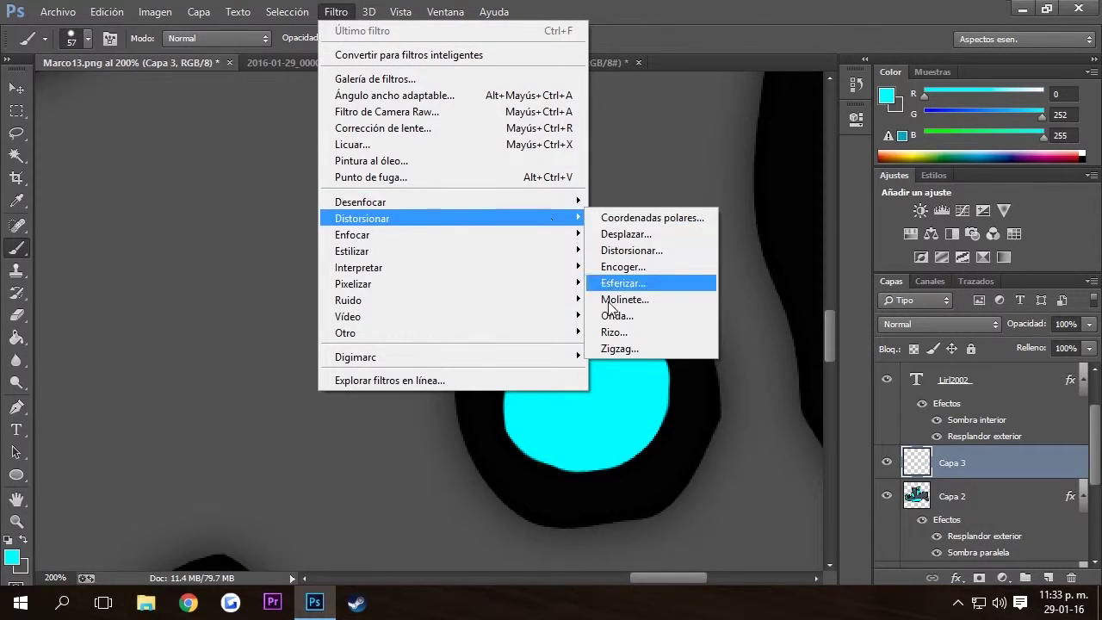
{"action": "mouse_move", "coordinate": [431, 202]}
{"action": "left_click", "coordinate": [664, 375]}
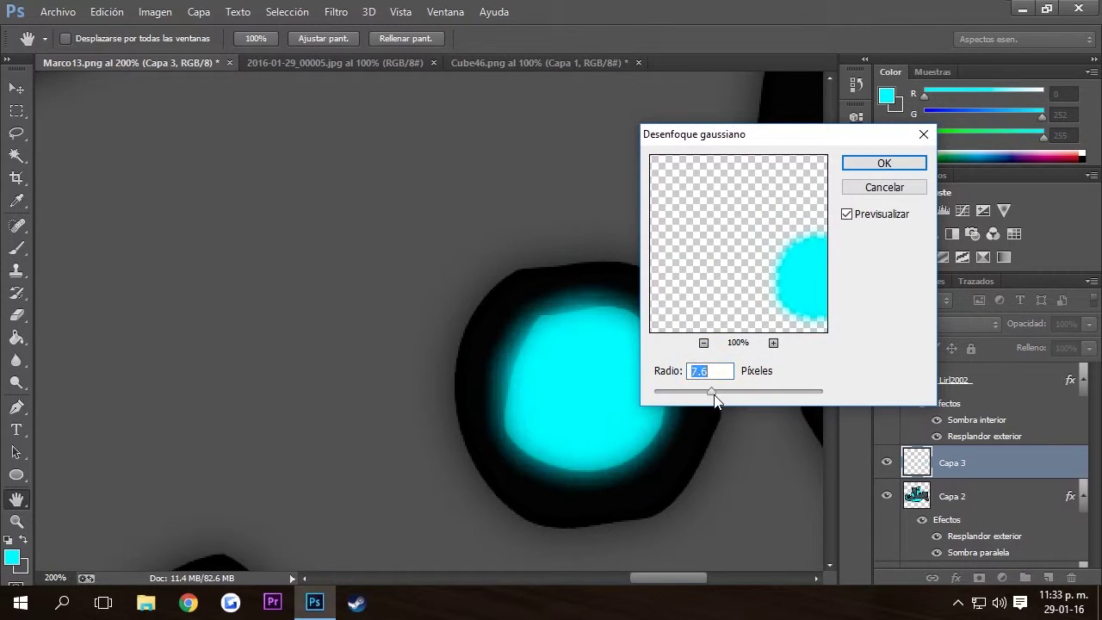
{"action": "key", "text": "Return"}
{"action": "key", "text": "z"}
{"action": "left_click_drag", "start_coordinate": [715, 400], "coordinate": [436, 340]}
Step: Place the 5.png grunge texture from the Textures folder above the ship layer and clip it to the ship
{"action": "left_click", "coordinate": [966, 521]}
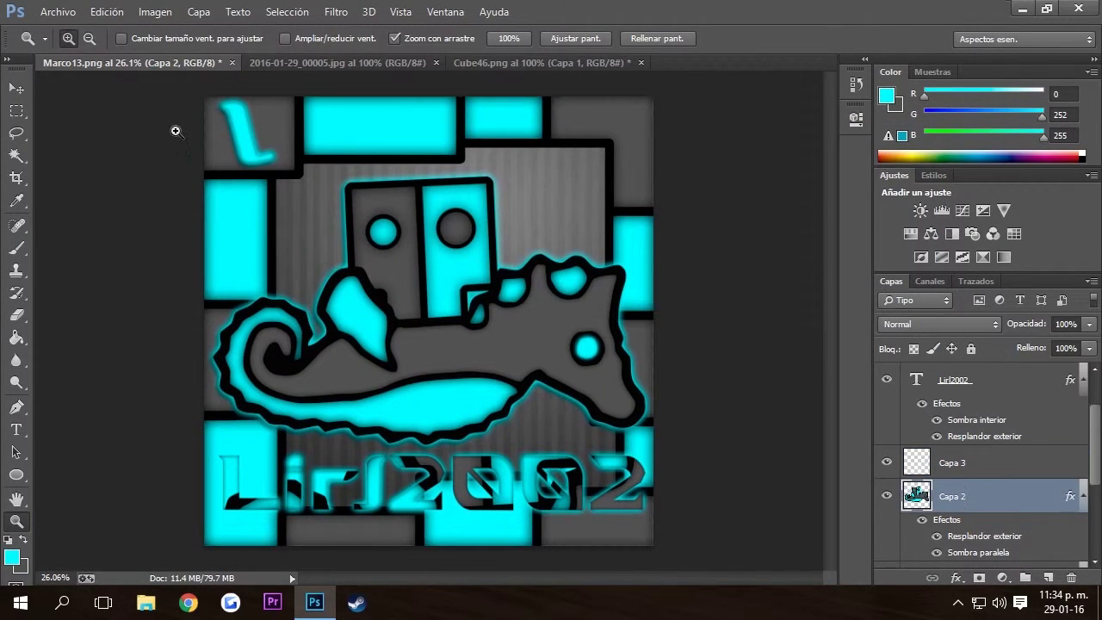
{"action": "left_click", "coordinate": [58, 11]}
{"action": "left_click", "coordinate": [60, 288]}
{"action": "left_click", "coordinate": [153, 42]}
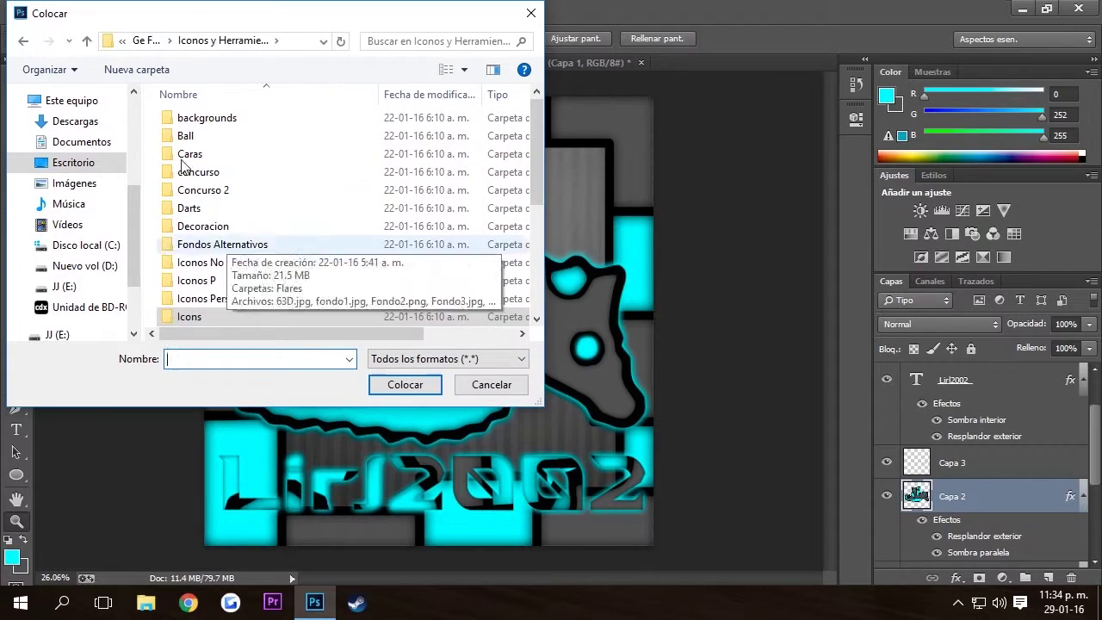
{"action": "double_click", "coordinate": [206, 155]}
{"action": "double_click", "coordinate": [195, 299]}
{"action": "left_click", "coordinate": [288, 218]}
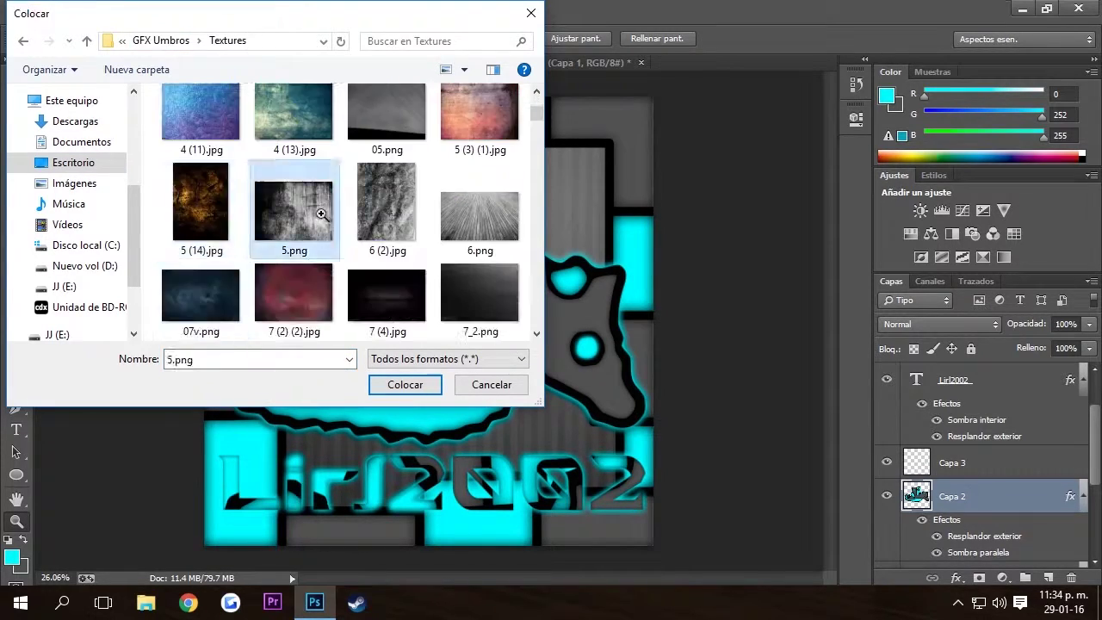
{"action": "double_click", "coordinate": [287, 218]}
{"action": "left_click", "coordinate": [878, 38]}
{"action": "right_click", "coordinate": [950, 497]}
{"action": "left_click", "coordinate": [569, 323]}
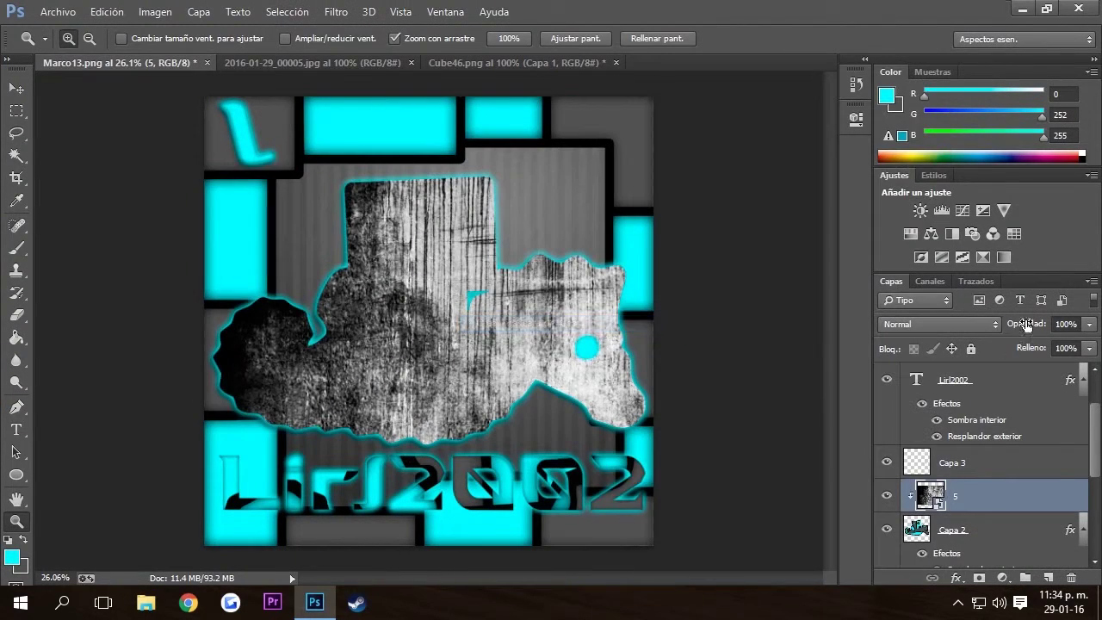
Step: Blend the ship's grunge texture with Soft Light at 46% opacity
{"action": "left_click", "coordinate": [939, 324]}
{"action": "left_click", "coordinate": [896, 336]}
{"action": "key", "text": "Up"}
{"action": "key", "text": "Up"}
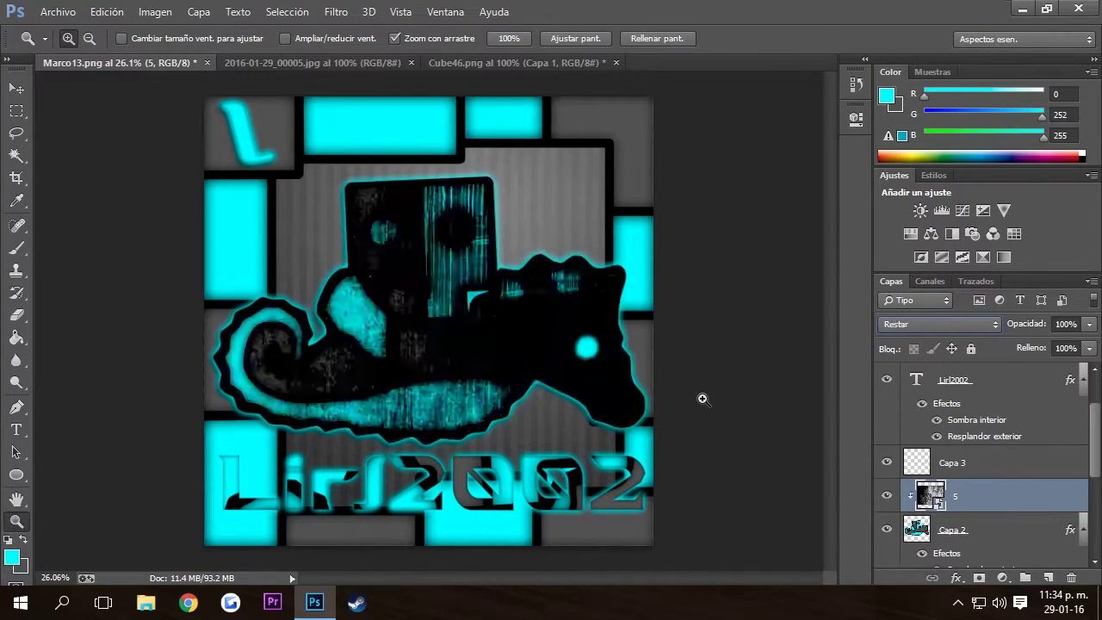
{"action": "key", "text": "Up"}
{"action": "key", "text": "Up"}
{"action": "key", "text": "Up"}
{"action": "key", "text": "Up"}
{"action": "left_click_drag", "start_coordinate": [1088, 332], "coordinate": [1045, 350]}
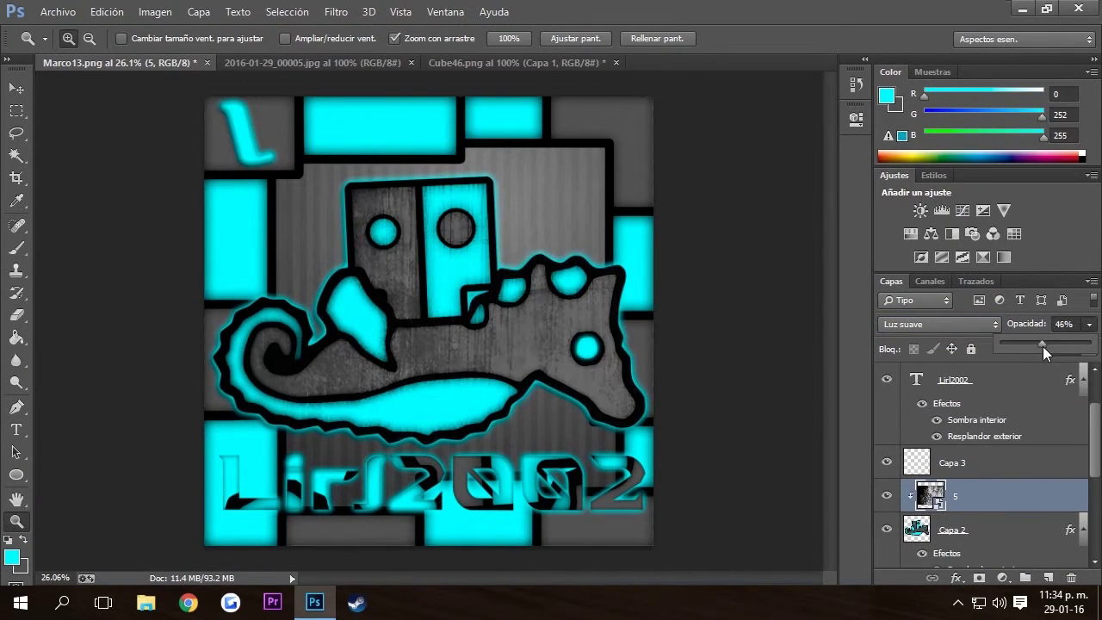
Step: Place the 10_4939 stone texture above the block frame layer and enlarge it to cover the whole canvas
{"action": "scroll", "coordinate": [968, 494], "scroll_direction": "down", "scroll_amount": 3}
{"action": "left_click", "coordinate": [952, 518]}
{"action": "left_click", "coordinate": [57, 11]}
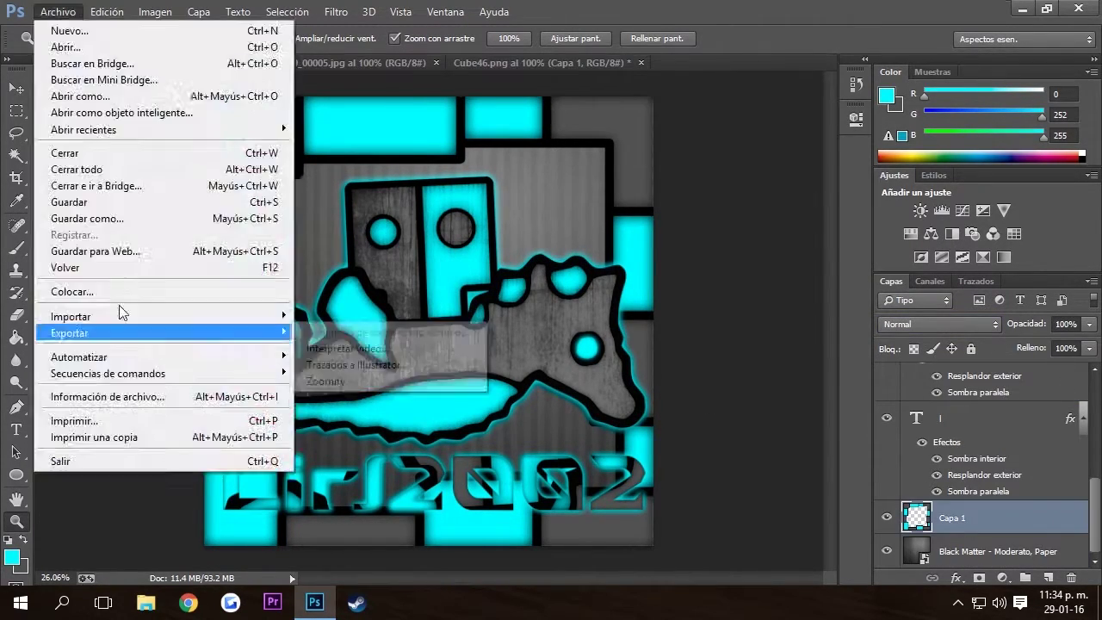
{"action": "left_click", "coordinate": [65, 293]}
{"action": "scroll", "coordinate": [251, 236], "scroll_direction": "down", "scroll_amount": 3}
{"action": "scroll", "coordinate": [252, 235], "scroll_direction": "up", "scroll_amount": 1}
{"action": "double_click", "coordinate": [201, 147]}
{"action": "left_click_drag", "start_coordinate": [454, 345], "coordinate": [355, 214]}
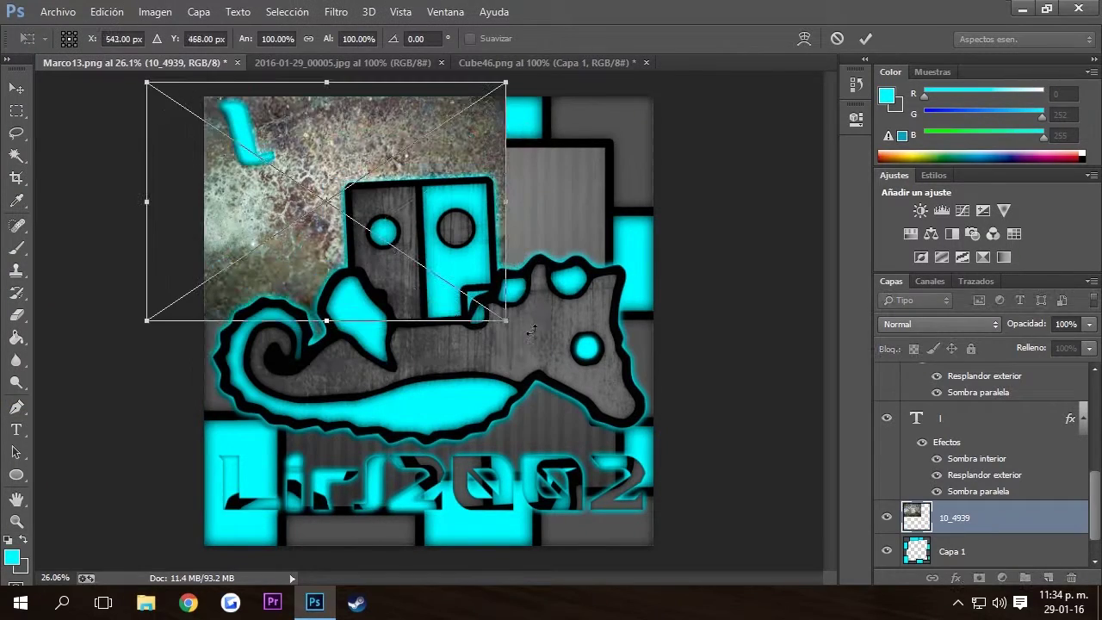
{"action": "left_click_drag", "start_coordinate": [517, 382], "coordinate": [814, 612]}
{"action": "left_click", "coordinate": [864, 39]}
Step: Clip the stone texture to the block frame and blend it with Soft Light at 62% opacity
{"action": "right_click", "coordinate": [965, 517]}
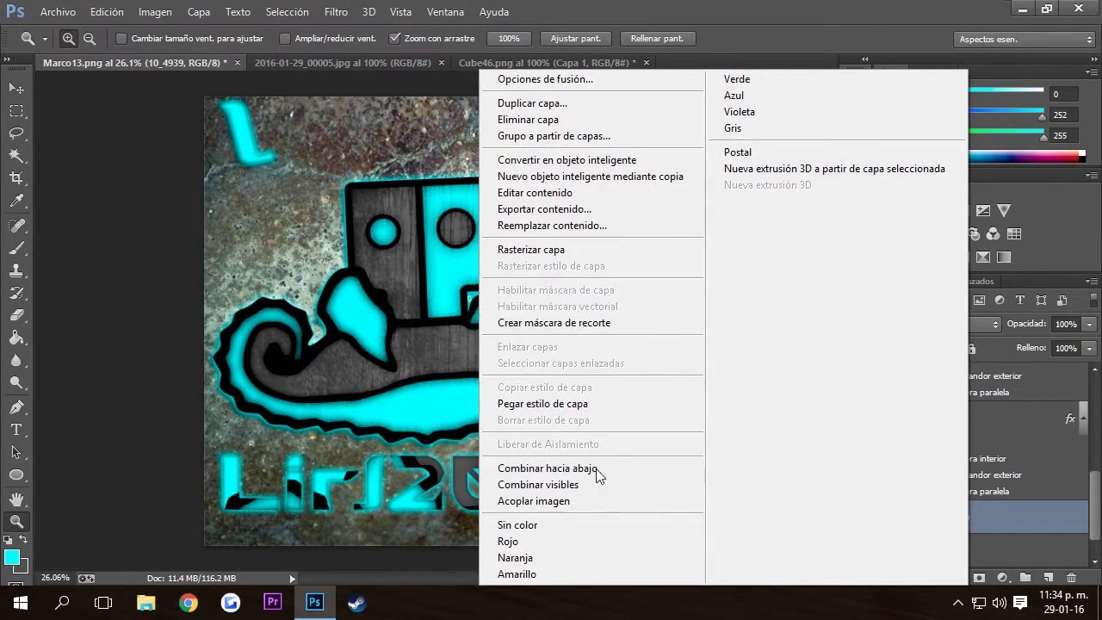
{"action": "left_click", "coordinate": [589, 322]}
{"action": "left_click", "coordinate": [938, 324]}
{"action": "left_click", "coordinate": [930, 258]}
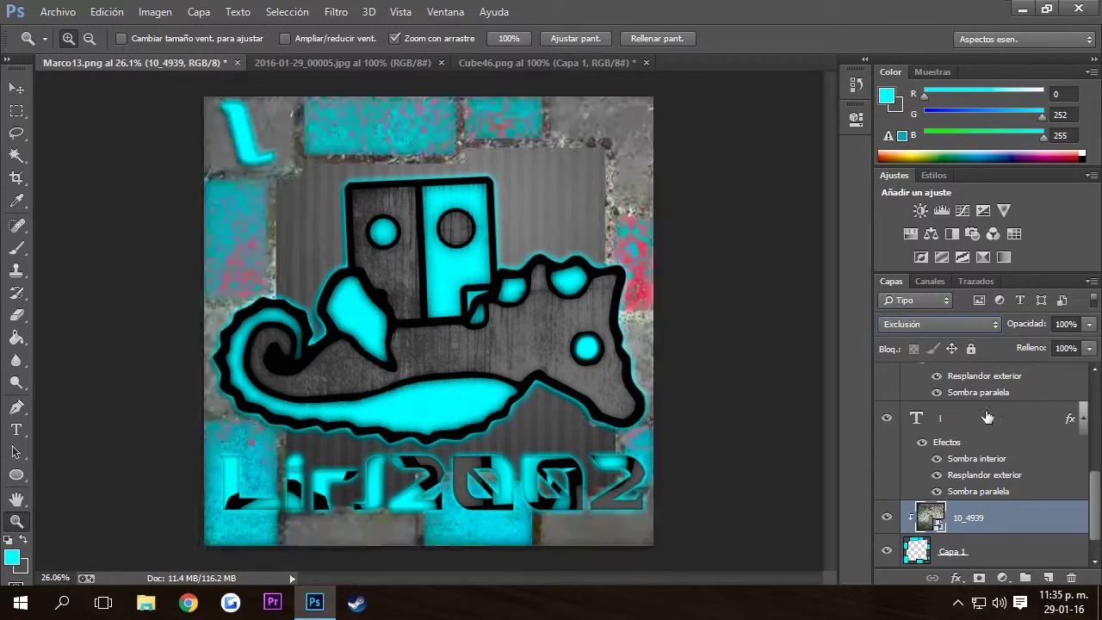
{"action": "key", "text": "Up"}
{"action": "left_click_drag", "start_coordinate": [1059, 347], "coordinate": [1055, 348]}
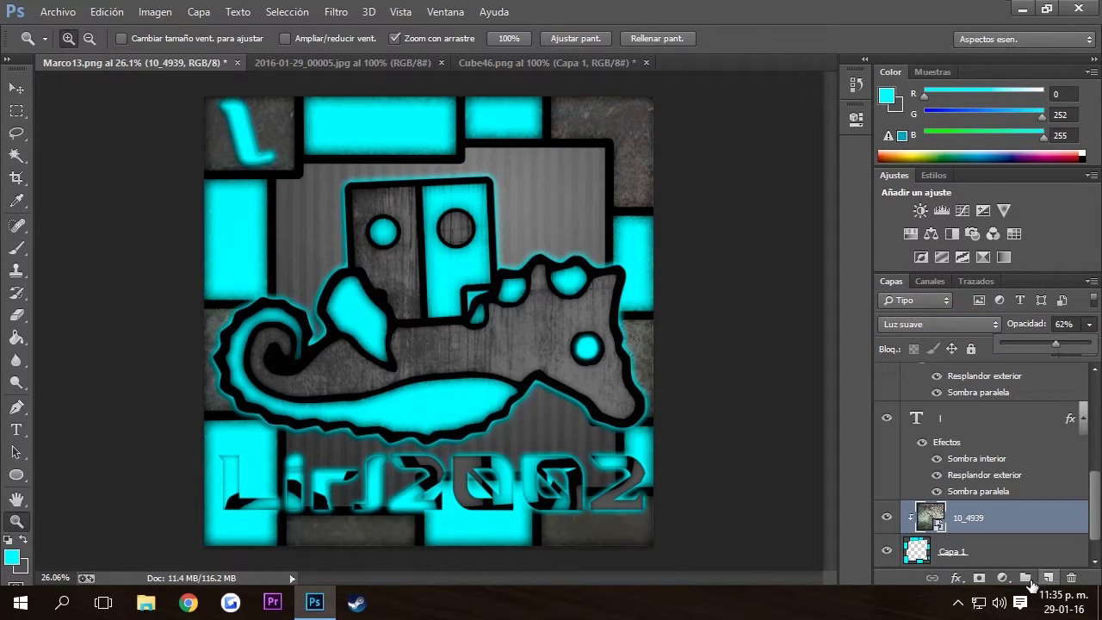
Step: Rasterize the stone texture layer and tint it teal with Hue/Saturation
{"action": "key", "text": "ctrl+u"}
{"action": "left_click", "coordinate": [491, 249]}
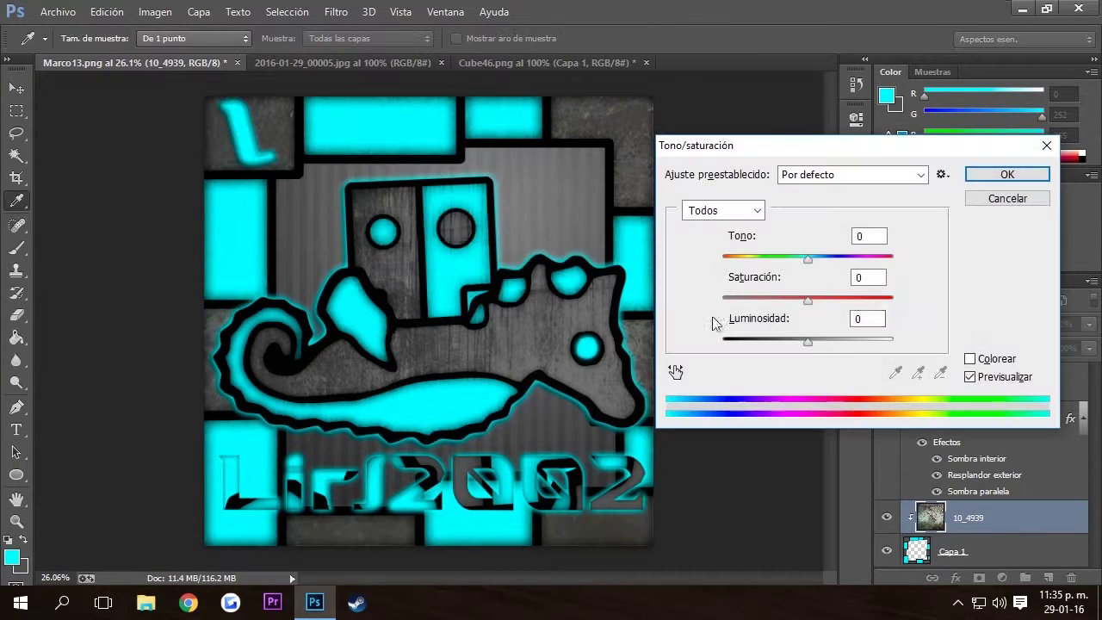
{"action": "left_click", "coordinate": [1018, 200]}
Step: Try different blend modes on the teal stone texture and set it to Darken
{"action": "left_click", "coordinate": [939, 324]}
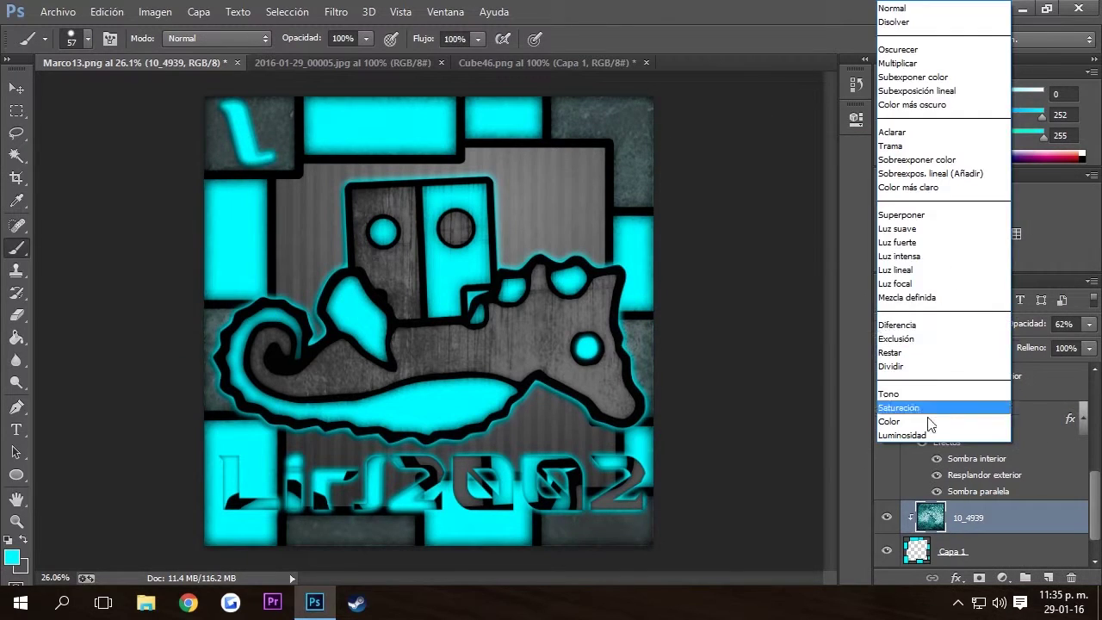
{"action": "left_click", "coordinate": [939, 328]}
{"action": "key", "text": "Up"}
{"action": "key", "text": "Up"}
{"action": "key", "text": "Up"}
{"action": "key", "text": "Up"}
{"action": "key", "text": "Up"}
{"action": "key", "text": "Up"}
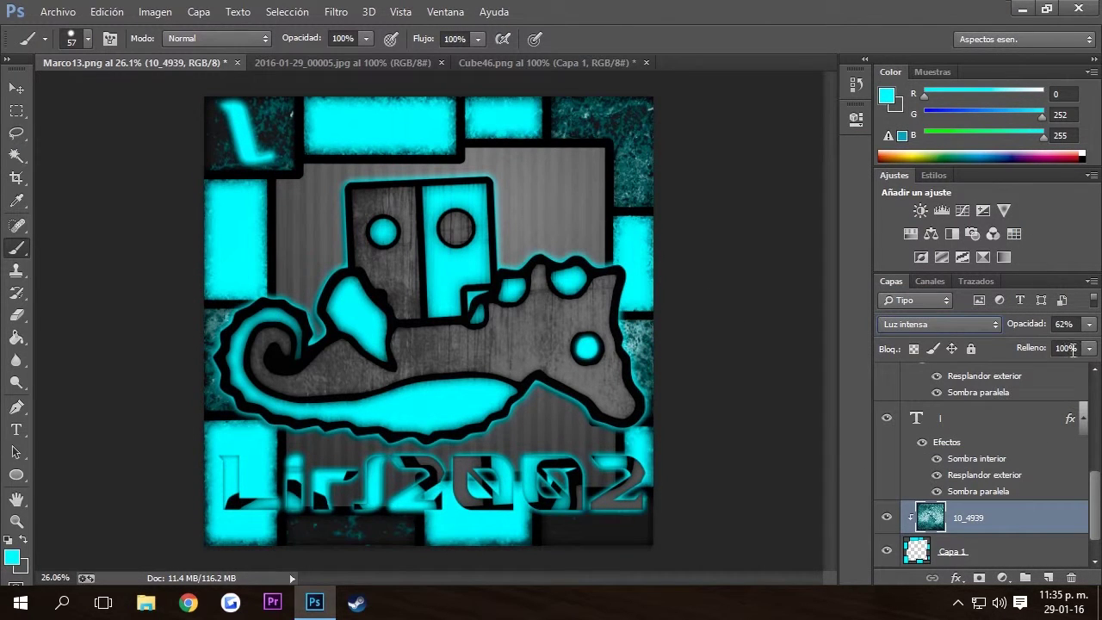
{"action": "key", "text": "Up"}
{"action": "key", "text": "Up"}
{"action": "key", "text": "Up"}
{"action": "key", "text": "Up"}
{"action": "key", "text": "Up"}
{"action": "key", "text": "Up"}
{"action": "key", "text": "Up"}
{"action": "key", "text": "Up"}
{"action": "key", "text": "Up"}
{"action": "key", "text": "Up"}
{"action": "key", "text": "Up"}
{"action": "key", "text": "Up"}
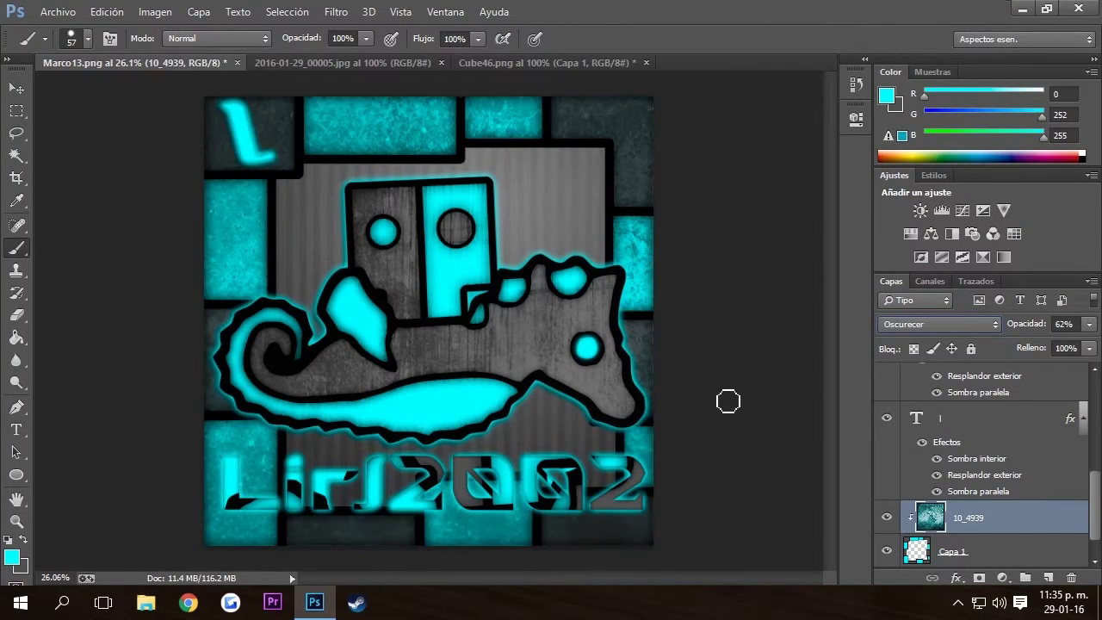
Step: Erase the teal texture from the dark grey frame blocks and copy those blocks to a new layer above the texture
{"action": "key", "text": "alt+bracketleft"}
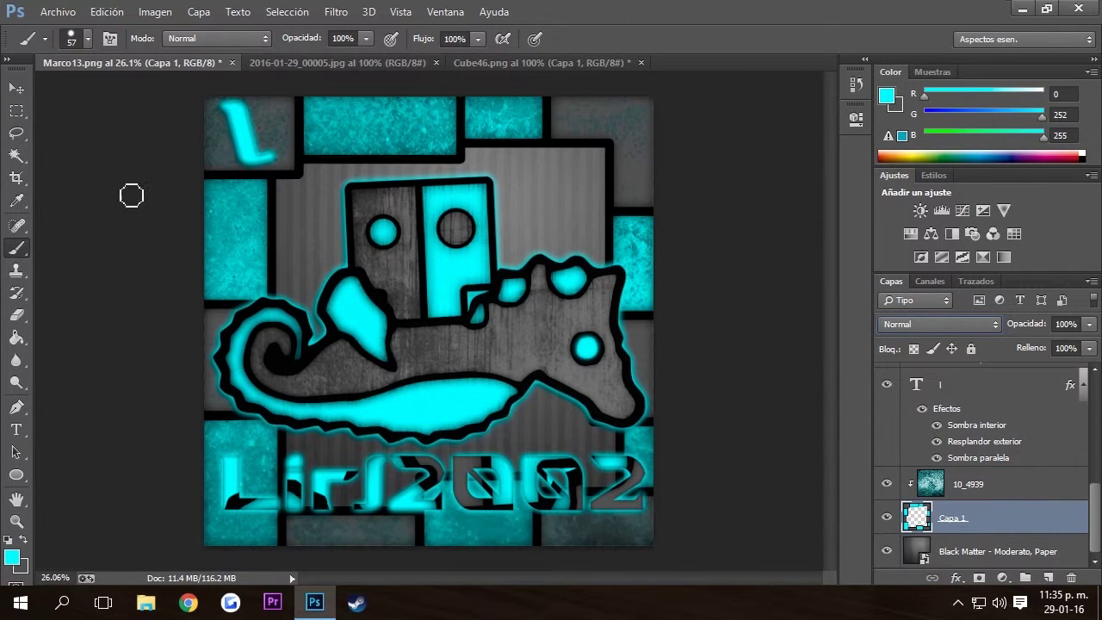
{"action": "key", "text": "w"}
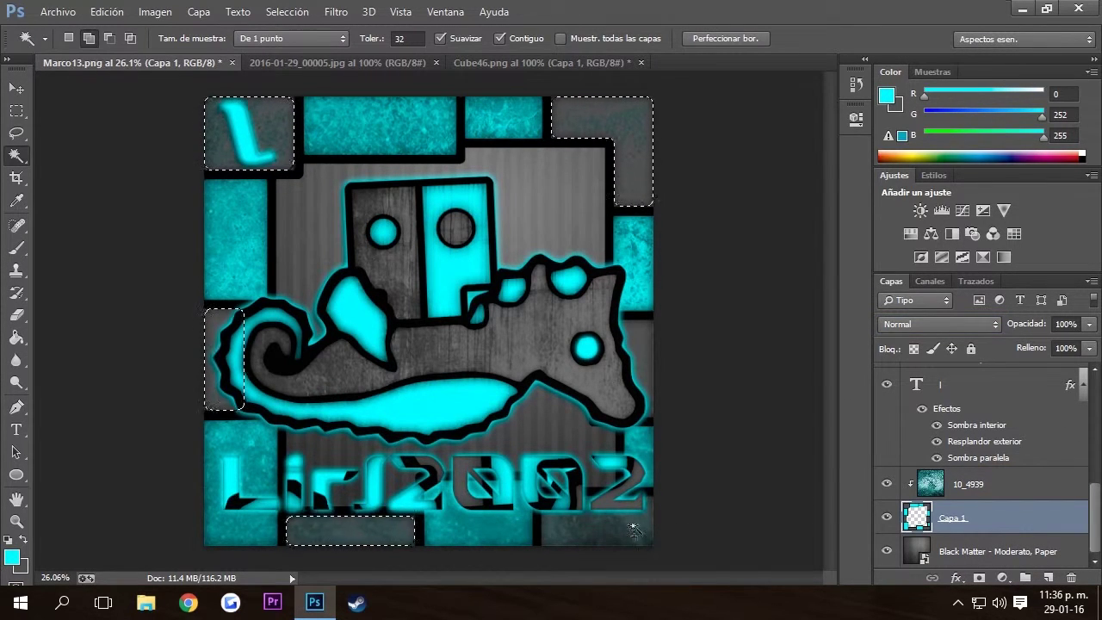
{"action": "left_click", "coordinate": [941, 476]}
{"action": "key", "text": "ctrl+d"}
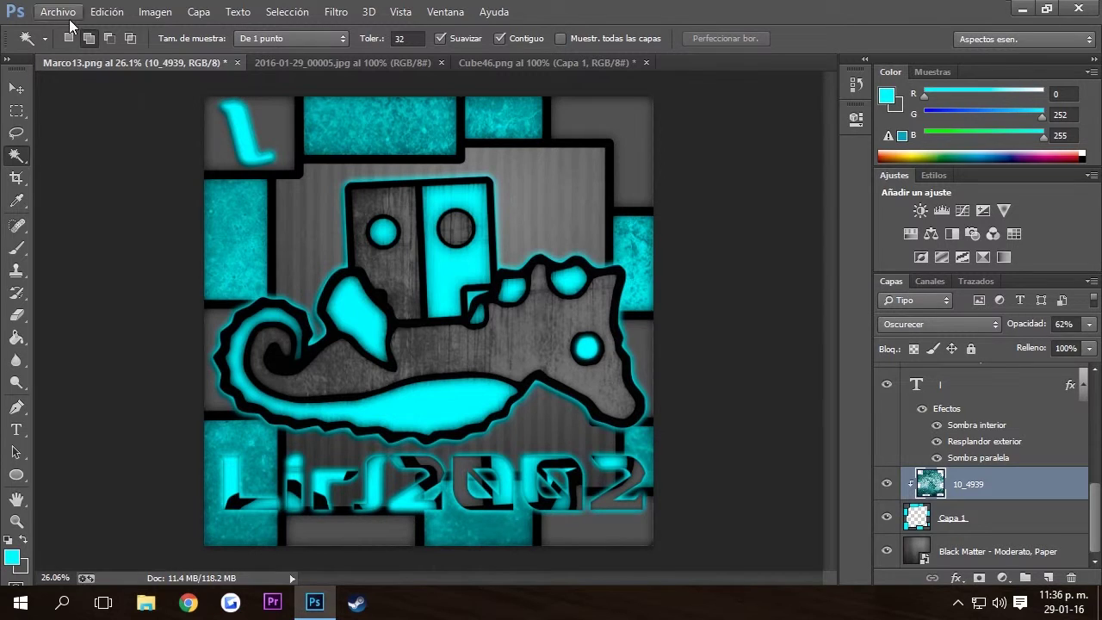
{"action": "left_click", "coordinate": [984, 519]}
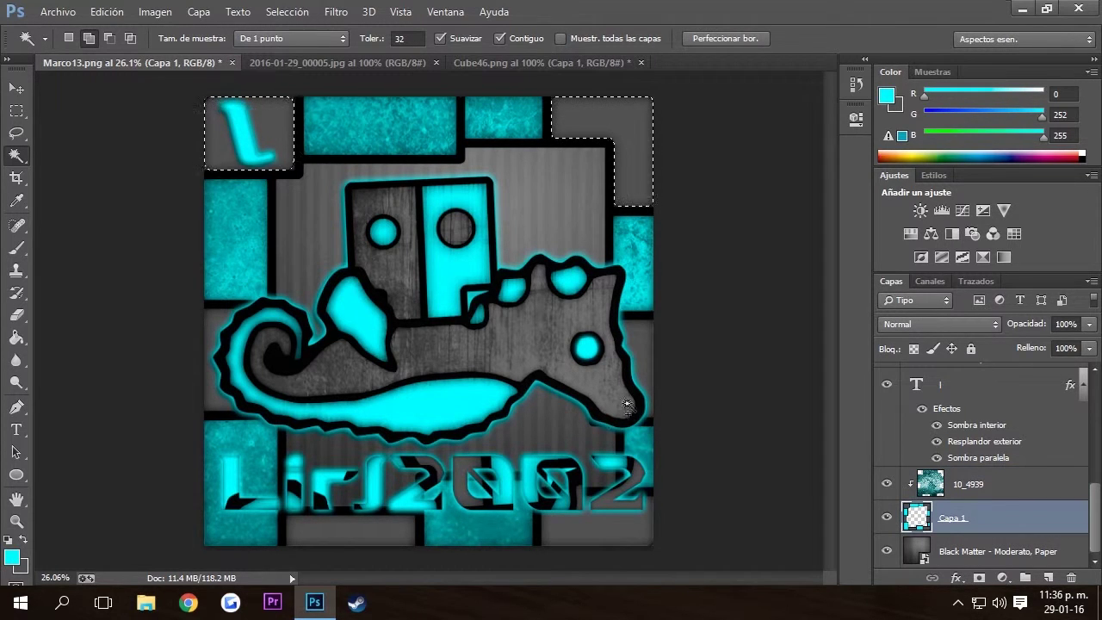
{"action": "key", "text": "ctrl+j"}
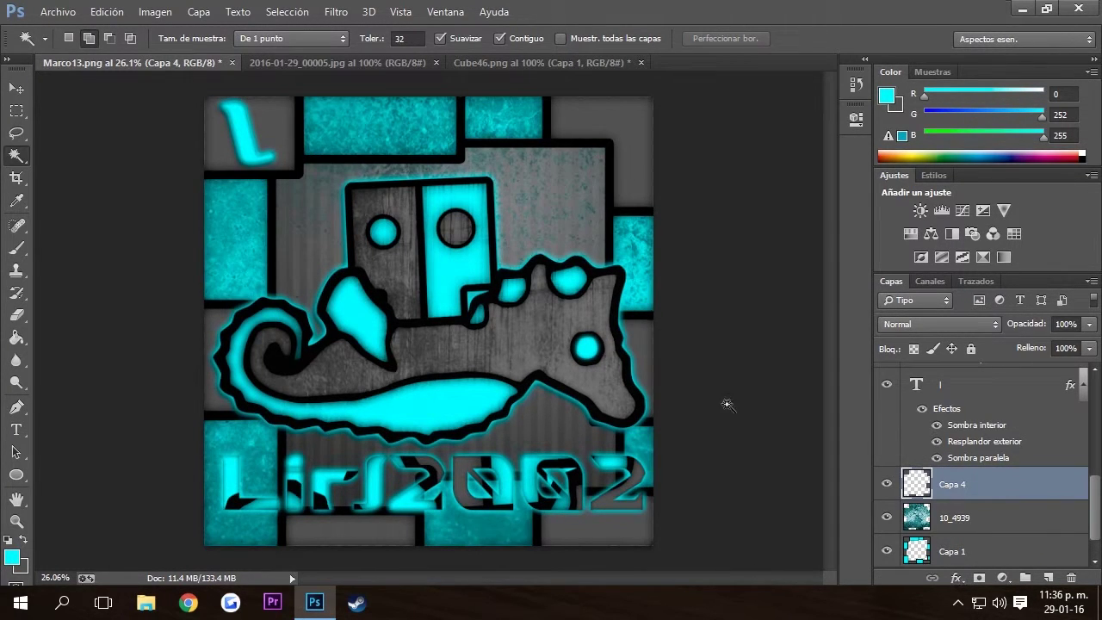
{"action": "left_click", "coordinate": [58, 11]}
{"action": "left_click", "coordinate": [74, 290]}
{"action": "double_click", "coordinate": [402, 181]}
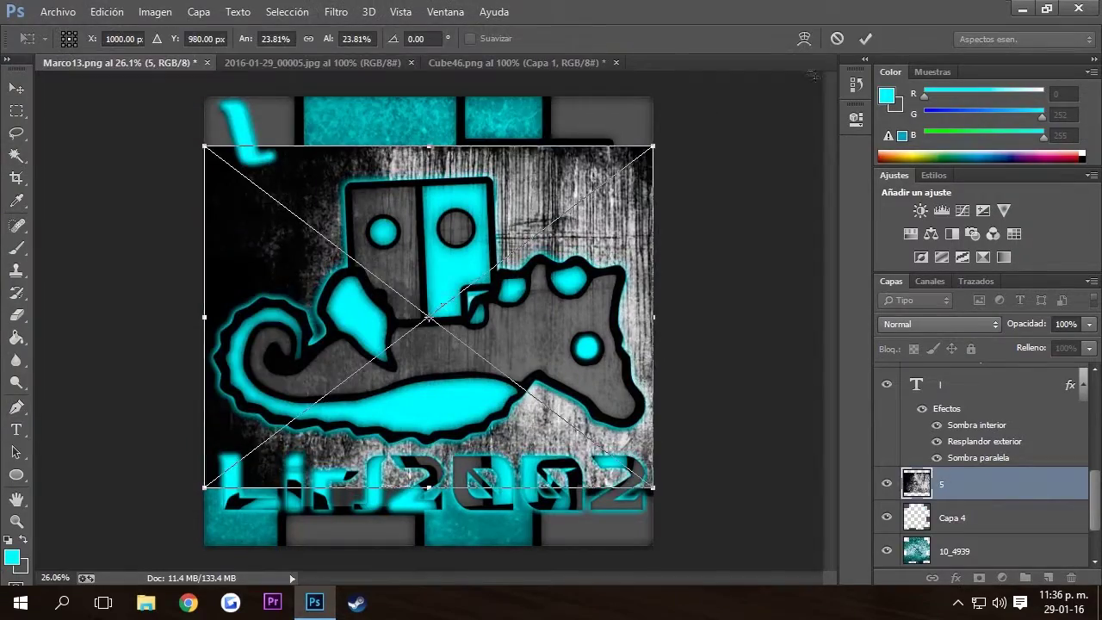
{"action": "key", "text": "Escape"}
Step: Place cracked texture 12 at about 72% scale over the canvas, clipped to the copied grey blocks and blended with Soft Light
{"action": "left_click", "coordinate": [58, 12]}
{"action": "left_click", "coordinate": [75, 291]}
{"action": "scroll", "coordinate": [388, 242], "scroll_direction": "down", "scroll_amount": 3}
{"action": "scroll", "coordinate": [309, 242], "scroll_direction": "down", "scroll_amount": 1}
{"action": "double_click", "coordinate": [479, 142]}
{"action": "left_click_drag", "start_coordinate": [349, 211], "coordinate": [782, 502]}
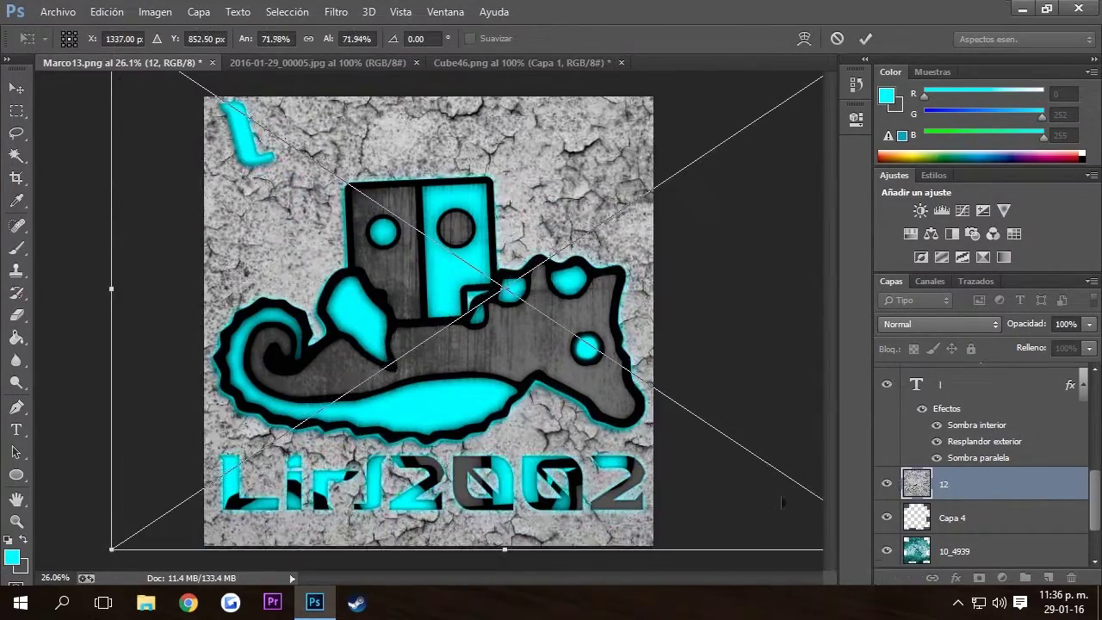
{"action": "left_click", "coordinate": [866, 38]}
{"action": "right_click", "coordinate": [962, 484]}
{"action": "left_click", "coordinate": [551, 319]}
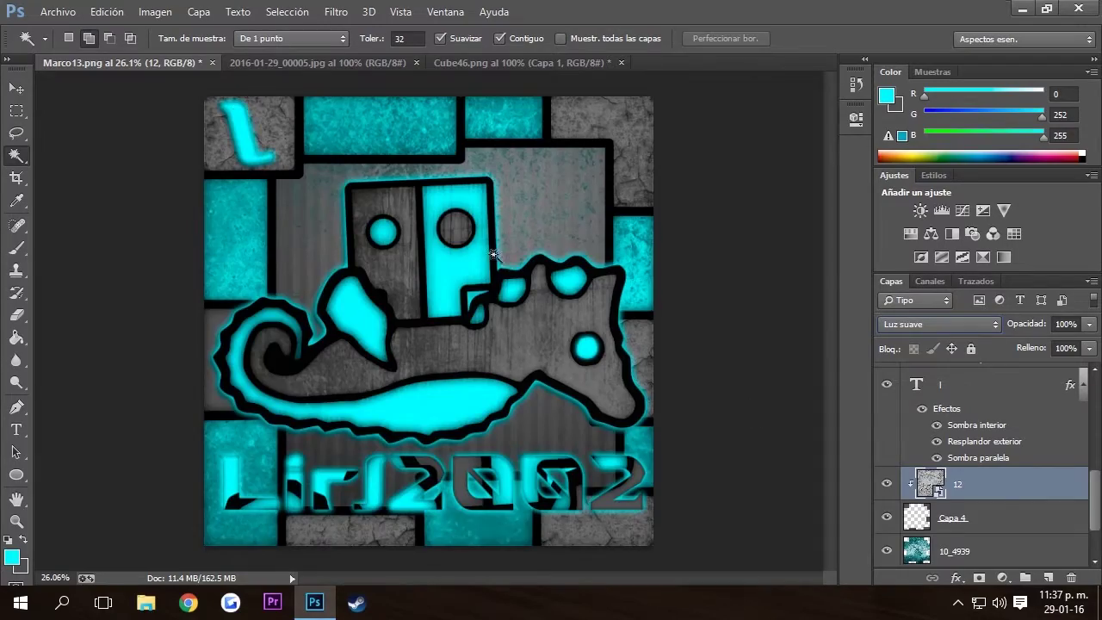
Step: Remove the teal texture from the area inside the block frame and merge the frame with its texture layers
{"action": "key", "text": "alt+bracketleft"}
{"action": "key", "text": "alt+bracketleft"}
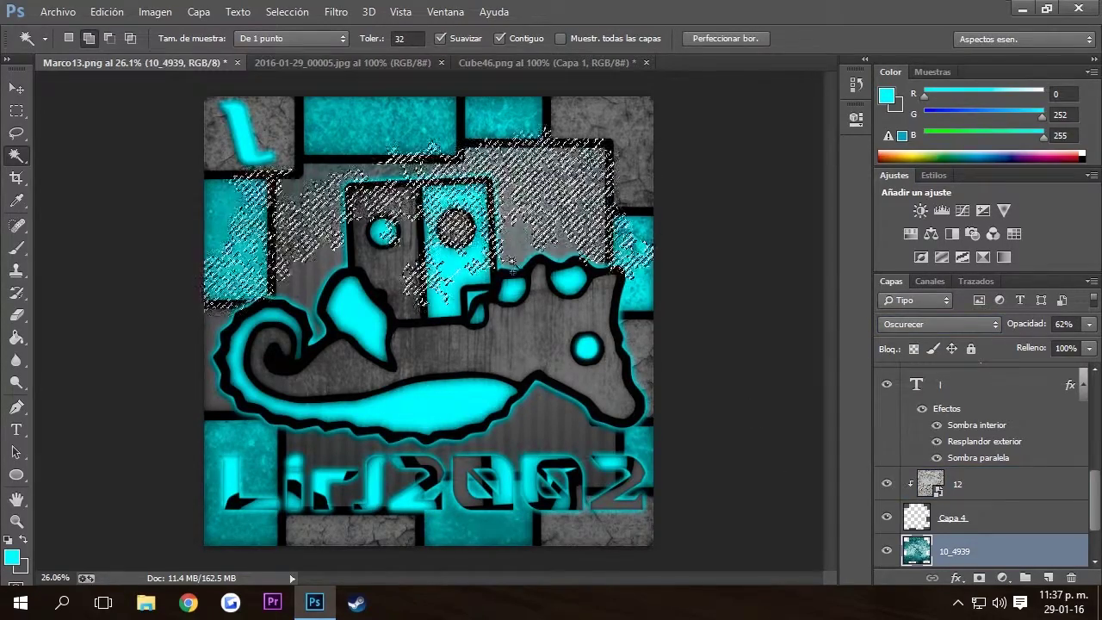
{"action": "key", "text": "ctrl+d"}
{"action": "scroll", "coordinate": [948, 483], "scroll_direction": "down", "scroll_amount": 2}
{"action": "left_click", "coordinate": [917, 516]}
{"action": "left_click", "coordinate": [917, 517], "text": "ctrl"}
{"action": "left_click", "coordinate": [940, 485]}
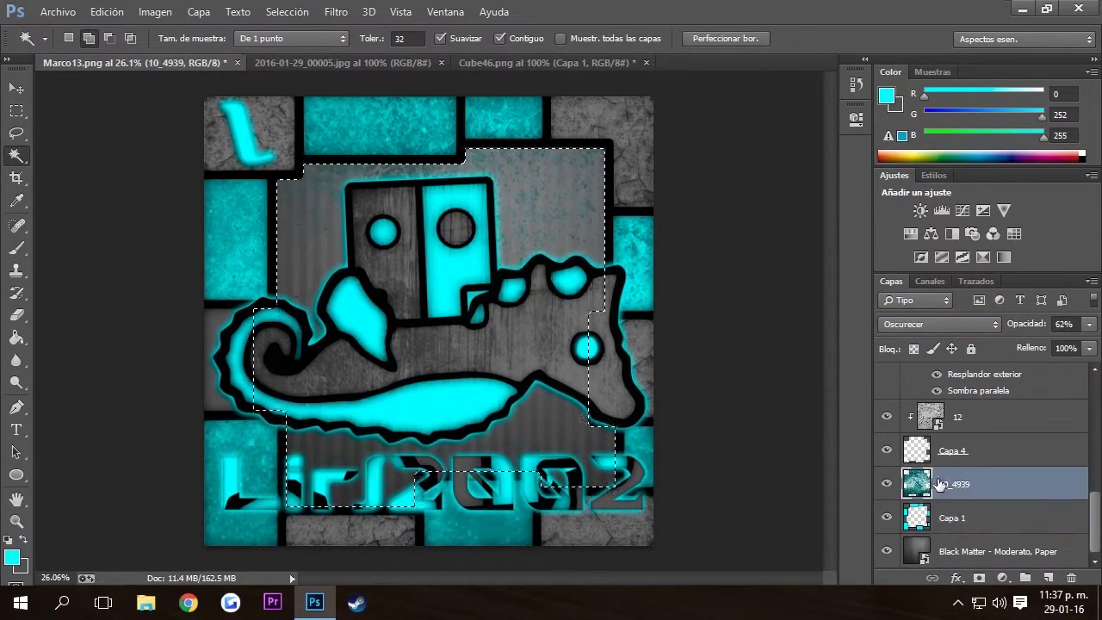
{"action": "key", "text": "ctrl+d"}
{"action": "key", "text": "ctrl+e"}
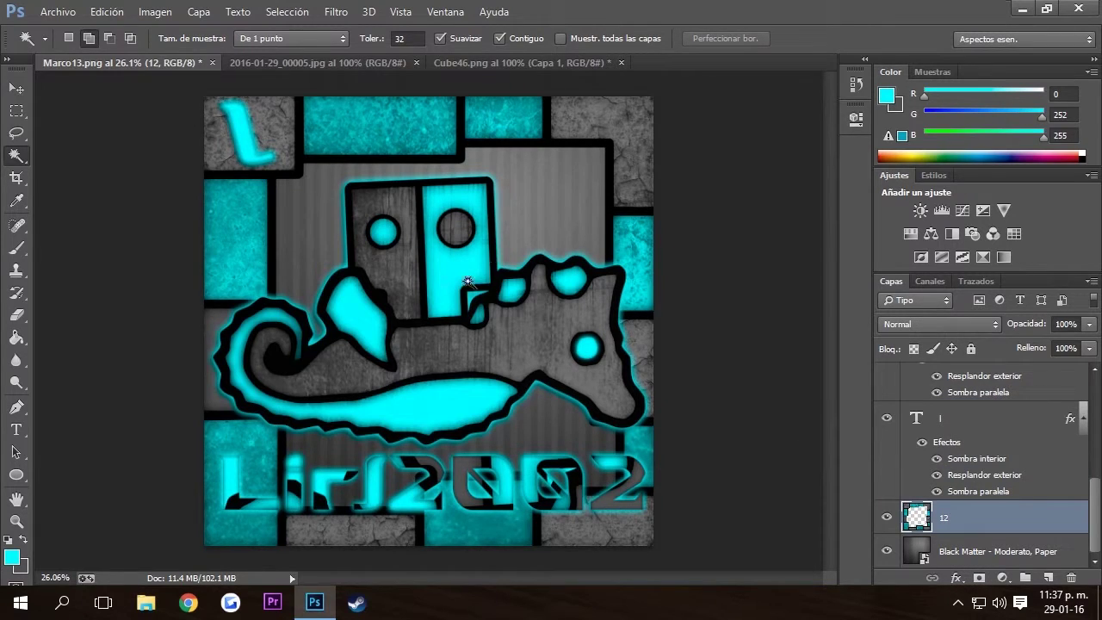
Step: Place the spiked round shape 9 at its default size in the centre, directly above the merged frame layer
{"action": "left_click", "coordinate": [57, 11]}
{"action": "left_click", "coordinate": [75, 290]}
{"action": "left_click", "coordinate": [185, 40]}
{"action": "left_click", "coordinate": [197, 41]}
{"action": "left_click", "coordinate": [210, 207]}
{"action": "scroll", "coordinate": [233, 224], "scroll_direction": "down", "scroll_amount": 3}
{"action": "double_click", "coordinate": [259, 246]}
{"action": "double_click", "coordinate": [259, 228]}
{"action": "double_click", "coordinate": [496, 183]}
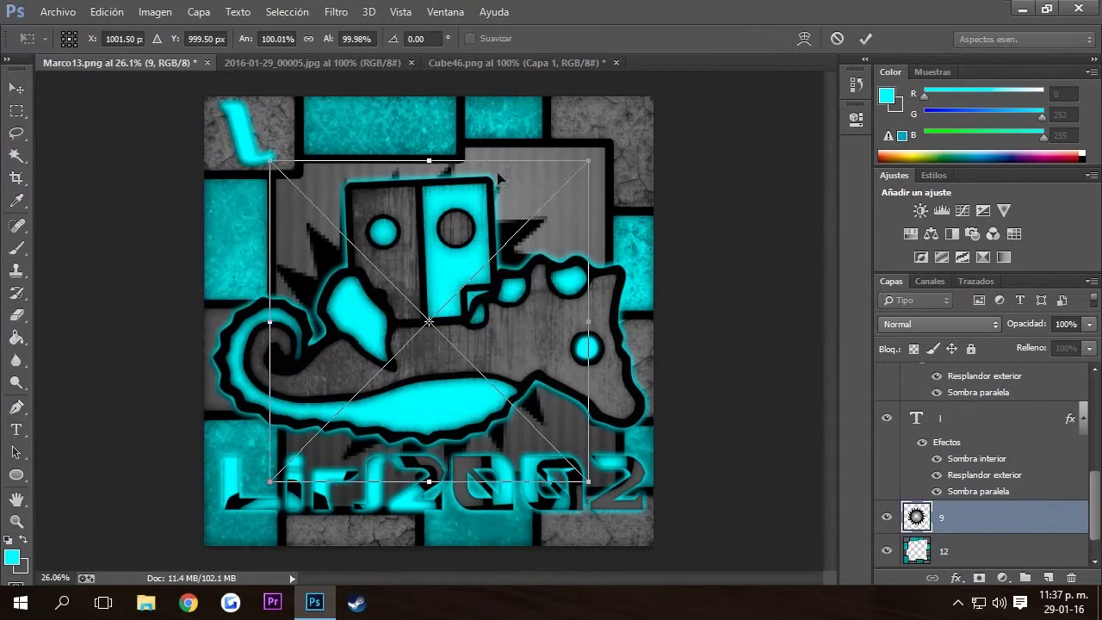
{"action": "left_click", "coordinate": [866, 37]}
Step: Place a gear image in the centre, raise its layer above the ship and text, and copy the gear to a new layer
{"action": "left_click", "coordinate": [62, 11]}
{"action": "left_click", "coordinate": [143, 291]}
{"action": "scroll", "coordinate": [398, 211], "scroll_direction": "down", "scroll_amount": 3}
{"action": "double_click", "coordinate": [467, 124]}
{"action": "key", "text": "Return"}
{"action": "left_click_drag", "start_coordinate": [925, 517], "coordinate": [947, 366]}
{"action": "key", "text": "ctrl+j"}
Step: Give the copied gear layer a 525252 colour overlay and an inner shadow with 21 px distance and 21 px size
{"action": "left_click", "coordinate": [956, 578]}
{"action": "left_click", "coordinate": [991, 559]}
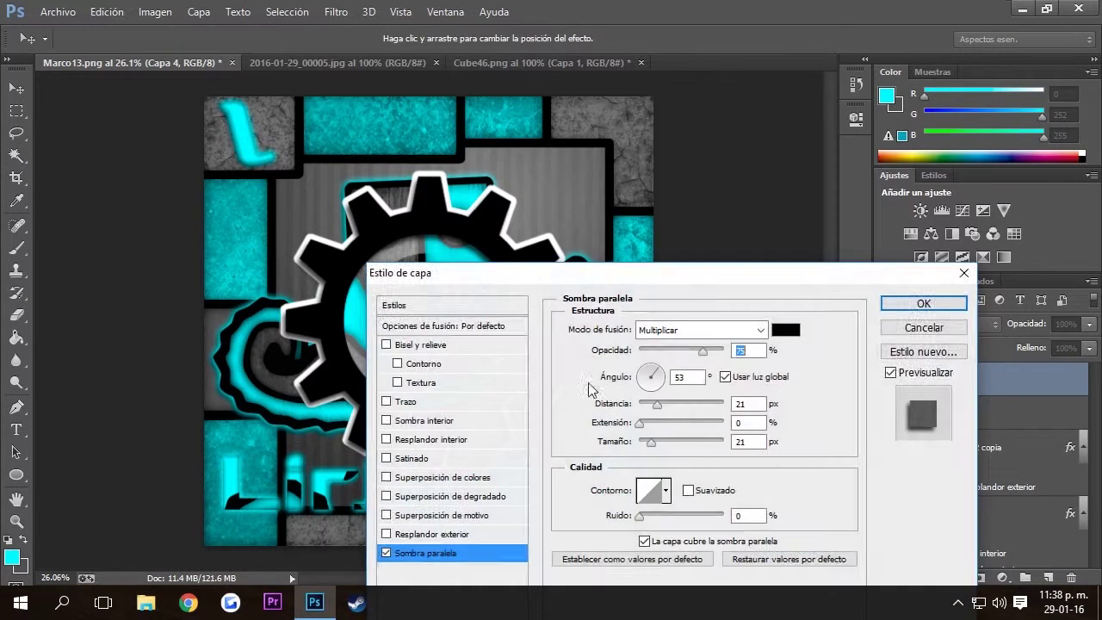
{"action": "left_click", "coordinate": [488, 386]}
{"action": "left_click", "coordinate": [581, 310]}
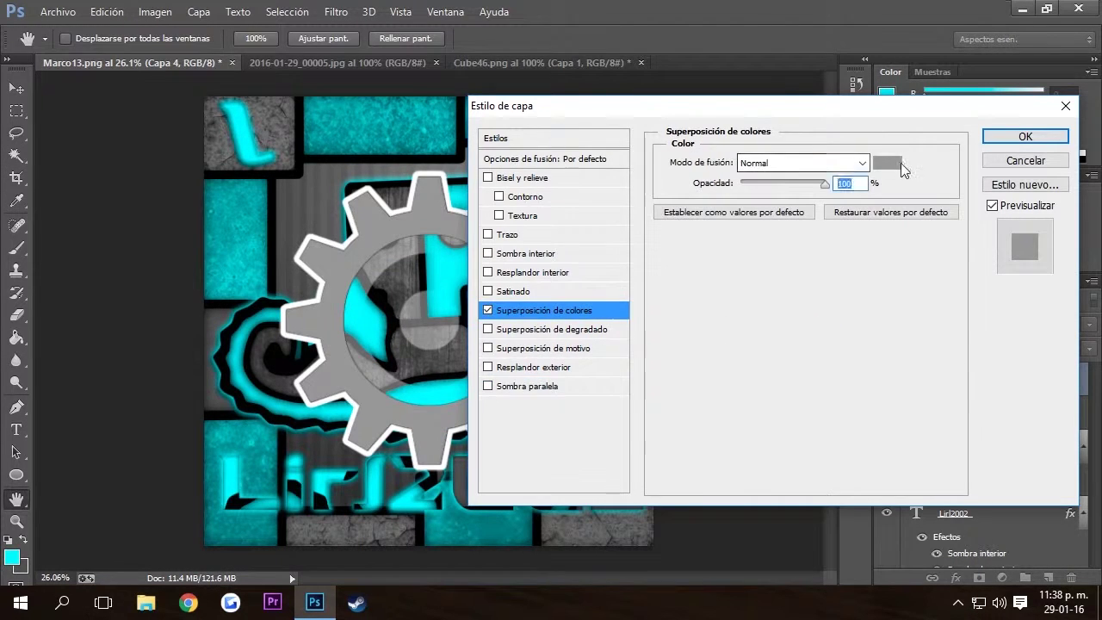
{"action": "left_click", "coordinate": [888, 163]}
{"action": "type", "text": "525252"}
{"action": "left_click", "coordinate": [696, 126]}
{"action": "left_click", "coordinate": [526, 253]}
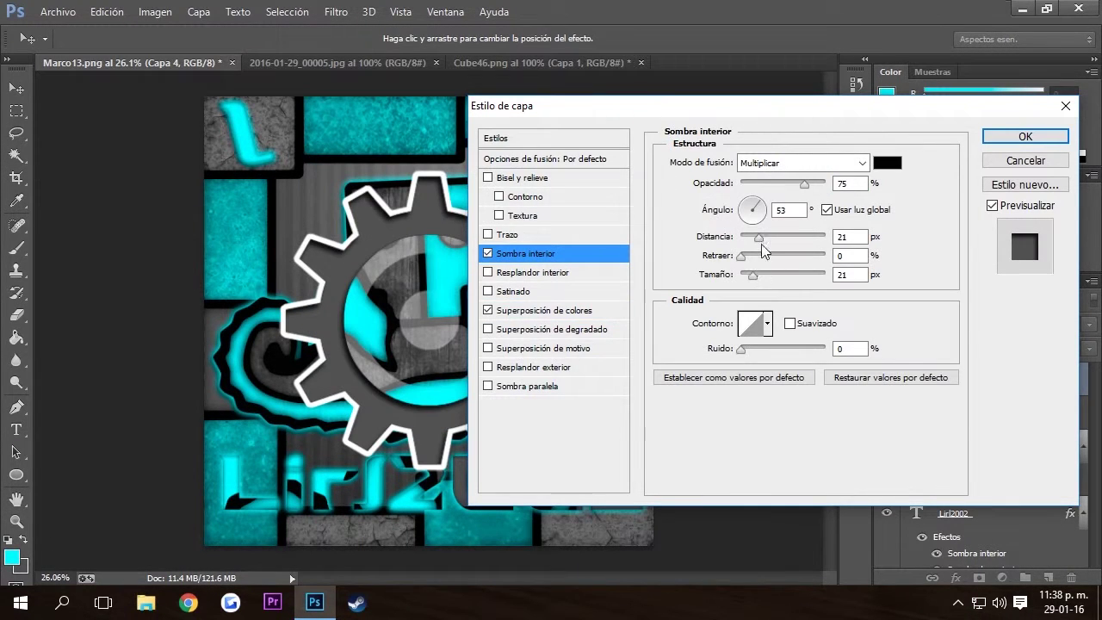
{"action": "left_click", "coordinate": [999, 138]}
Step: Copy the gear's white outline to a new layer and give it a cyan colour overlay and a bevel with a two-peaked gloss contour
{"action": "left_click", "coordinate": [570, 317], "text": "ctrl"}
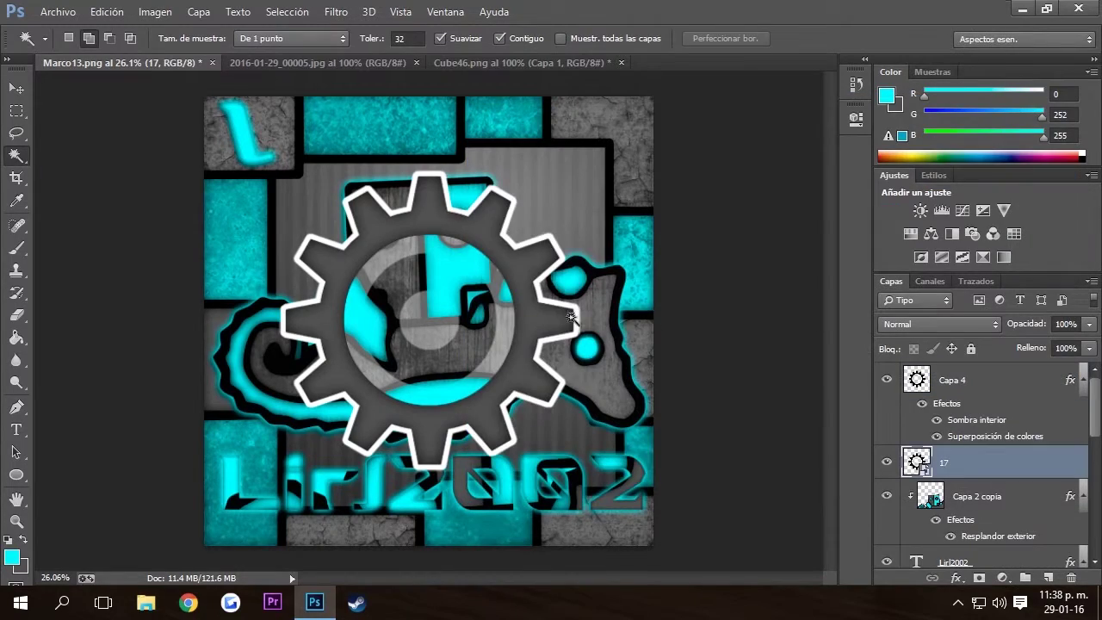
{"action": "key", "text": "ctrl+j"}
{"action": "double_click", "coordinate": [1016, 460]}
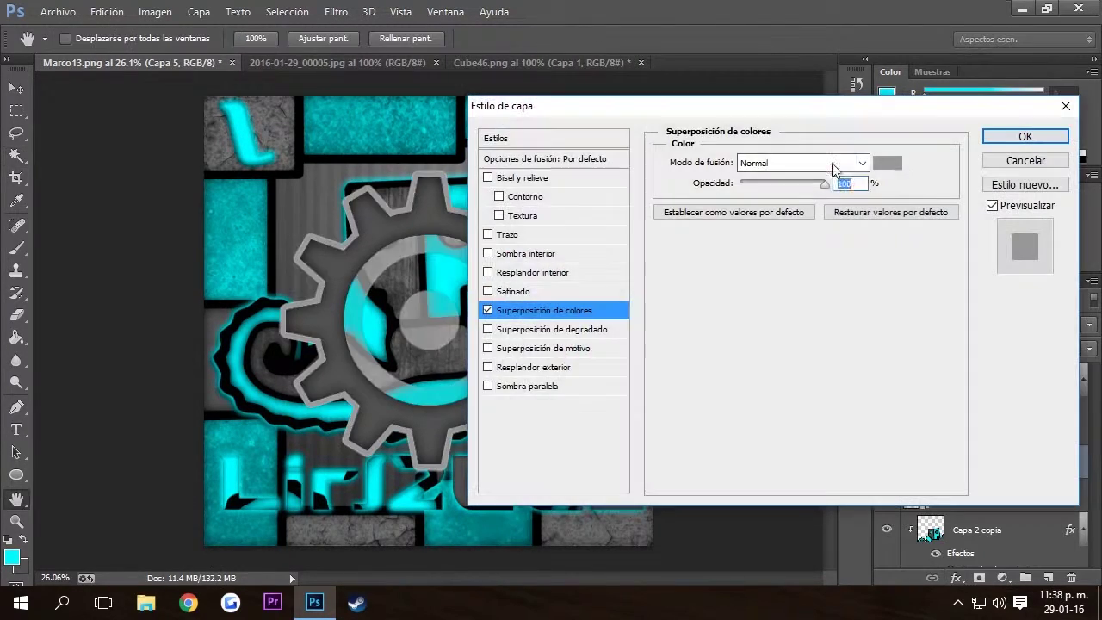
{"action": "left_click", "coordinate": [888, 163]}
{"action": "left_click", "coordinate": [12, 558]}
{"action": "left_click", "coordinate": [724, 130]}
{"action": "left_click", "coordinate": [534, 178]}
{"action": "left_click", "coordinate": [794, 361]}
{"action": "double_click", "coordinate": [828, 436]}
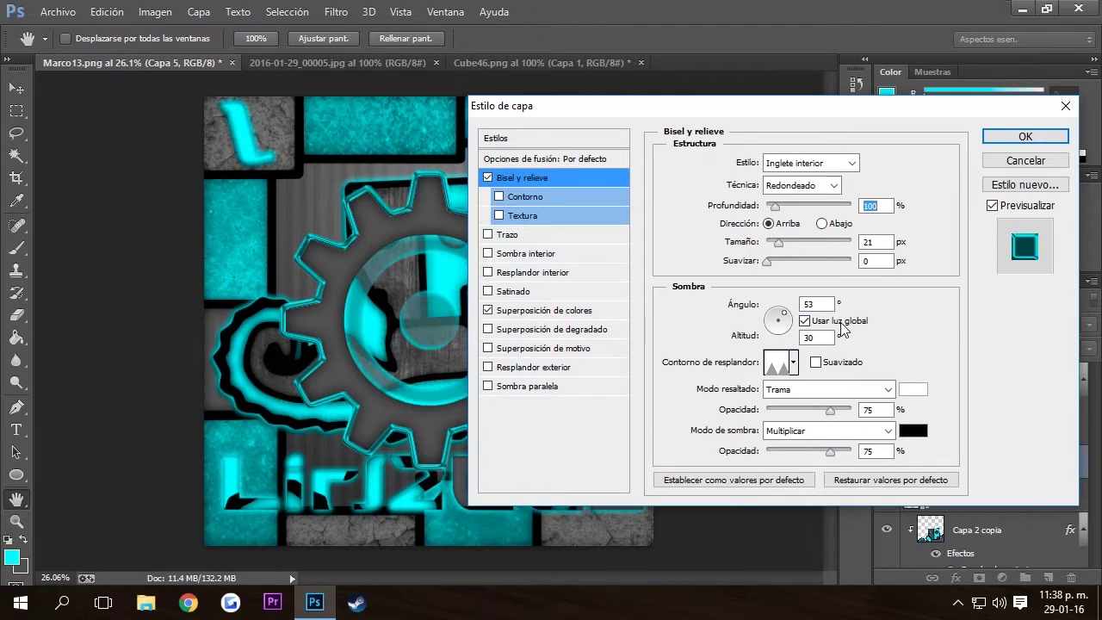
{"action": "left_click", "coordinate": [1020, 138]}
{"action": "left_click", "coordinate": [952, 380]}
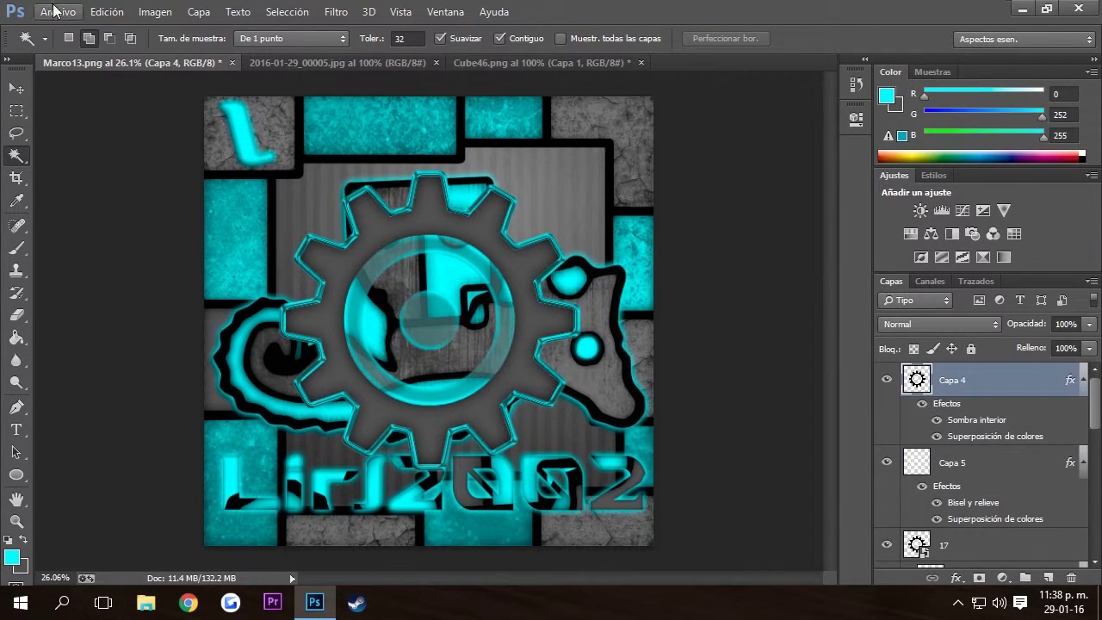
{"action": "left_click", "coordinate": [58, 12]}
{"action": "left_click", "coordinate": [86, 296]}
{"action": "left_click", "coordinate": [121, 41]}
{"action": "left_click", "coordinate": [153, 52]}
{"action": "left_click", "coordinate": [122, 41]}
{"action": "left_click", "coordinate": [164, 68]}
{"action": "double_click", "coordinate": [196, 298]}
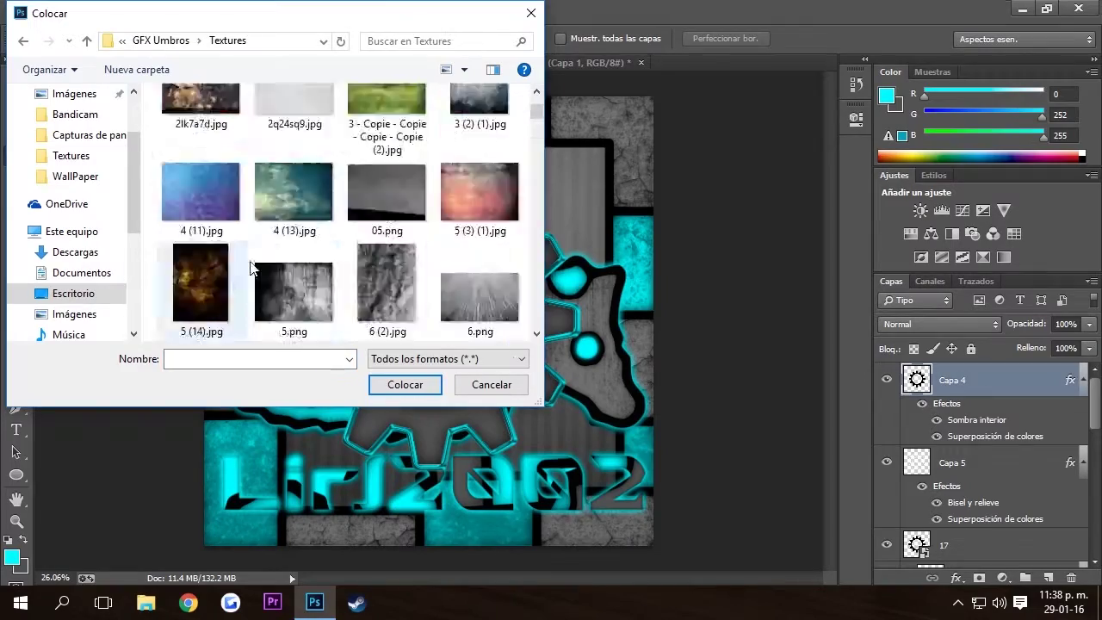
{"action": "double_click", "coordinate": [287, 232]}
{"action": "left_click", "coordinate": [938, 37]}
Step: Clip the scratched texture to the grey gear layer and try the Exclusion blend mode
{"action": "right_click", "coordinate": [999, 380]}
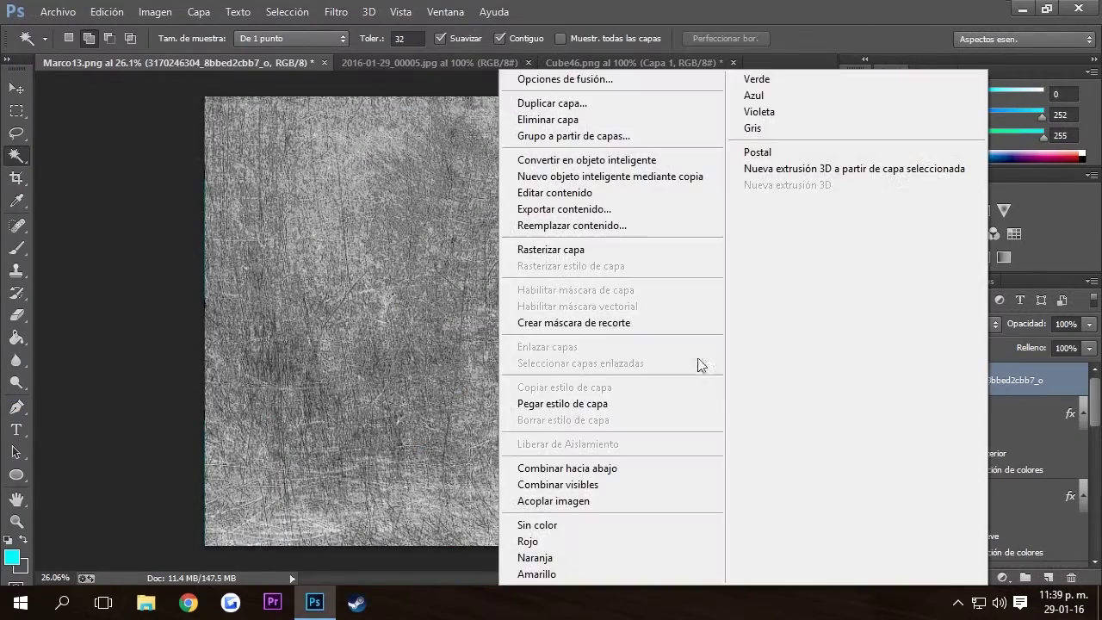
{"action": "left_click", "coordinate": [726, 328]}
{"action": "left_click", "coordinate": [939, 324]}
{"action": "left_click", "coordinate": [948, 373]}
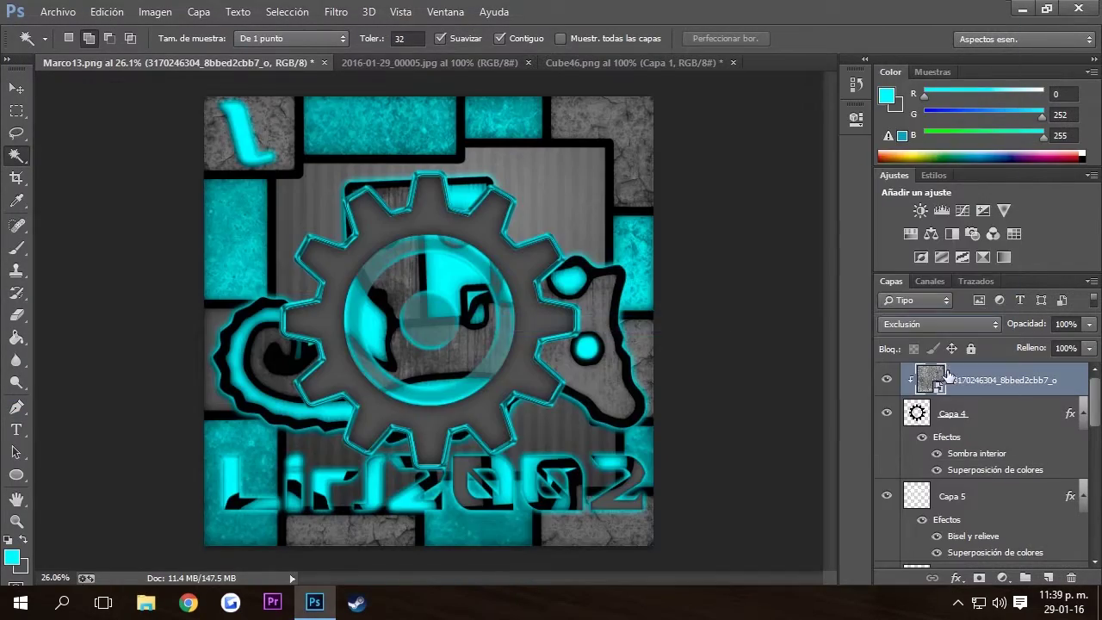
{"action": "left_click", "coordinate": [983, 402]}
{"action": "left_click", "coordinate": [1049, 578]}
{"action": "right_click", "coordinate": [964, 413]}
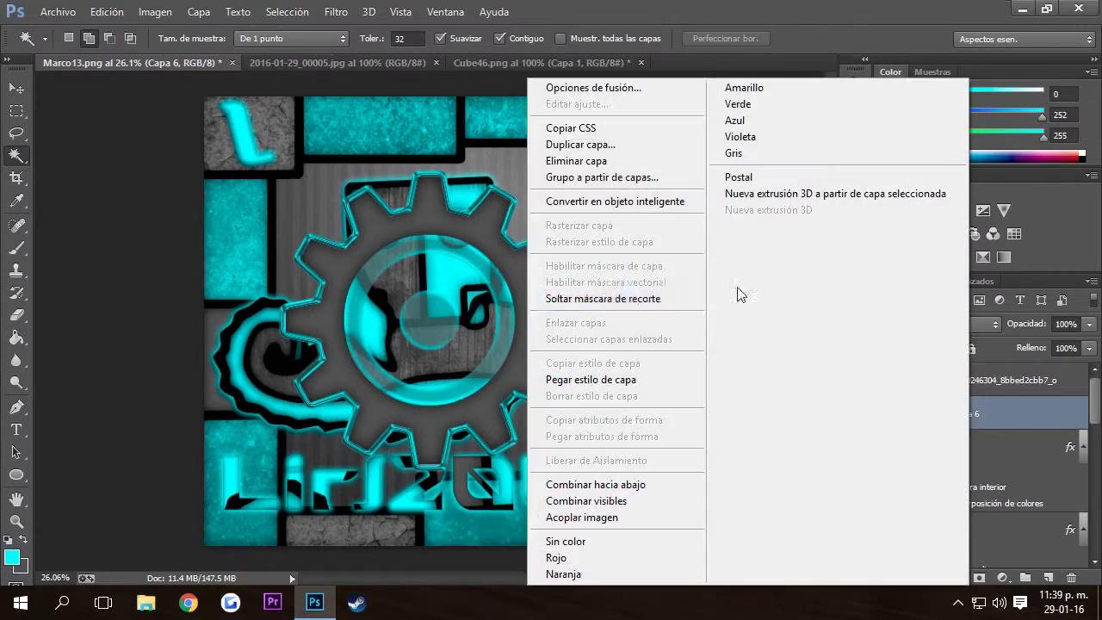
{"action": "key", "text": "Escape"}
{"action": "key", "text": "ctrl+z"}
Step: Clip the scratched texture to the grey gear layer again and blend it with Soft Light
{"action": "right_click", "coordinate": [999, 379]}
{"action": "left_click", "coordinate": [589, 324]}
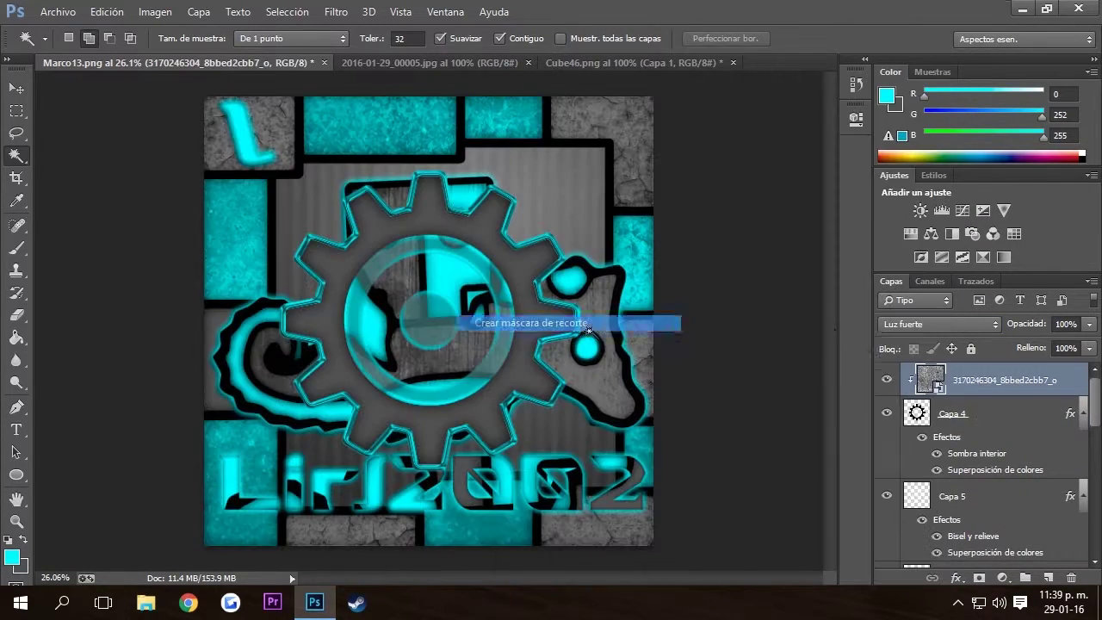
{"action": "key", "text": "shift+alt+f"}
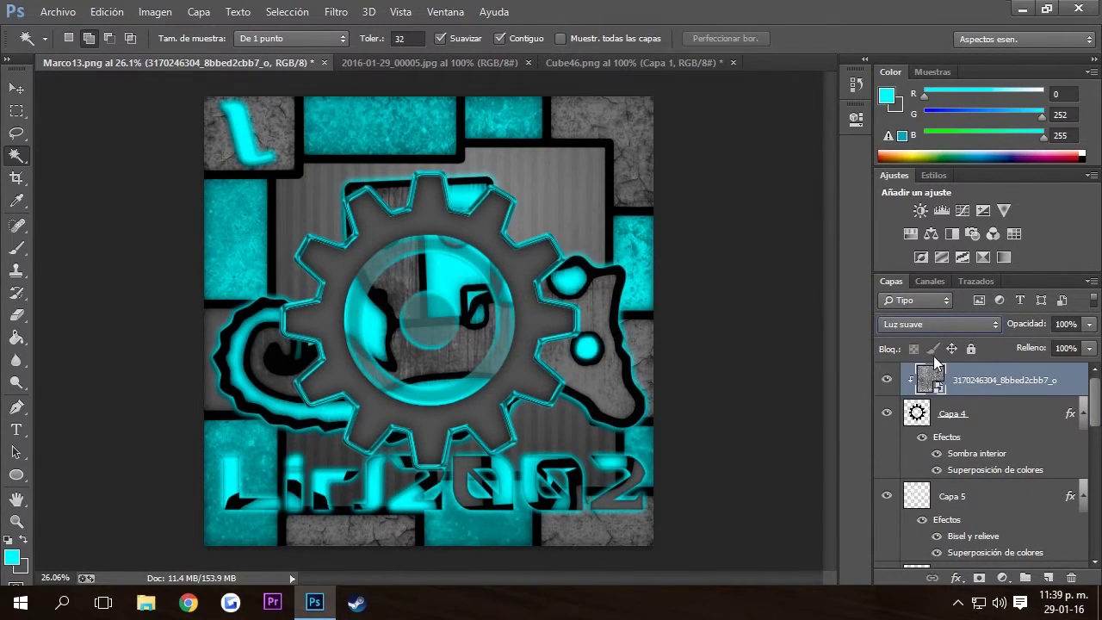
Step: Add an empty layer above the gear's grey fill and merge the texture, fill, outline and original gear into one layer
{"action": "left_click", "coordinate": [956, 413]}
{"action": "left_click", "coordinate": [1049, 578]}
{"action": "left_click", "coordinate": [965, 447], "text": "shift"}
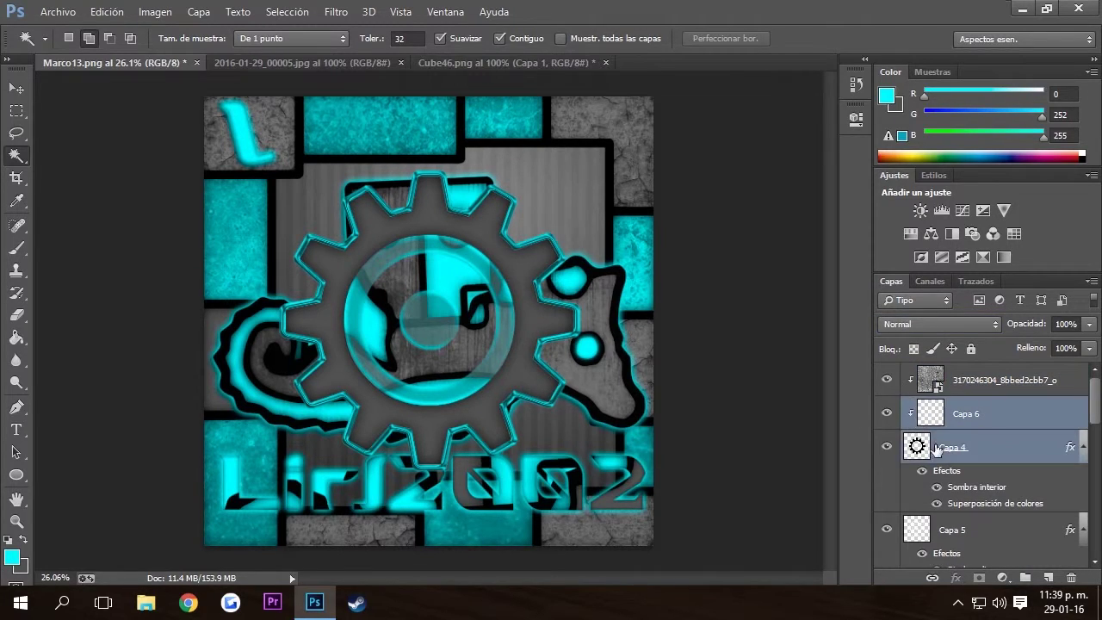
{"action": "right_click", "coordinate": [947, 435]}
{"action": "left_click", "coordinate": [999, 409]}
{"action": "right_click", "coordinate": [999, 408]}
{"action": "left_click", "coordinate": [689, 300]}
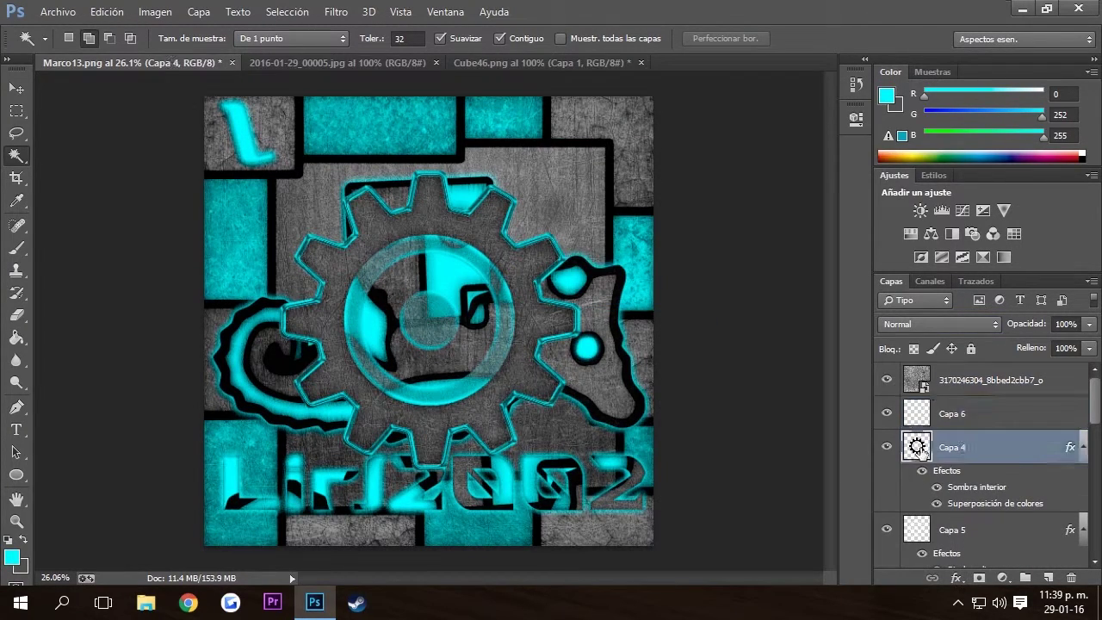
{"action": "key", "text": "ctrl+e"}
{"action": "right_click", "coordinate": [956, 380]}
{"action": "left_click", "coordinate": [592, 324]}
Step: Duplicate the merged gear, position one in the upper-right and one in the lower-left corner, and lower both layers beneath frame layer 12
{"action": "key", "text": "ctrl+j"}
{"action": "key", "text": "v"}
{"action": "left_click_drag", "start_coordinate": [412, 328], "coordinate": [605, 186]}
{"action": "key", "text": "w"}
{"action": "left_click", "coordinate": [606, 186]}
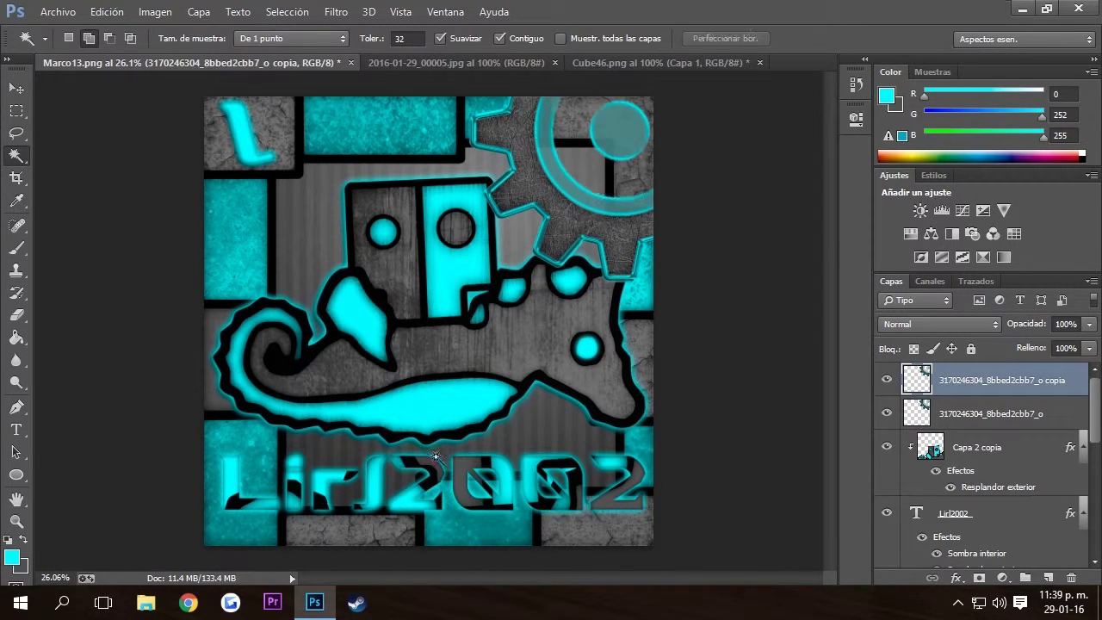
{"action": "key", "text": "v"}
{"action": "mouse_move", "coordinate": [947, 517]}
{"action": "left_mouse_down"}
{"action": "mouse_move", "coordinate": [938, 541]}
{"action": "mouse_move", "coordinate": [935, 512]}
{"action": "left_mouse_up"}
Step: Add a cyan outer glow to the lower-left gear with 75% opacity and a size of 57 px
{"action": "left_click", "coordinate": [956, 578]}
{"action": "left_click", "coordinate": [999, 556]}
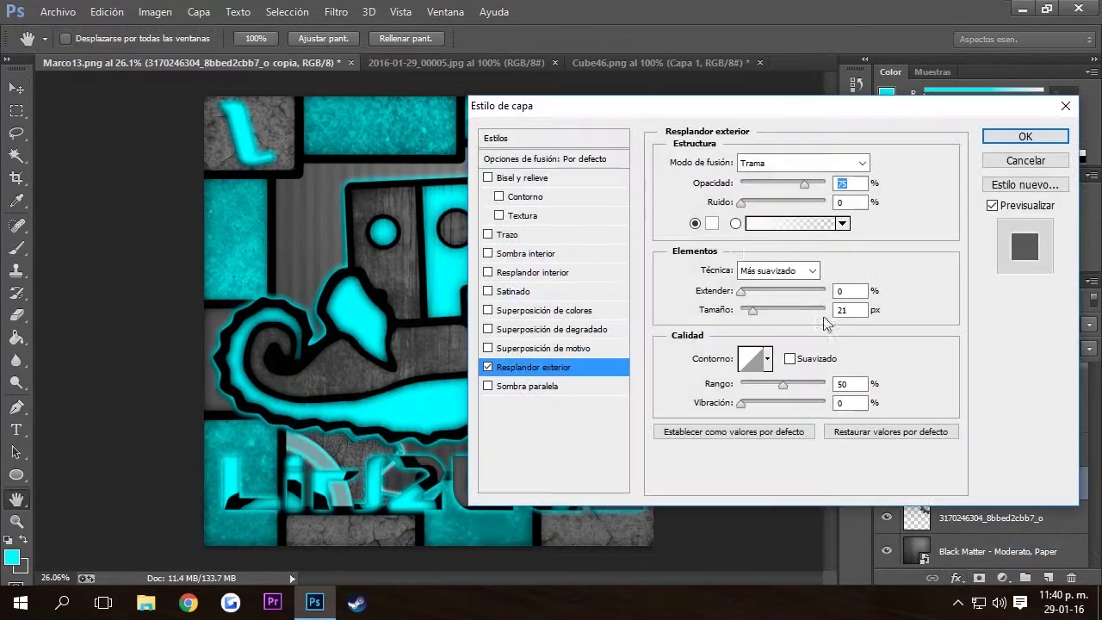
{"action": "left_click", "coordinate": [763, 223]}
{"action": "left_click", "coordinate": [12, 557]}
{"action": "left_click", "coordinate": [761, 134]}
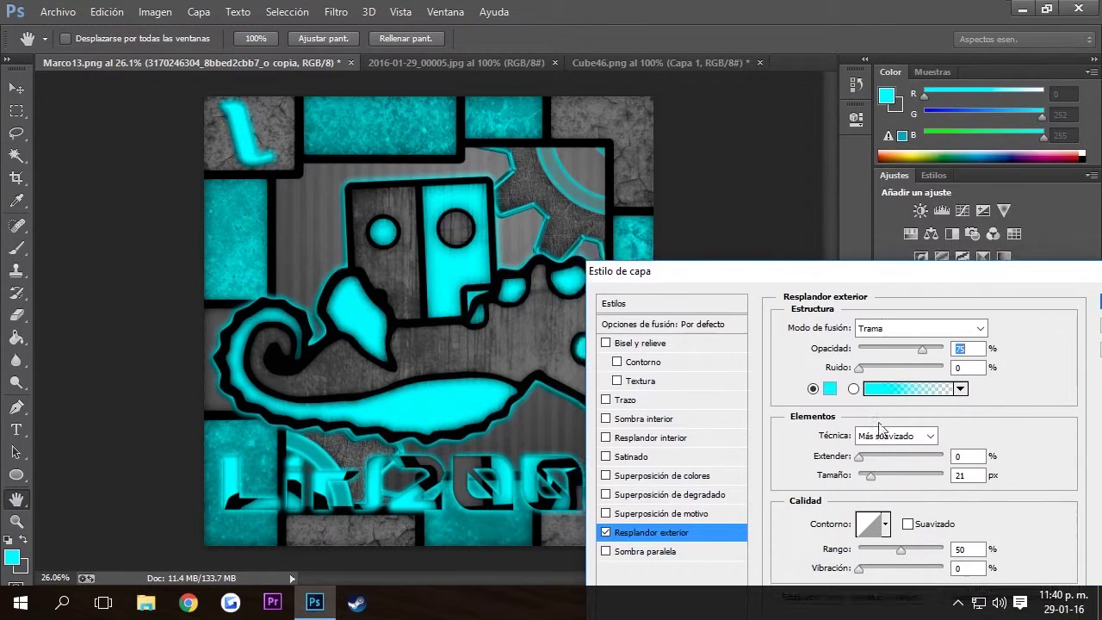
{"action": "left_click_drag", "start_coordinate": [689, 270], "coordinate": [243, 296]}
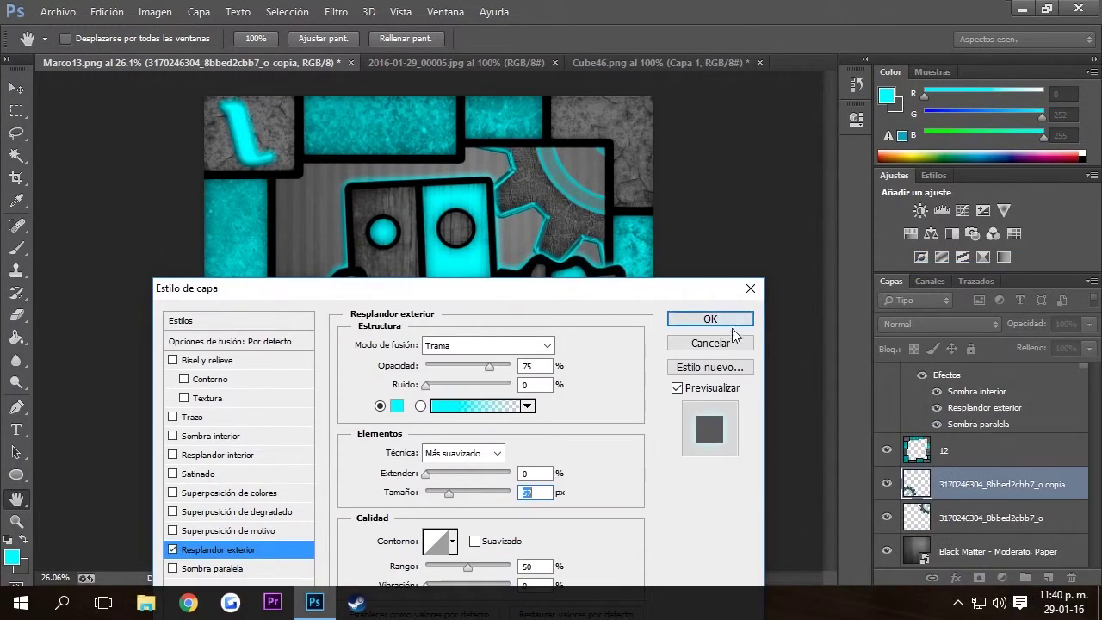
{"action": "left_click", "coordinate": [717, 320]}
Step: Copy the layer style of the lower-left gear to the upper-right gear
{"action": "right_click", "coordinate": [948, 484]}
{"action": "left_click", "coordinate": [634, 362]}
{"action": "scroll", "coordinate": [990, 465], "scroll_direction": "down", "scroll_amount": 1}
{"action": "right_click", "coordinate": [1081, 517]}
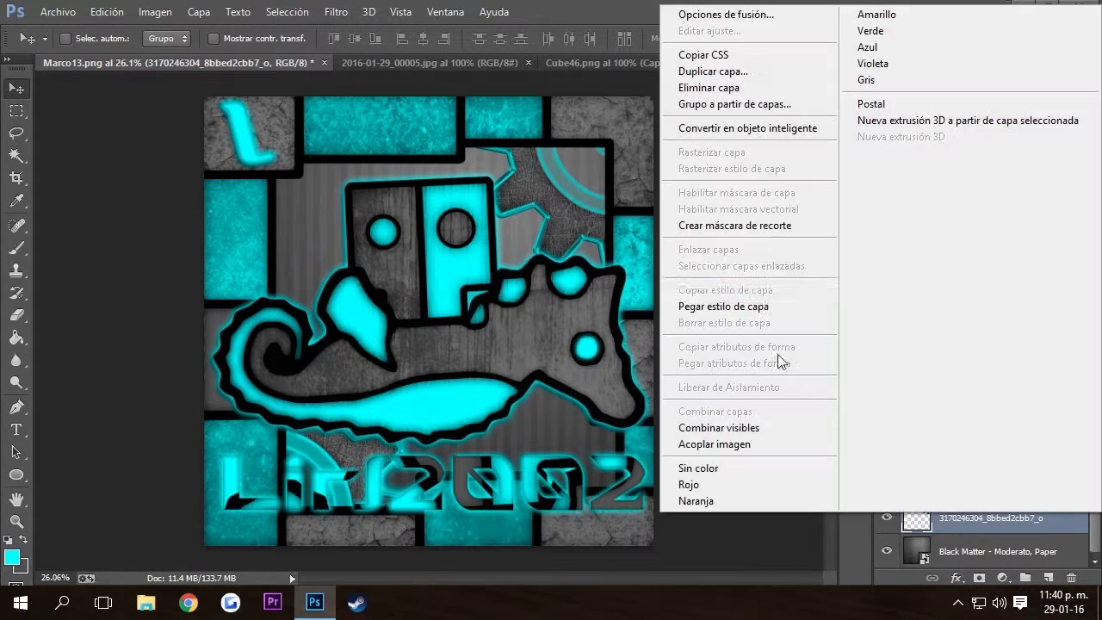
{"action": "left_click", "coordinate": [741, 306]}
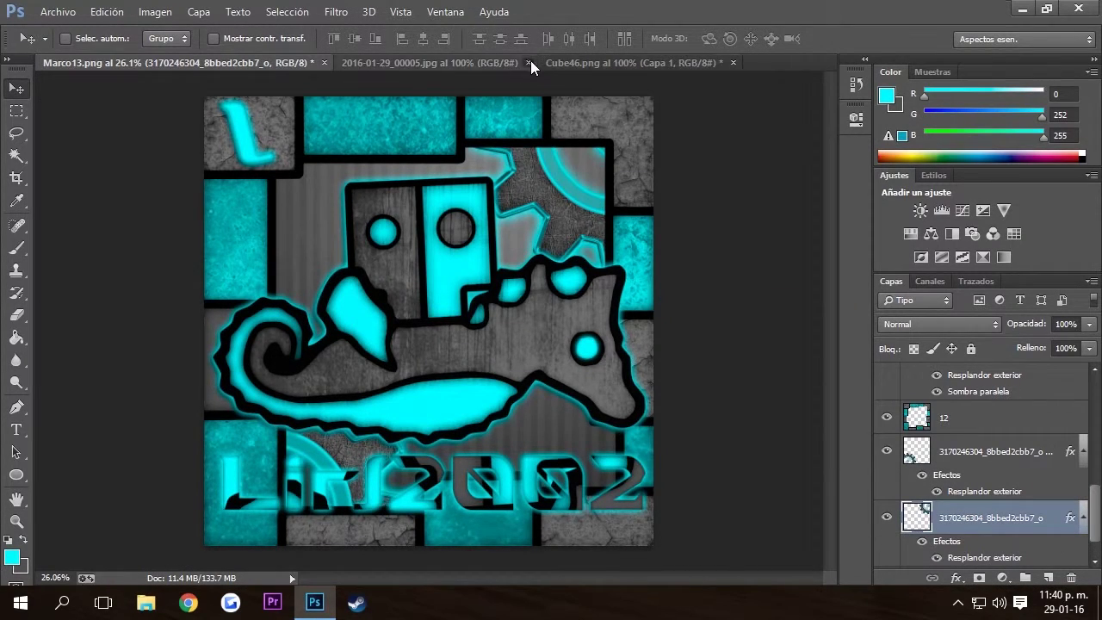
Step: Close the 2016-01-29_00005.jpg and Cube46.png documents
{"action": "left_click", "coordinate": [528, 62]}
{"action": "left_click", "coordinate": [528, 62]}
{"action": "left_click", "coordinate": [557, 238]}
Step: Open Thanks.psd from the GFX folder and hide its layer named deleted
{"action": "left_click", "coordinate": [58, 11]}
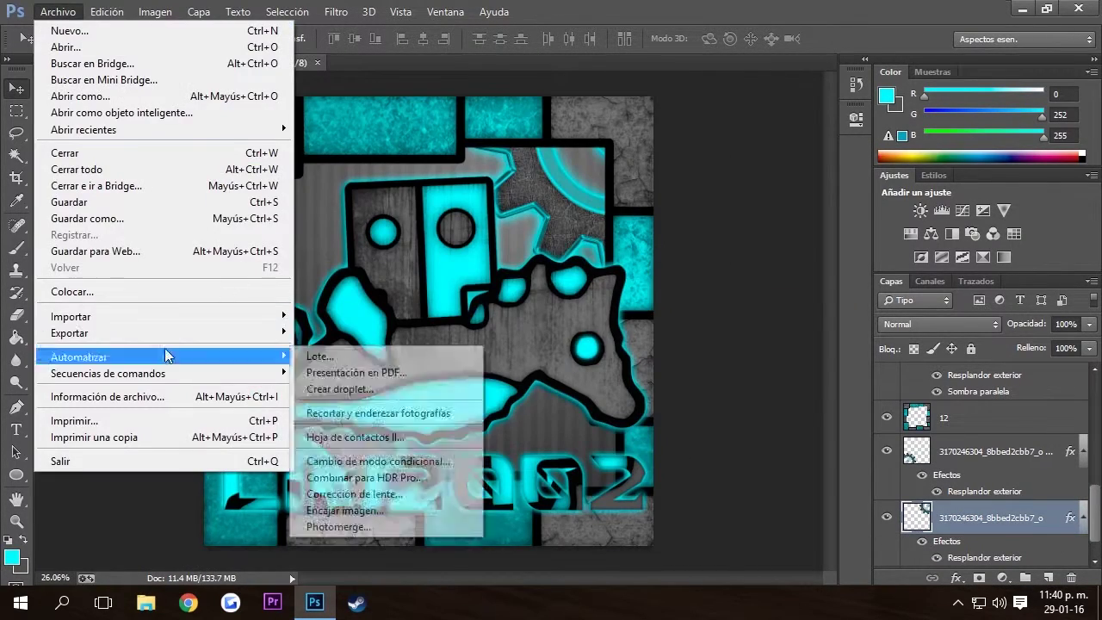
{"action": "left_click", "coordinate": [153, 46]}
{"action": "left_click", "coordinate": [162, 40]}
{"action": "left_click", "coordinate": [162, 40]}
{"action": "double_click", "coordinate": [239, 140]}
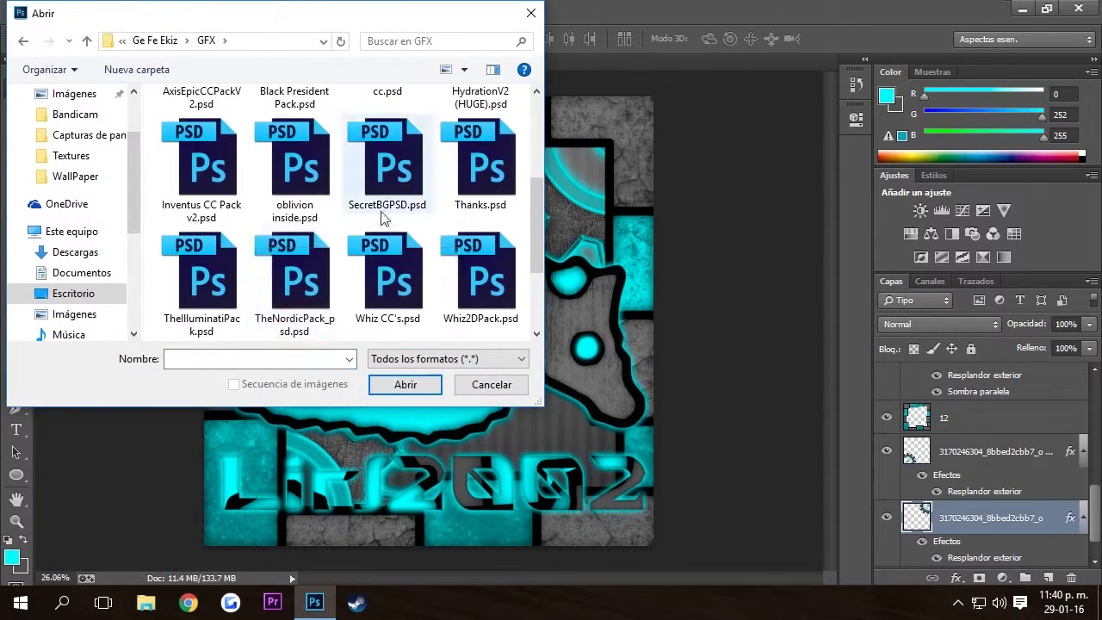
{"action": "double_click", "coordinate": [480, 159]}
{"action": "left_click", "coordinate": [635, 310]}
{"action": "left_click", "coordinate": [887, 374]}
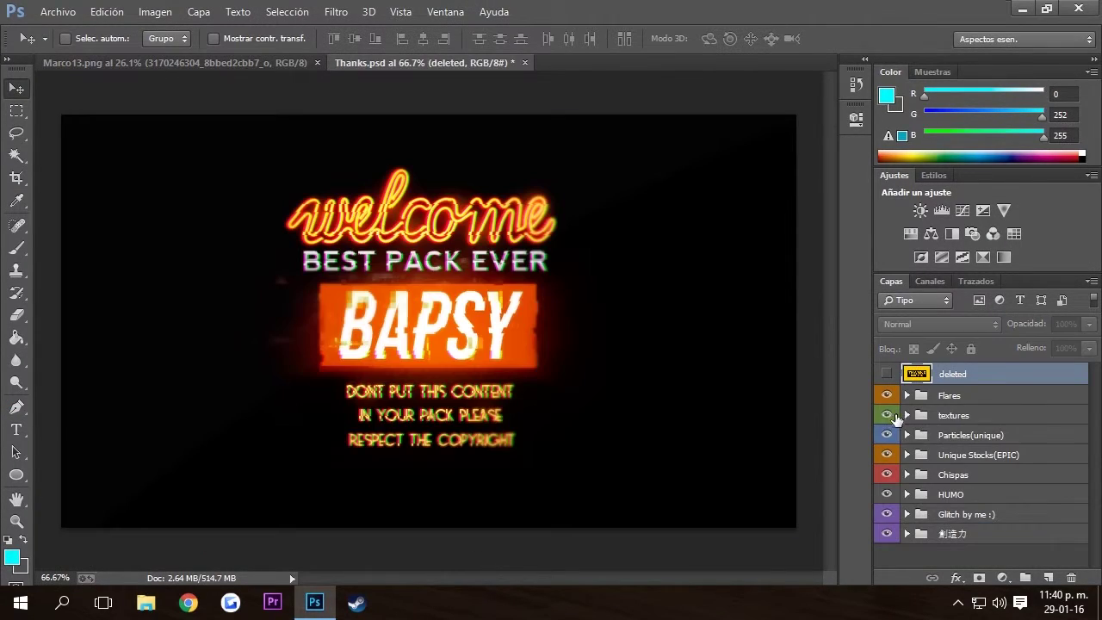
Step: Bring Capa 128 from the Unique Stocks(EPIC) group into Marco13.png and place it at the top of the layer stack
{"action": "left_click", "coordinate": [907, 455]}
{"action": "left_click", "coordinate": [990, 497]}
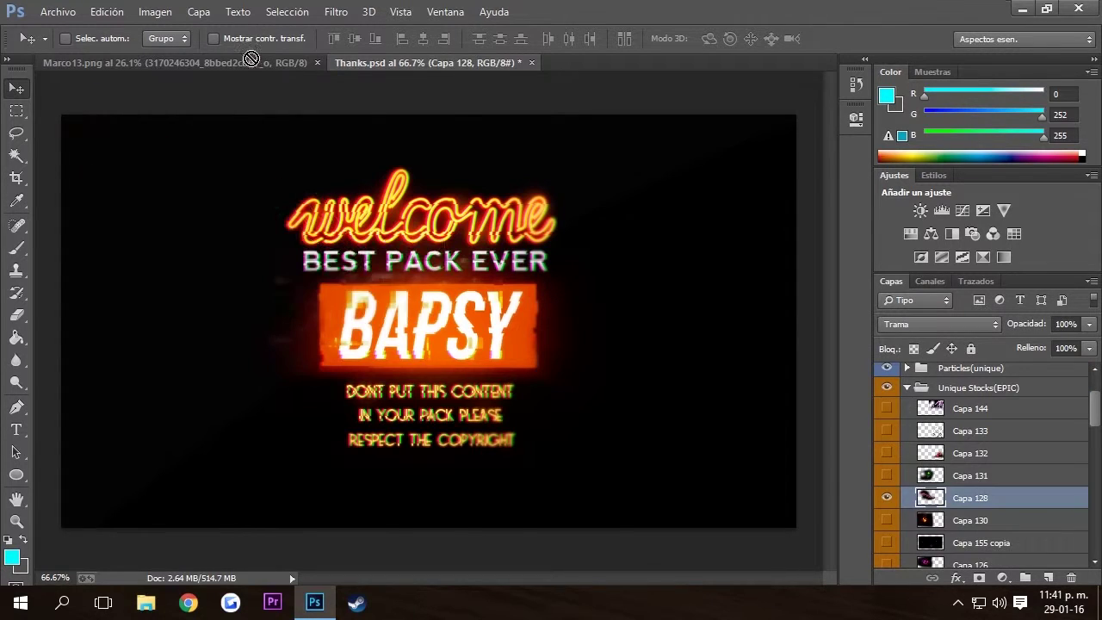
{"action": "key", "text": "ctrl+Tab"}
{"action": "left_click_drag", "start_coordinate": [917, 392], "coordinate": [923, 384]}
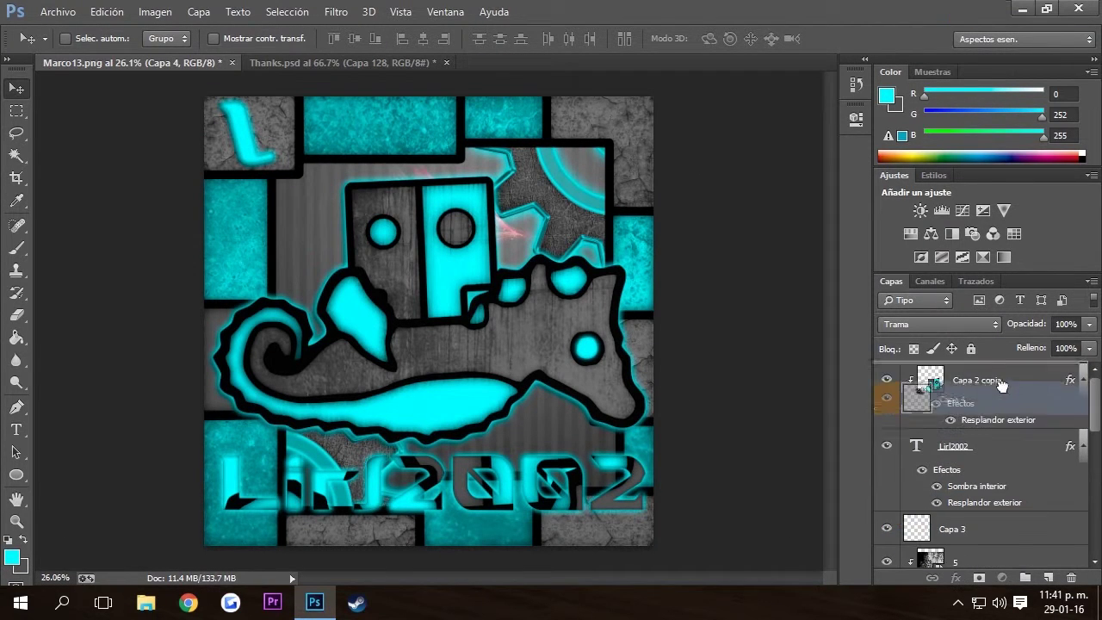
Step: Scale the red light rays to 118.70%, rotate them -15.57° and position them so they fan out from the creature's eye
{"action": "key", "text": "ctrl+t"}
{"action": "left_click_drag", "start_coordinate": [602, 323], "coordinate": [638, 392]}
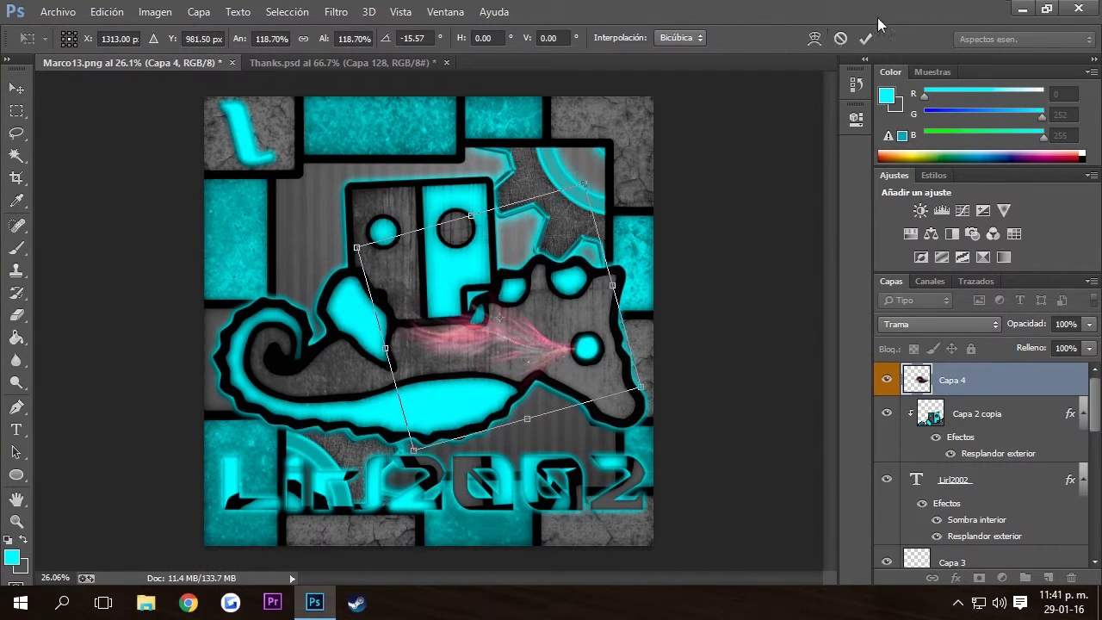
{"action": "left_click", "coordinate": [865, 38]}
Step: Colorize the light rays with hue 181 and saturation 56, and transform them to run from the eye towards the block
{"action": "key", "text": "ctrl+u"}
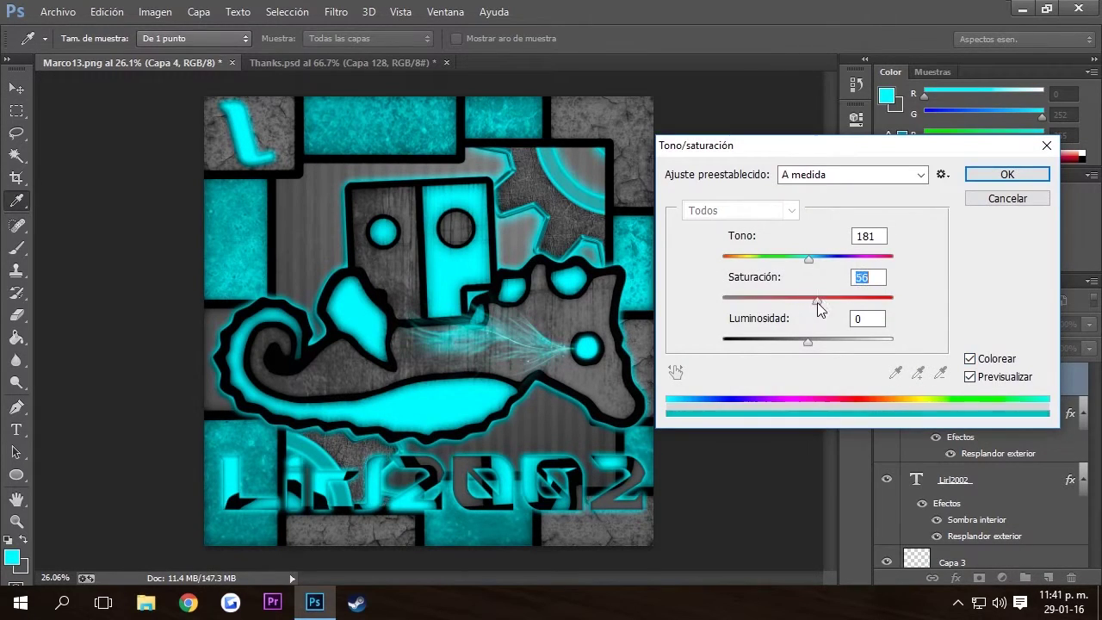
{"action": "key", "text": "Return"}
{"action": "key", "text": "v"}
{"action": "key", "text": "ctrl+t"}
{"action": "left_click_drag", "start_coordinate": [405, 328], "coordinate": [460, 323]}
{"action": "key", "text": "Return"}
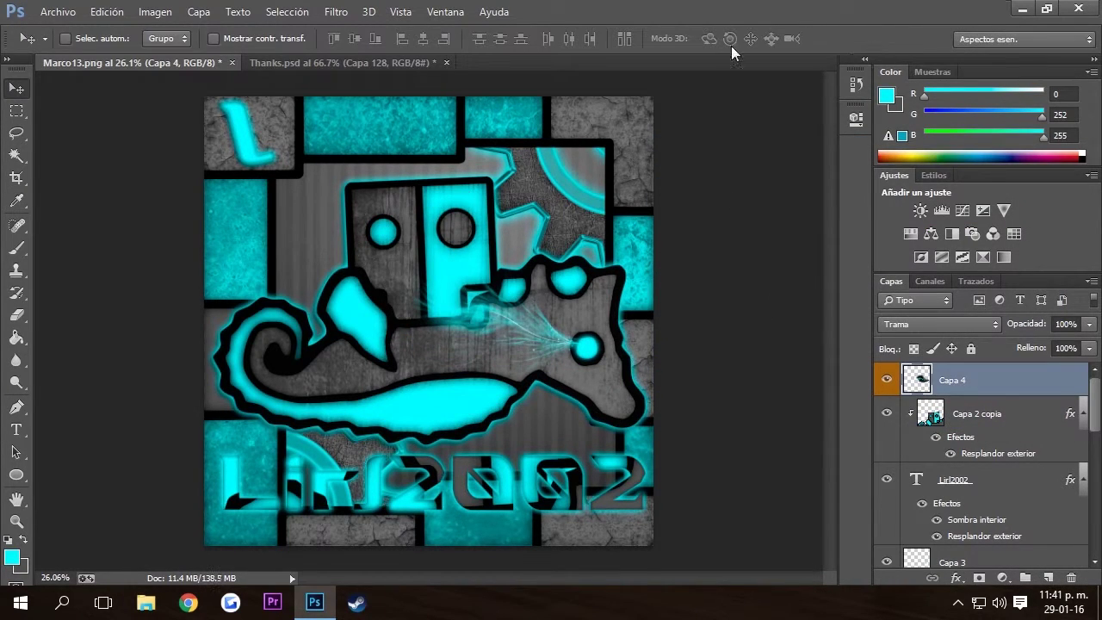
Step: Place Turqoise_magical_circle from the Magic Circles folder at 36.58% scale over the creature's tail
{"action": "left_click", "coordinate": [58, 12]}
{"action": "left_click", "coordinate": [69, 288]}
{"action": "left_click", "coordinate": [87, 40]}
{"action": "double_click", "coordinate": [207, 156]}
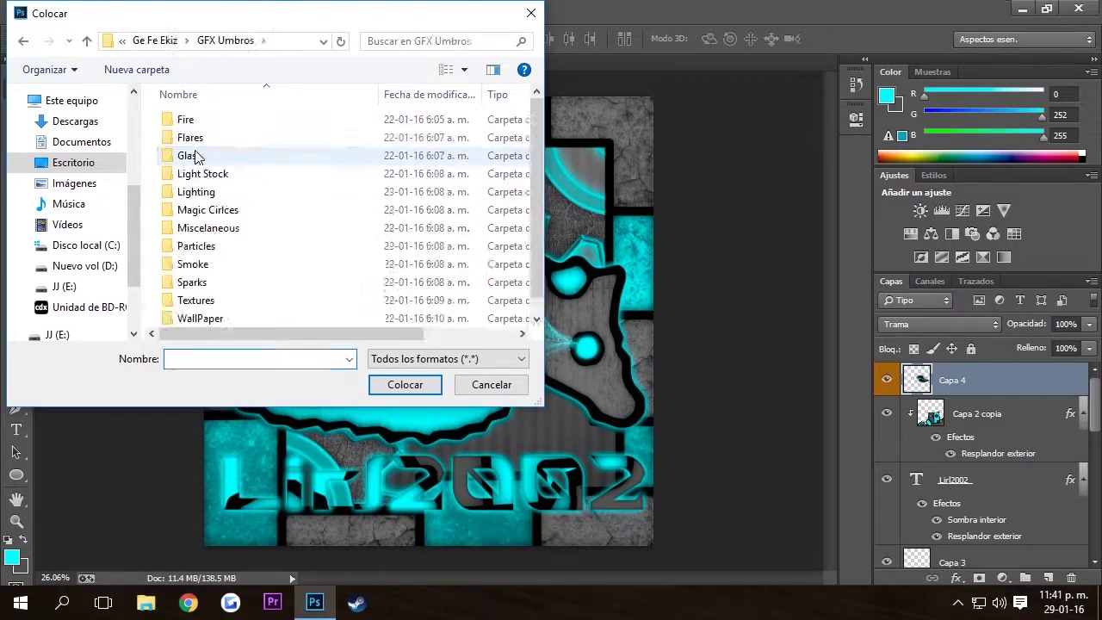
{"action": "double_click", "coordinate": [209, 209]}
{"action": "scroll", "coordinate": [286, 231], "scroll_direction": "down", "scroll_amount": 3}
{"action": "double_click", "coordinate": [280, 259]}
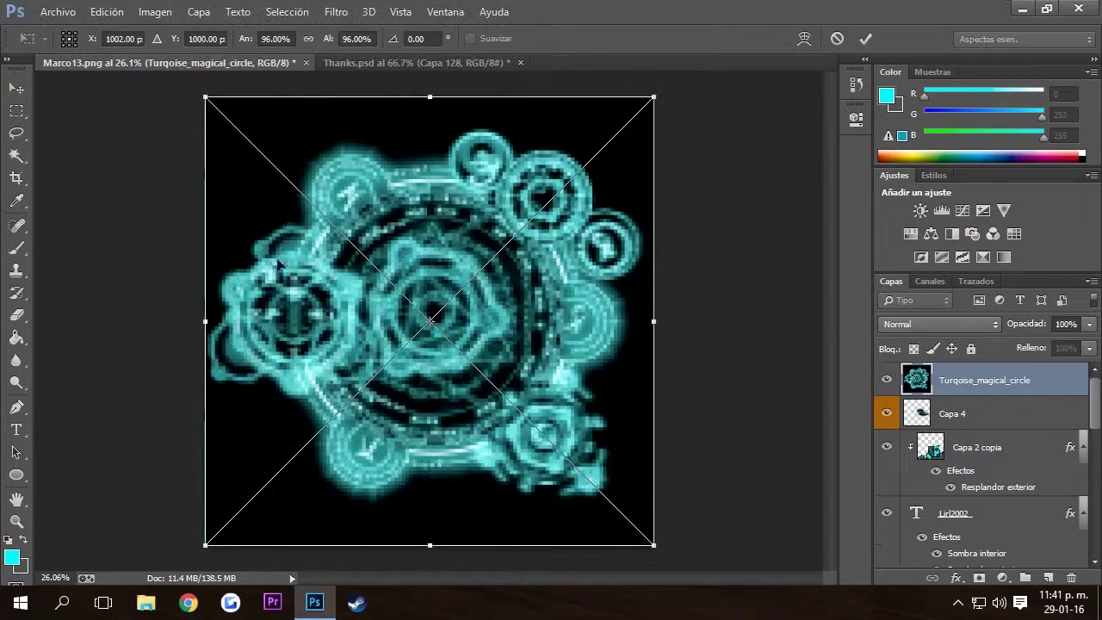
{"action": "left_click_drag", "start_coordinate": [654, 98], "coordinate": [443, 295]}
{"action": "left_click_drag", "start_coordinate": [322, 419], "coordinate": [305, 344]}
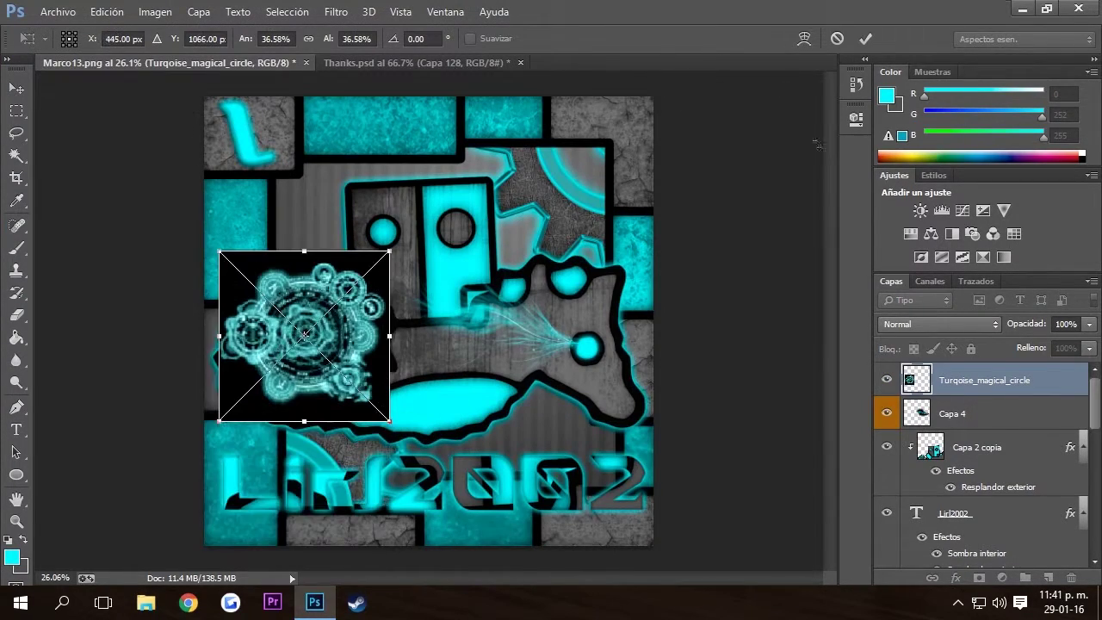
{"action": "key", "text": "Return"}
Step: Blend the magic circle with Screen, move it to the frame's upper-left inner corner and lower its layer to just above Black Matter
{"action": "left_click", "coordinate": [908, 327]}
{"action": "left_click", "coordinate": [892, 145]}
{"action": "left_click_drag", "start_coordinate": [412, 444], "coordinate": [398, 297]}
{"action": "key", "text": "ctrl+t"}
{"action": "left_click", "coordinate": [866, 38]}
{"action": "left_click_drag", "start_coordinate": [984, 380], "coordinate": [891, 497]}
{"action": "left_click_drag", "start_coordinate": [544, 390], "coordinate": [551, 392]}
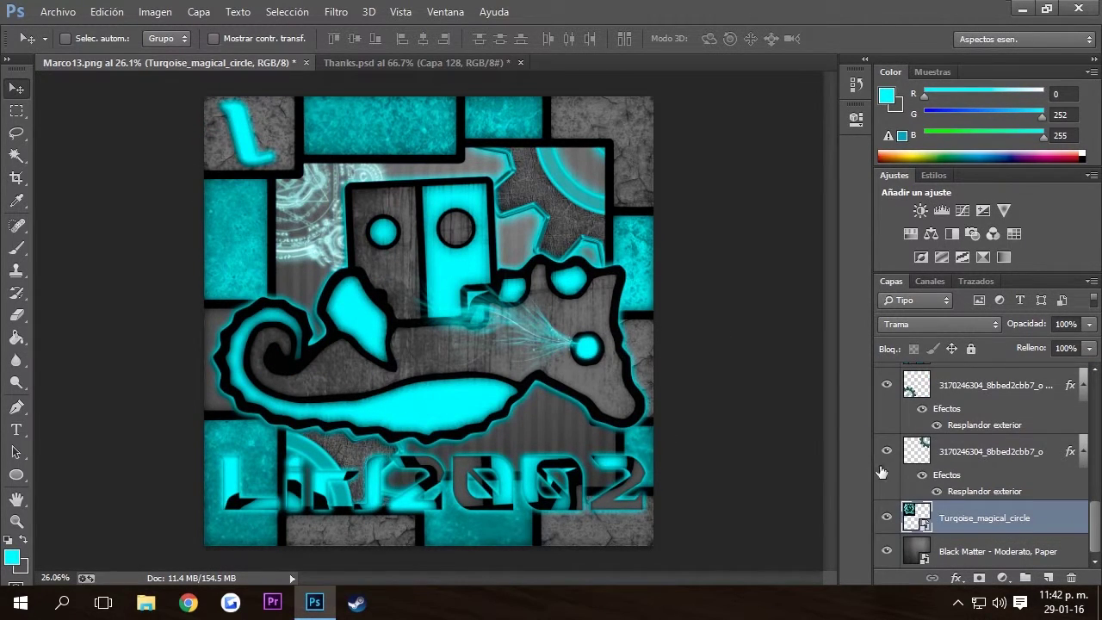
Step: Rasterize the magic circle layer and colorize it with hue 181 and saturation 74
{"action": "key", "text": "ctrl+u"}
{"action": "key", "text": "Return"}
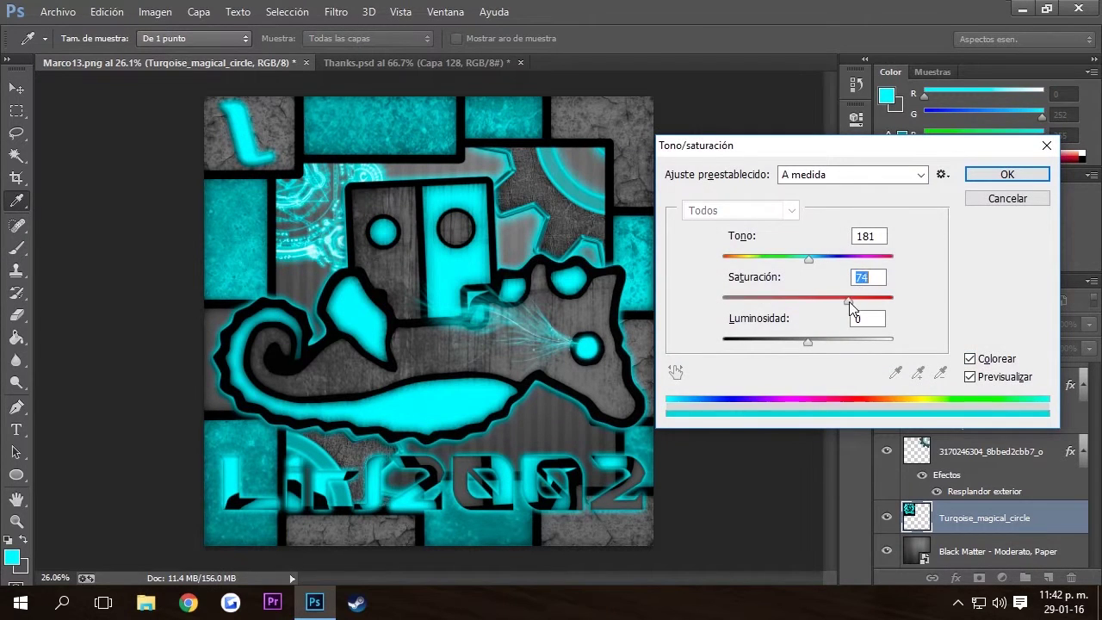
{"action": "left_click", "coordinate": [1007, 198]}
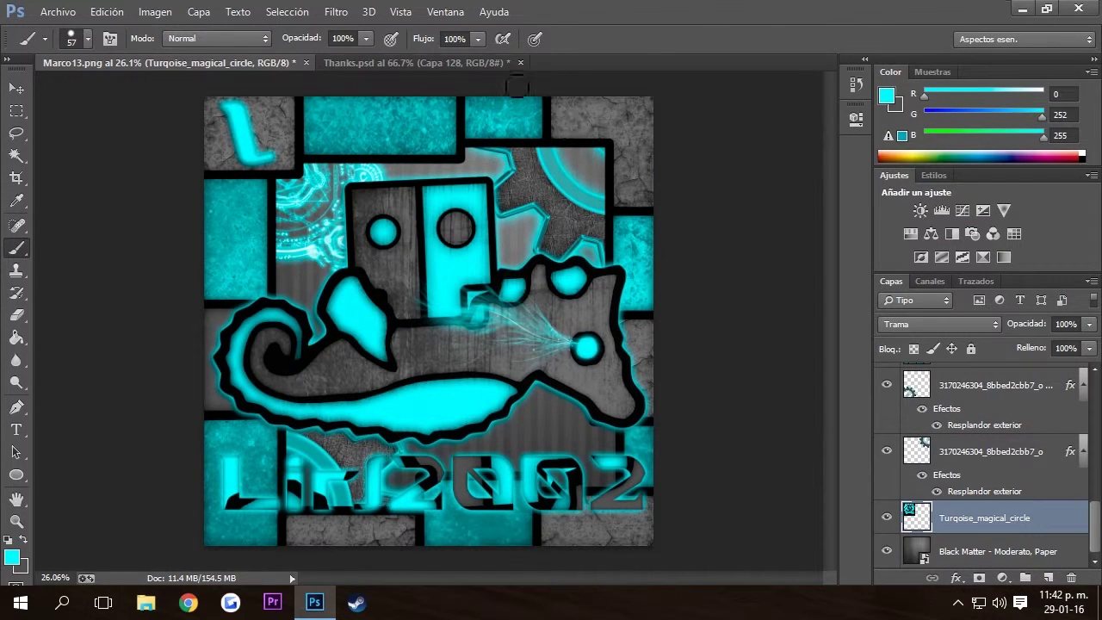
Step: Copy the blue light effect layer Capa 111 from Thanks.psd into the Marco13.png image
{"action": "left_click", "coordinate": [413, 63]}
{"action": "left_click", "coordinate": [991, 485]}
{"action": "key", "text": "v"}
{"action": "mouse_move", "coordinate": [756, 479]}
{"action": "left_mouse_down"}
{"action": "mouse_move", "coordinate": [352, 104]}
{"action": "mouse_move", "coordinate": [739, 483]}
{"action": "left_mouse_up"}
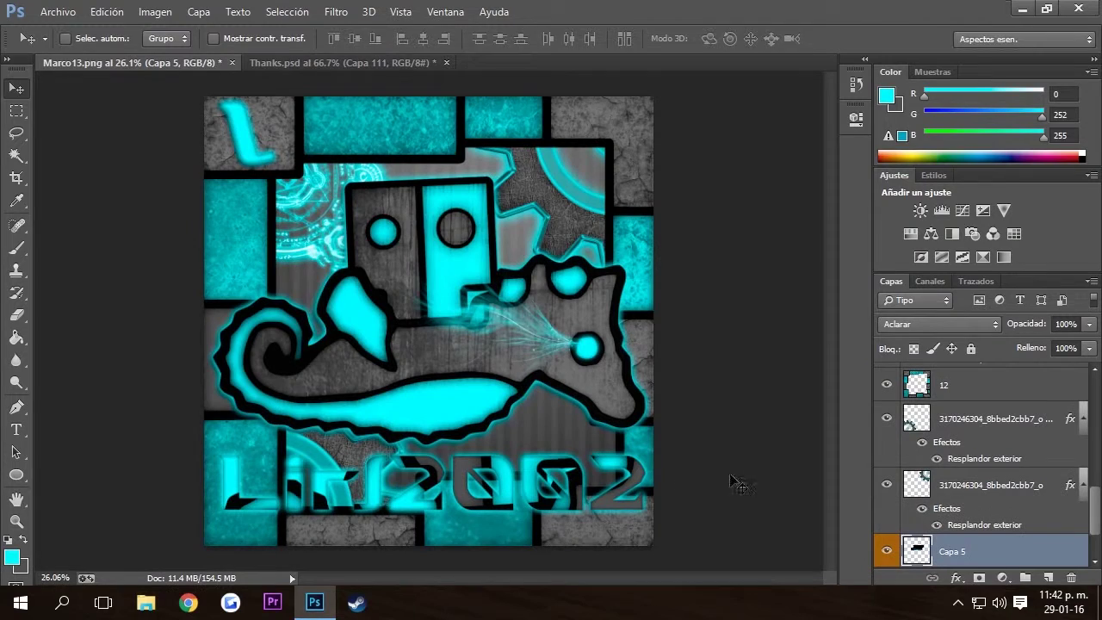
Step: Transform the light effect into the frame's lower-right inner corner and colorize it with hue 181 and saturation 25
{"action": "key", "text": "ctrl+t"}
{"action": "left_click_drag", "start_coordinate": [920, 295], "coordinate": [523, 514]}
{"action": "left_click_drag", "start_coordinate": [486, 561], "coordinate": [754, 91]}
{"action": "left_click", "coordinate": [867, 39]}
{"action": "key", "text": "ctrl+u"}
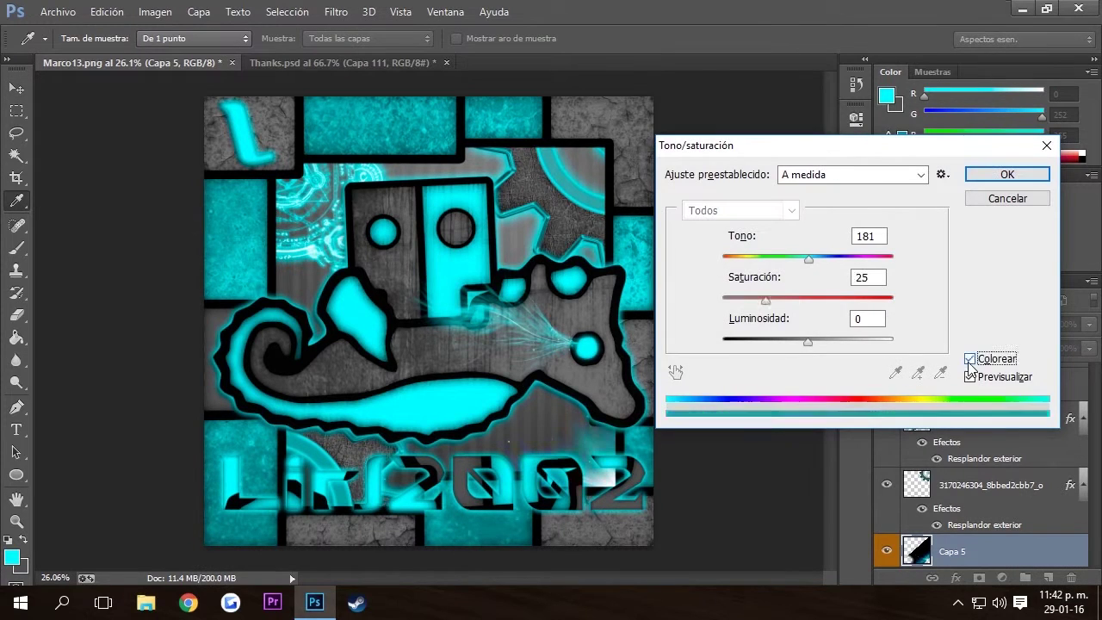
{"action": "left_click", "coordinate": [985, 179]}
Step: Show the particle layer Capa 69 in Thanks.psd and copy it into the Marco13.png image
{"action": "left_click", "coordinate": [281, 63]}
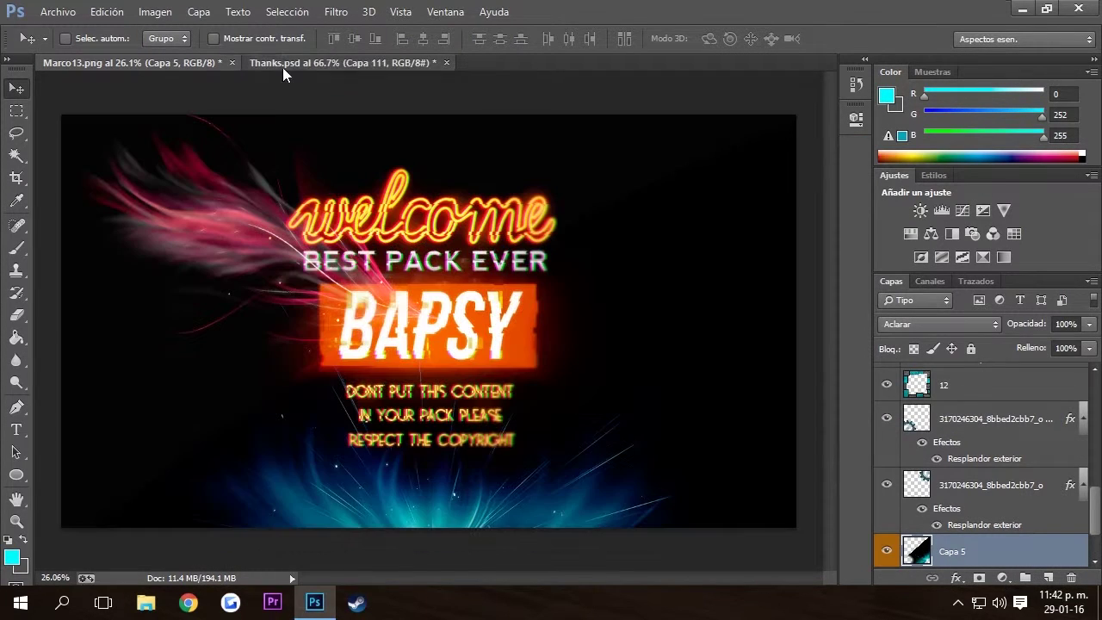
{"action": "scroll", "coordinate": [947, 457], "scroll_direction": "up", "scroll_amount": 5}
{"action": "left_click", "coordinate": [907, 415]}
{"action": "scroll", "coordinate": [919, 439], "scroll_direction": "down", "scroll_amount": 2}
{"action": "scroll", "coordinate": [912, 439], "scroll_direction": "up", "scroll_amount": 2}
{"action": "left_click", "coordinate": [904, 416]}
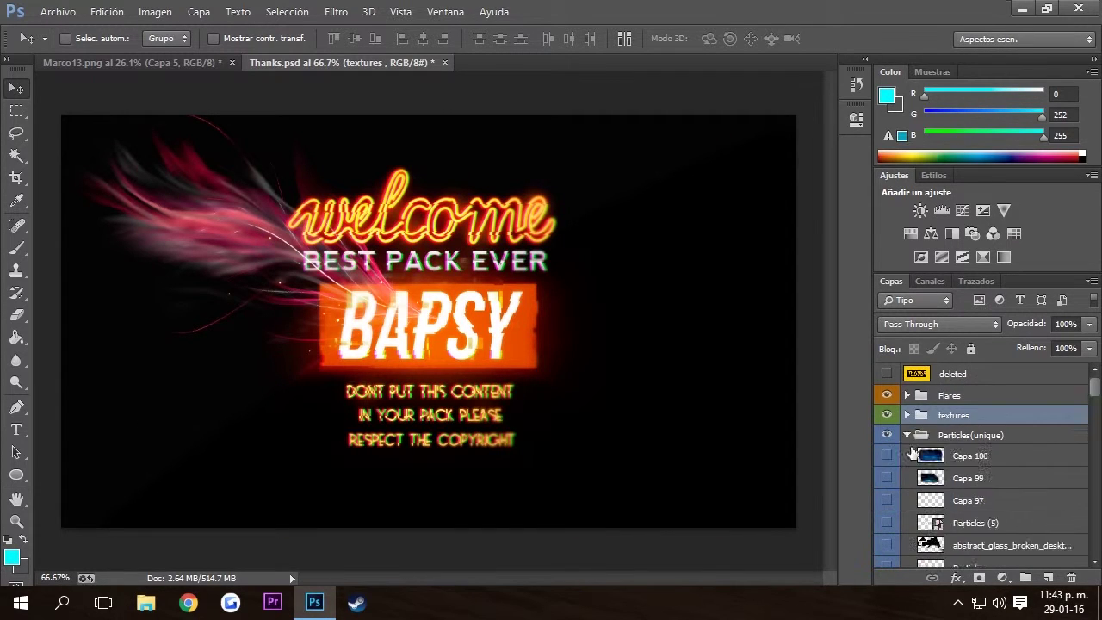
{"action": "scroll", "coordinate": [907, 439], "scroll_direction": "down", "scroll_amount": 3}
{"action": "left_click", "coordinate": [887, 478]}
{"action": "left_click_drag", "start_coordinate": [937, 481], "coordinate": [308, 183]}
Step: Scale the particles to about 288% and rotate them about -14° so they spread over the whole icon
{"action": "key", "text": "ctrl+t"}
{"action": "left_click", "coordinate": [841, 39]}
{"action": "key", "text": "ctrl+t"}
{"action": "left_click_drag", "start_coordinate": [844, 615], "coordinate": [359, 219]}
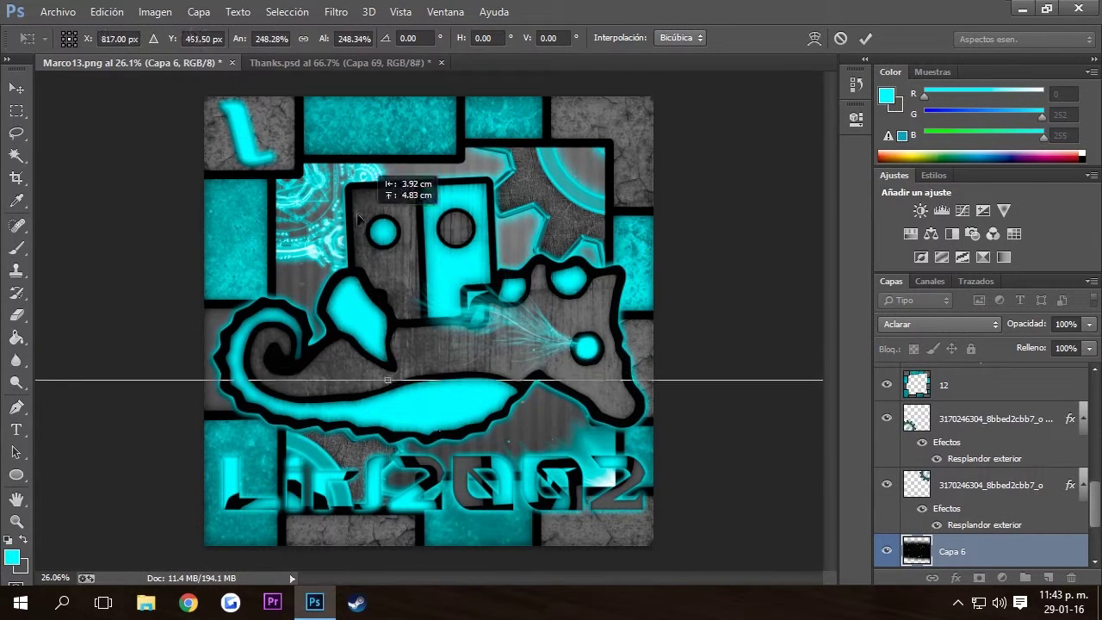
{"action": "left_click_drag", "start_coordinate": [946, 490], "coordinate": [775, 76]}
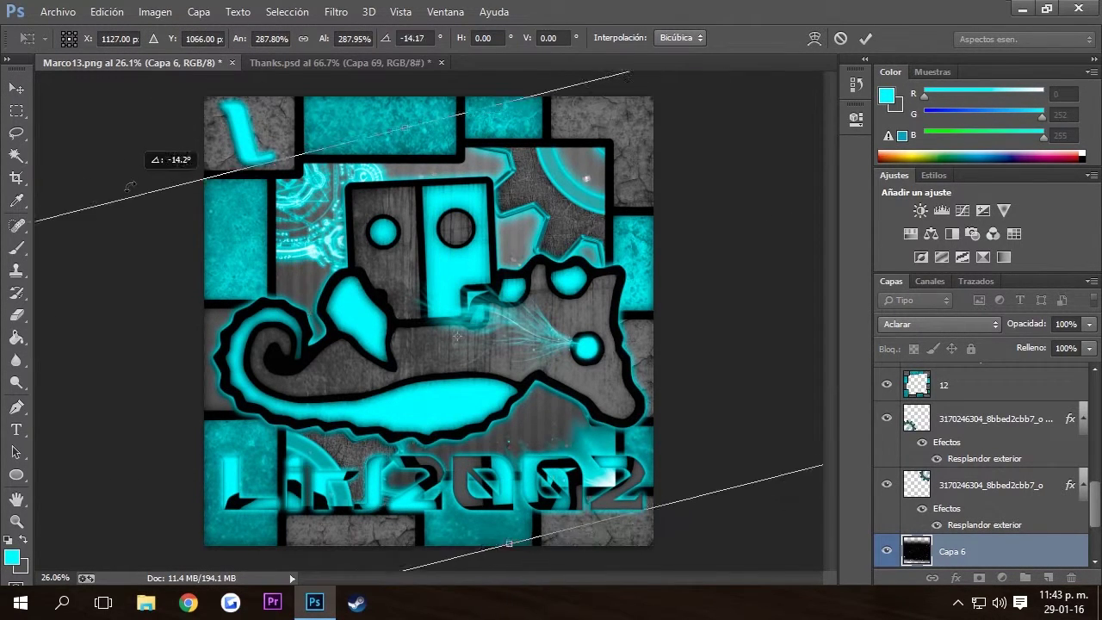
{"action": "left_click", "coordinate": [866, 39]}
Step: Raise the particle layer to the top of the layer stack and colorize the particles cyan
{"action": "key", "text": "i"}
{"action": "scroll", "coordinate": [990, 431], "scroll_direction": "up", "scroll_amount": 5}
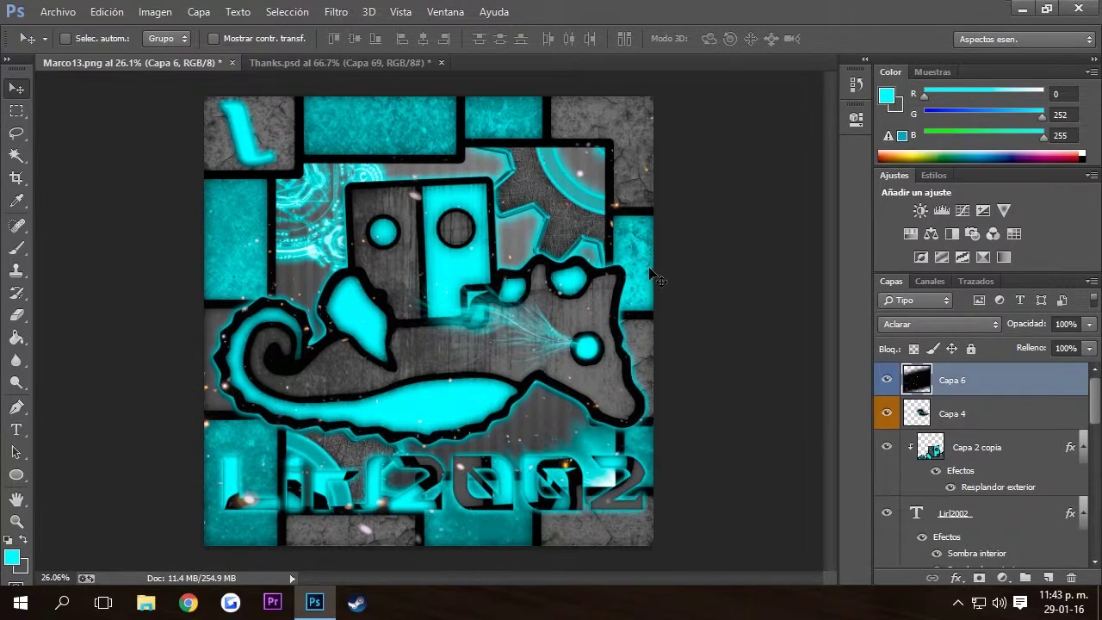
{"action": "key", "text": "ctrl+u"}
{"action": "left_click", "coordinate": [1008, 174]}
Step: Duplicate the particle layer and transform the copy to cover the lower part of the icon
{"action": "key", "text": "ctrl+j"}
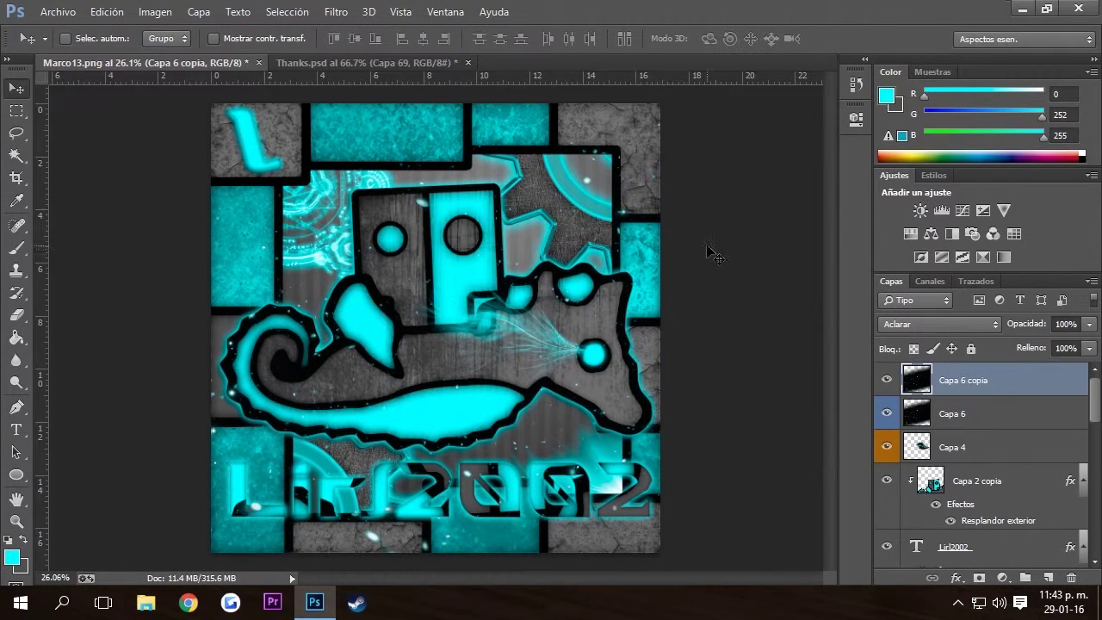
{"action": "key", "text": "ctrl+t"}
{"action": "left_click_drag", "start_coordinate": [479, 299], "coordinate": [311, 124]}
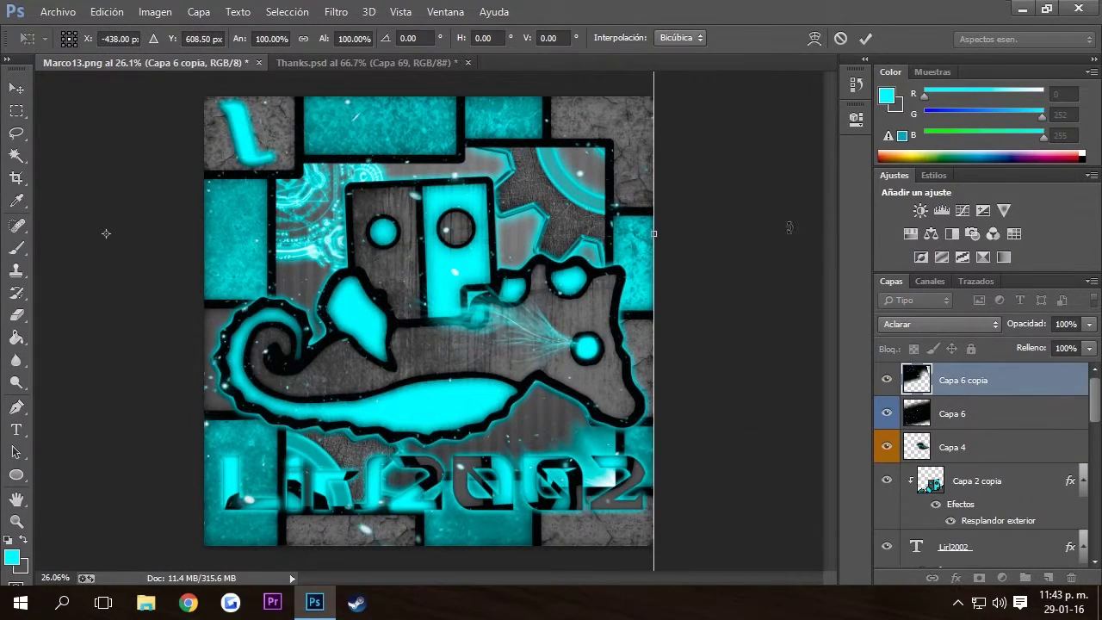
{"action": "key", "text": "Return"}
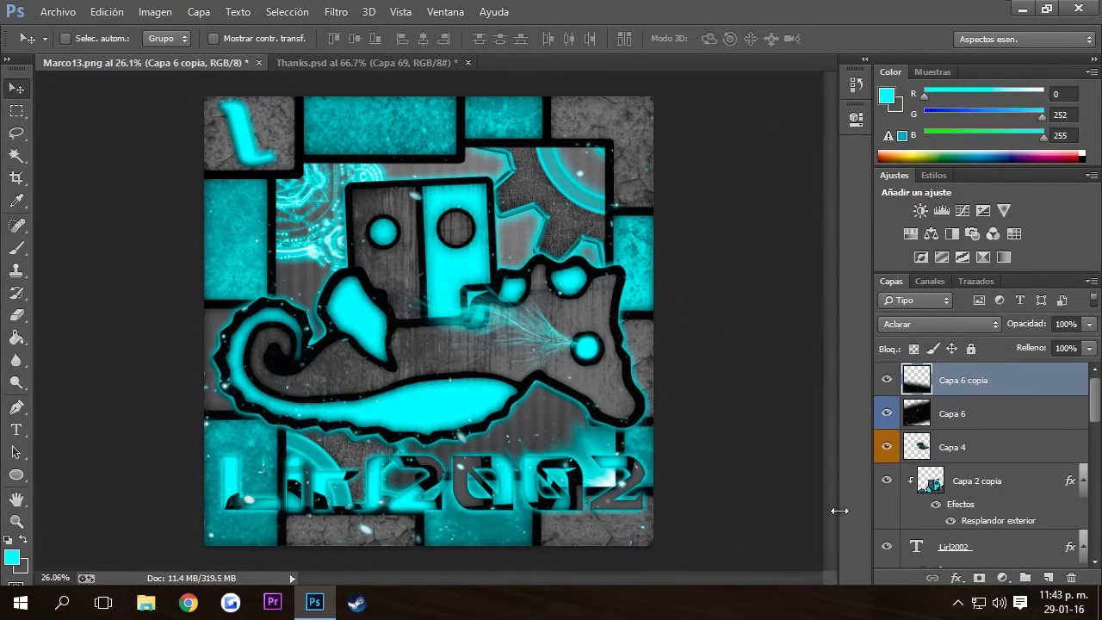
Step: Close Thanks.psd without saving and open cc.psd using its embedded color profile
{"action": "left_click", "coordinate": [468, 62]}
{"action": "key", "text": "n"}
{"action": "left_click", "coordinate": [57, 11]}
{"action": "left_click", "coordinate": [65, 47]}
{"action": "key", "text": "alt+Up"}
{"action": "key", "text": "alt+Up"}
{"action": "double_click", "coordinate": [197, 136]}
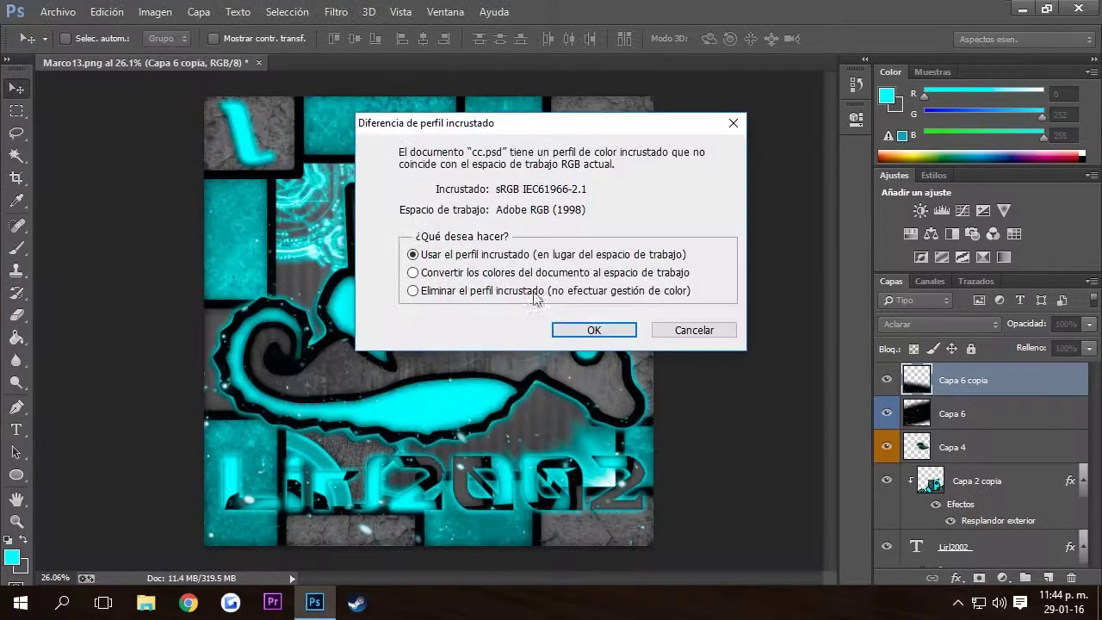
{"action": "key", "text": "Return"}
Step: Copy groups 2 and 3 from cc.psd to the top of the Marco13.png image's layers and hide group 3
{"action": "left_click", "coordinate": [887, 393]}
{"action": "left_click", "coordinate": [947, 393]}
{"action": "left_click", "coordinate": [947, 413], "text": "shift"}
{"action": "left_click_drag", "start_coordinate": [920, 399], "coordinate": [669, 366]}
{"action": "left_click", "coordinate": [887, 393]}
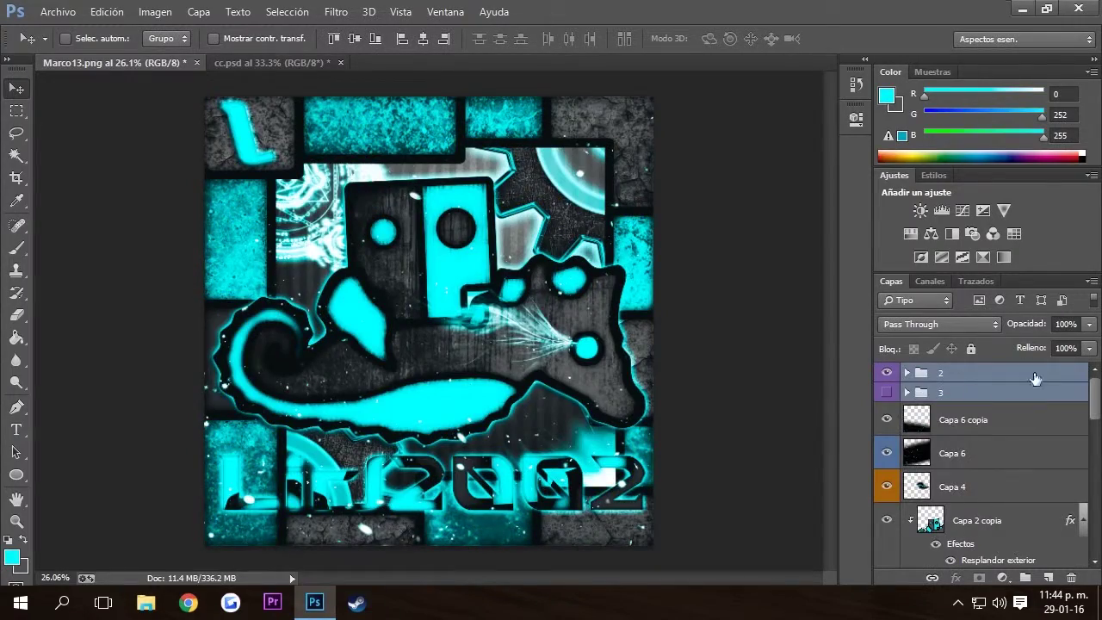
Step: Lower the opacity of groups 2 and 3 to 62%
{"action": "left_click", "coordinate": [907, 372]}
{"action": "left_click", "coordinate": [907, 372]}
{"action": "left_click_drag", "start_coordinate": [1090, 323], "coordinate": [1045, 344]}
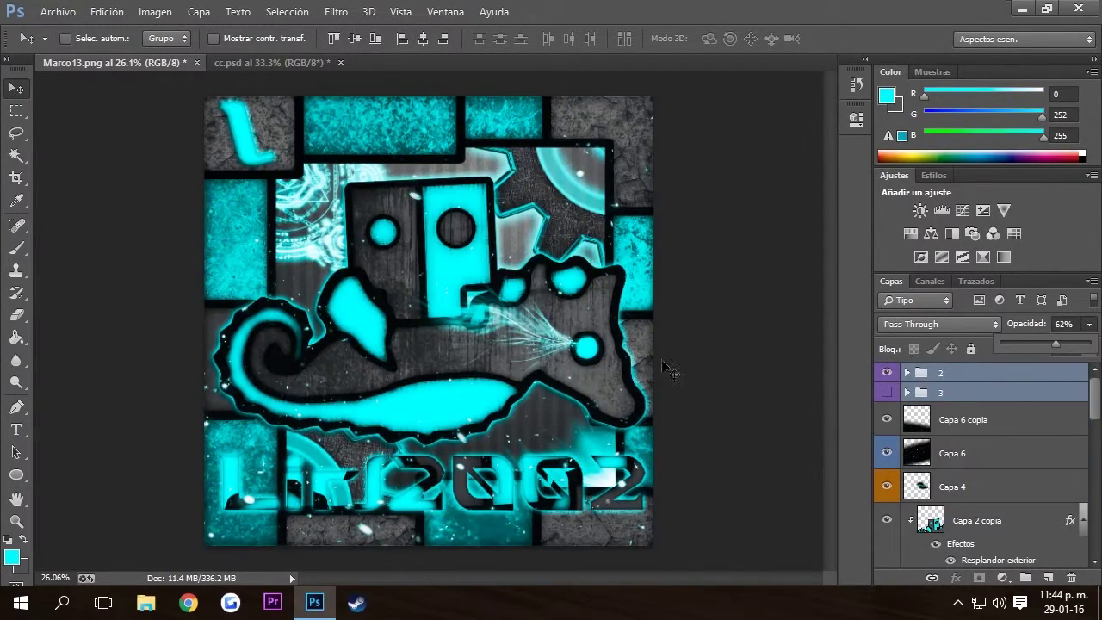